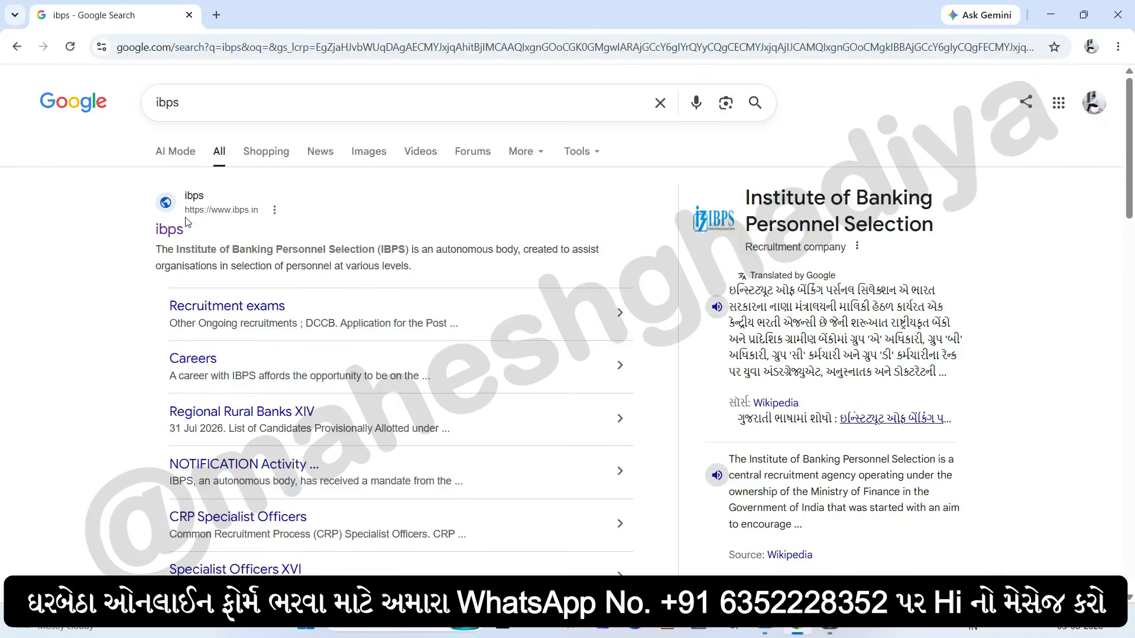
Open the IBPS website and go to the Apply Online page for the Common Recruitment Process under CRP-CSA-XVI
left_click(237, 217)
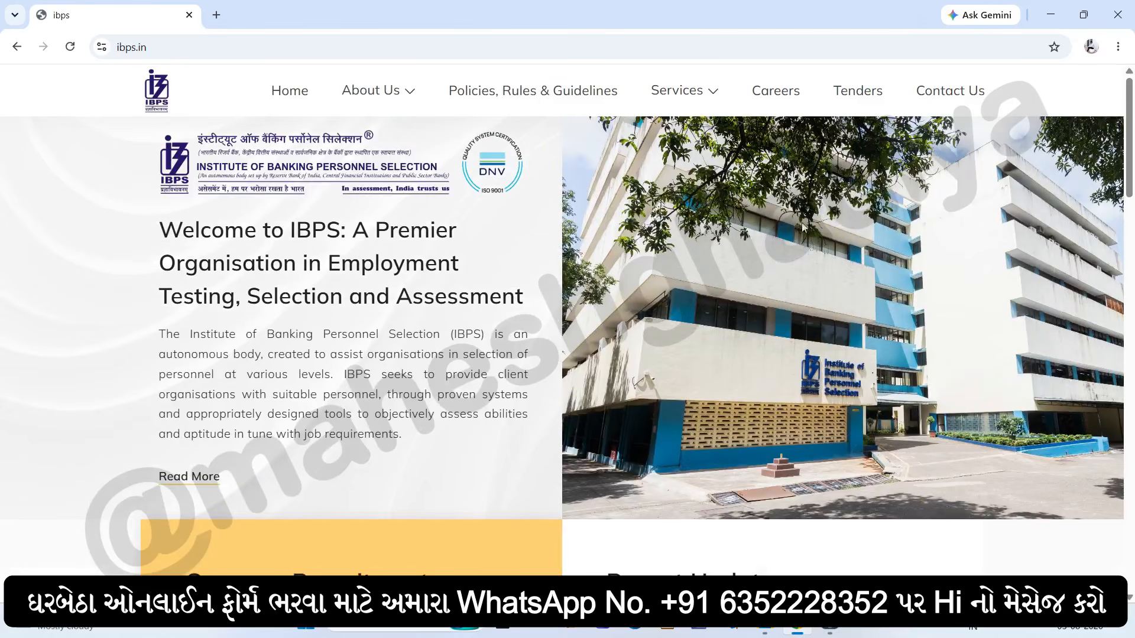
scroll(917, 215, "down", 5)
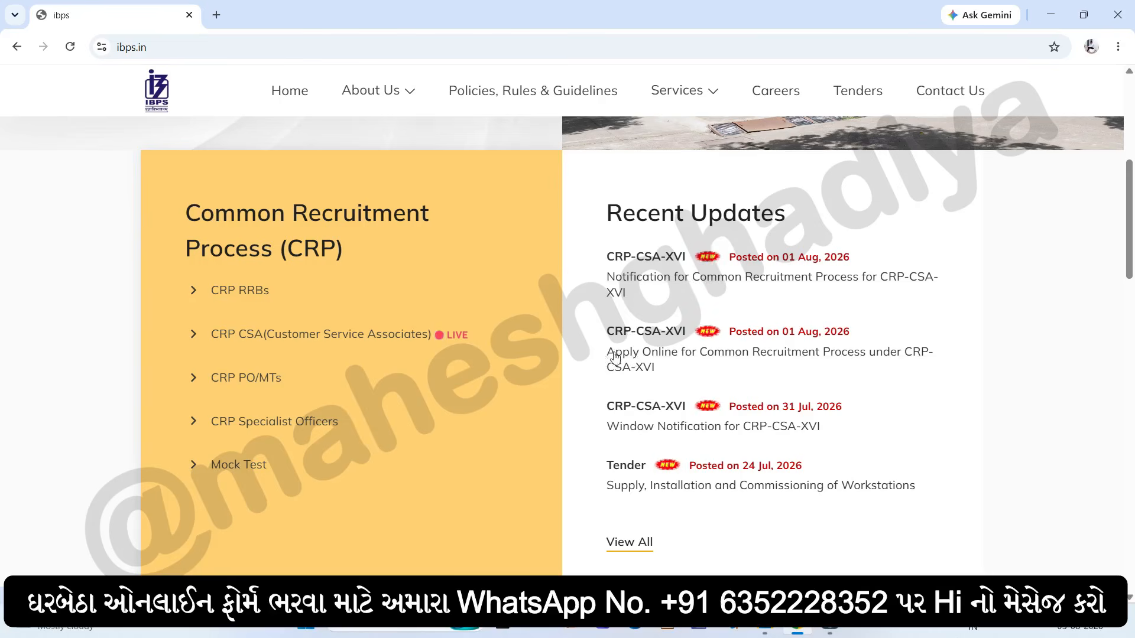
left_click(676, 359)
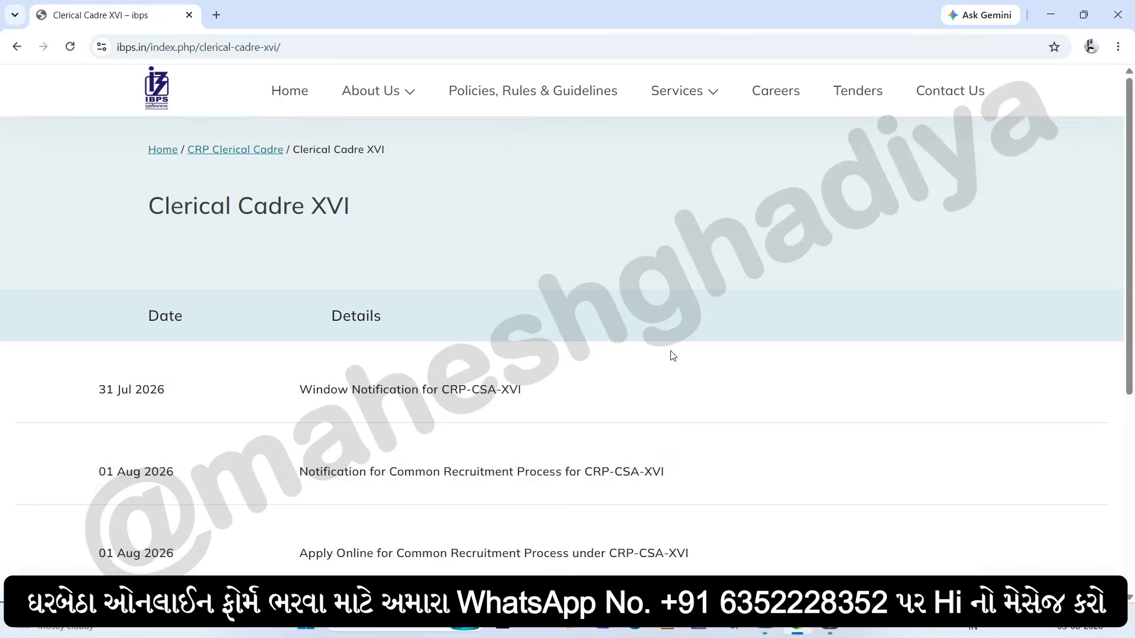
scroll(679, 344, "down", 2)
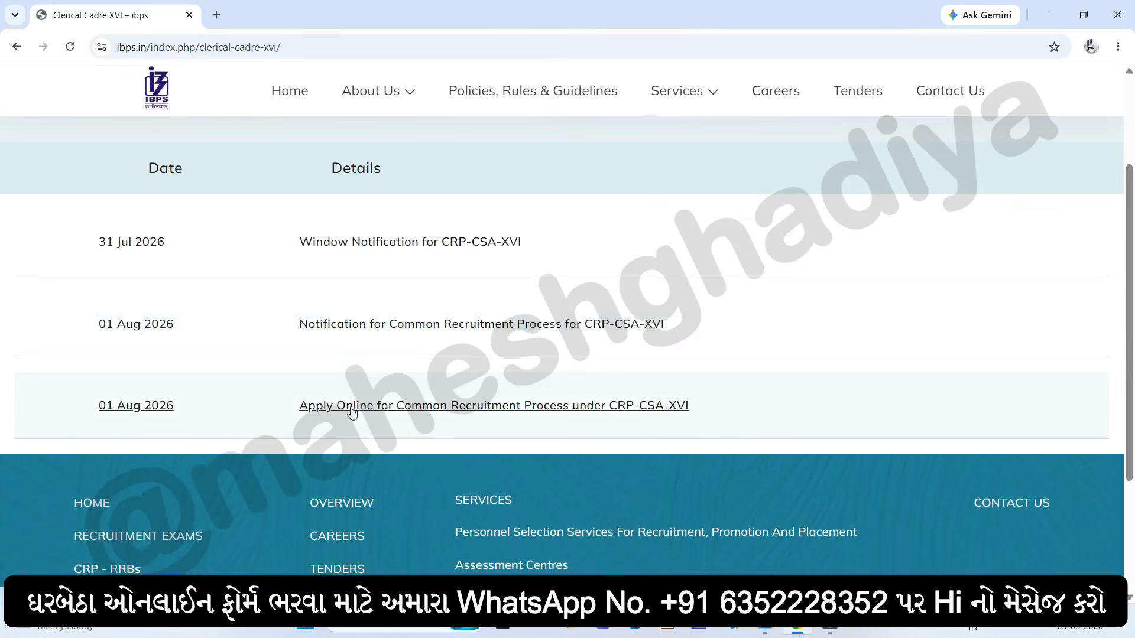
left_click(500, 407)
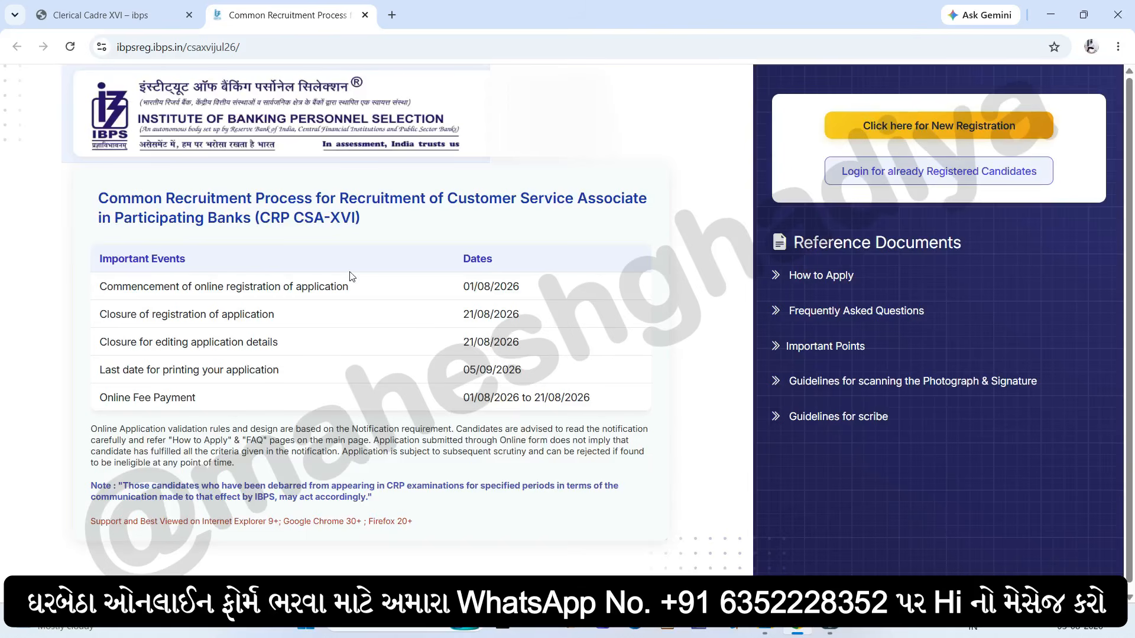
Examine the recruitment title and the registration, editing and printing dates in the Important Events table
left_click_drag(114, 204, 434, 261)
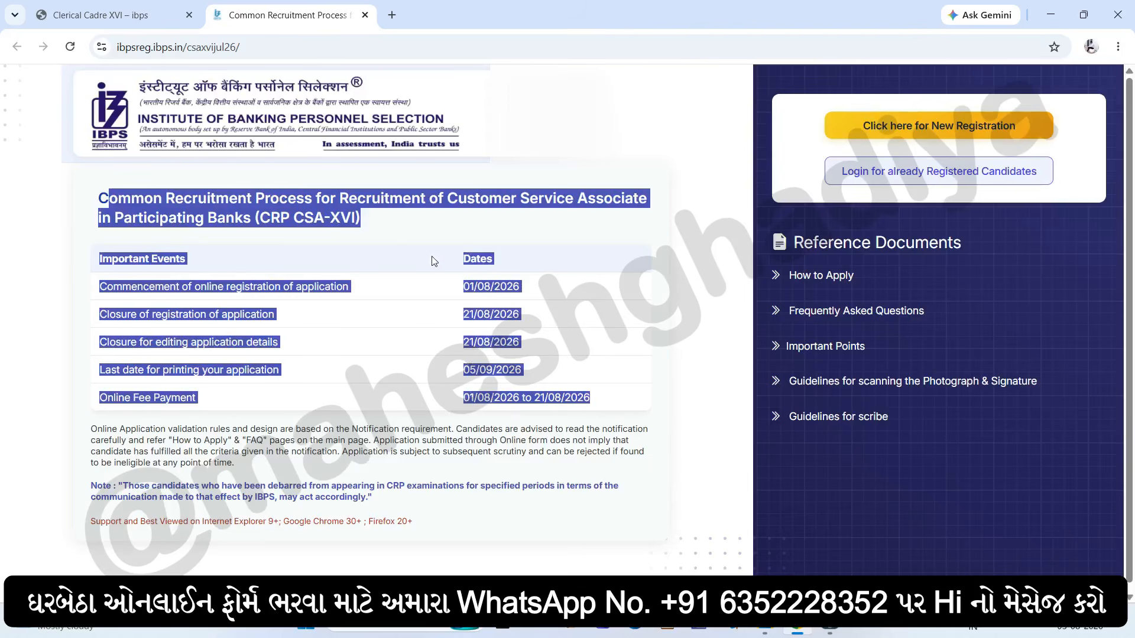
left_click(556, 286)
left_click_drag(463, 314, 523, 316)
left_click_drag(462, 342, 520, 343)
left_click_drag(462, 371, 484, 362)
left_click_drag(469, 287, 501, 288)
left_click_drag(470, 314, 513, 329)
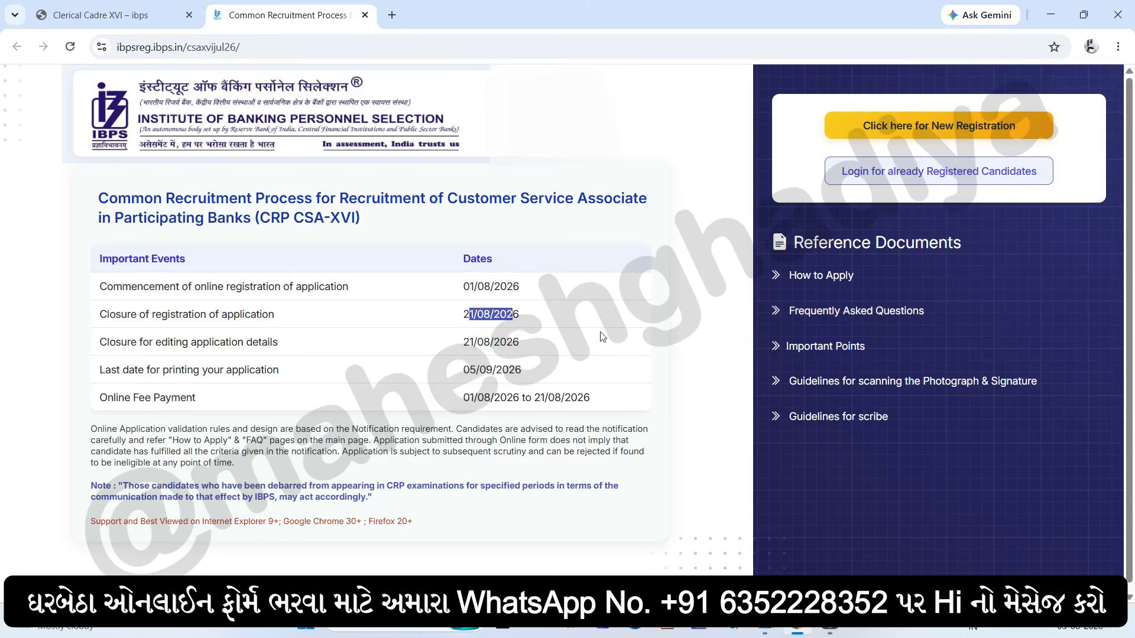
Start a new candidate registration and bring up the name fields of the Basic Information form
left_click(955, 131)
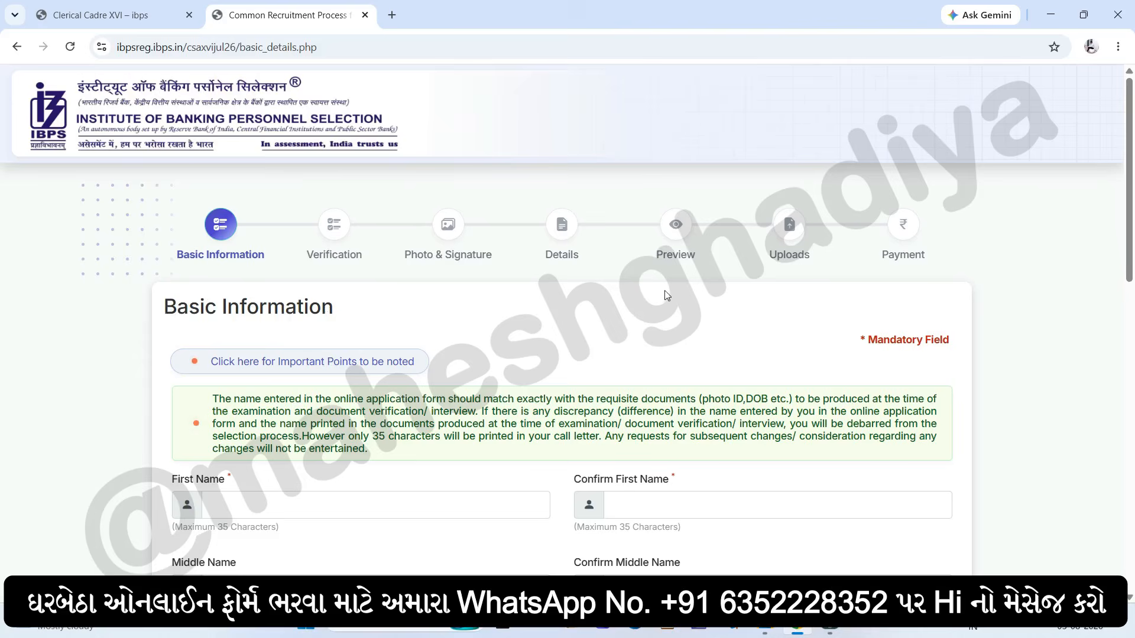
scroll(667, 295, "down", 4)
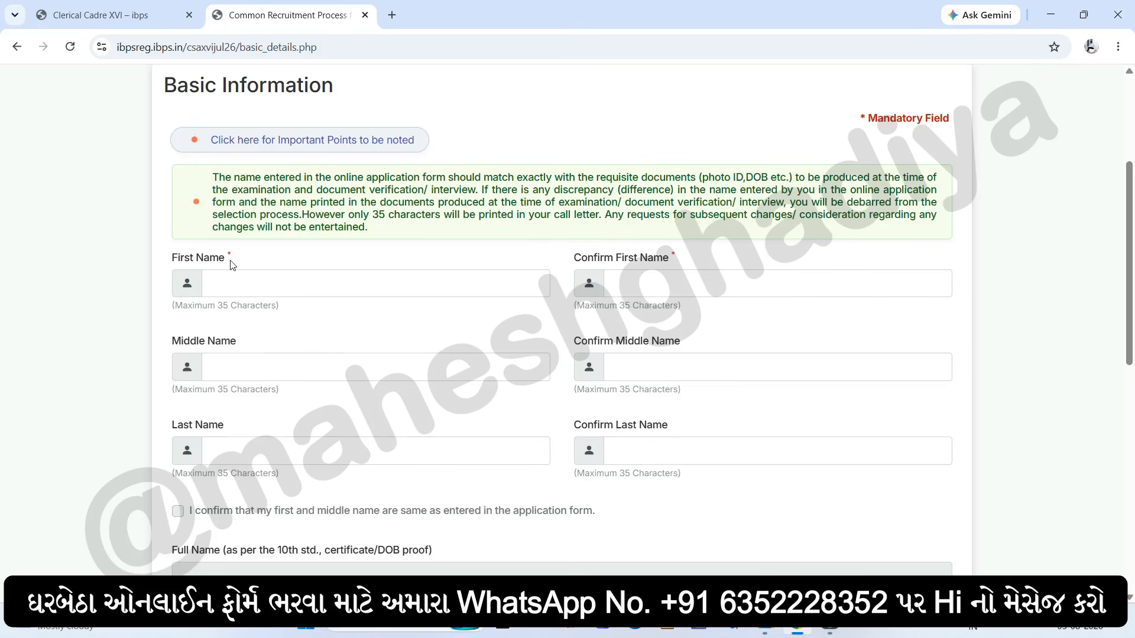
Review the first, middle and last name fields, their confirmation fields, the name declaration and the full name field
left_click(231, 281)
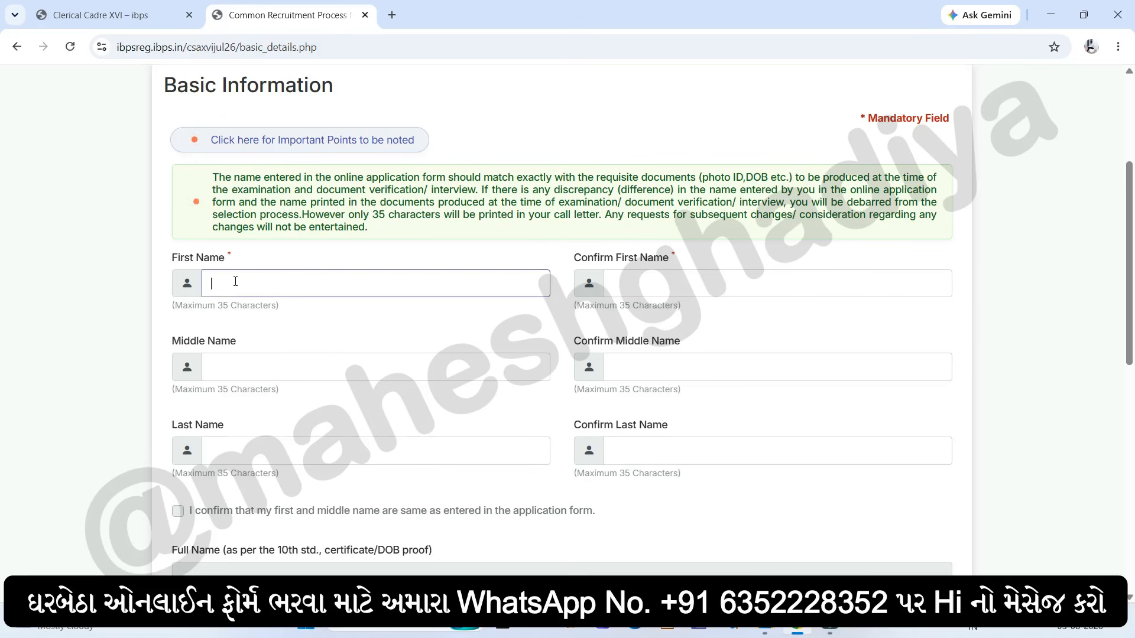
left_click(645, 284)
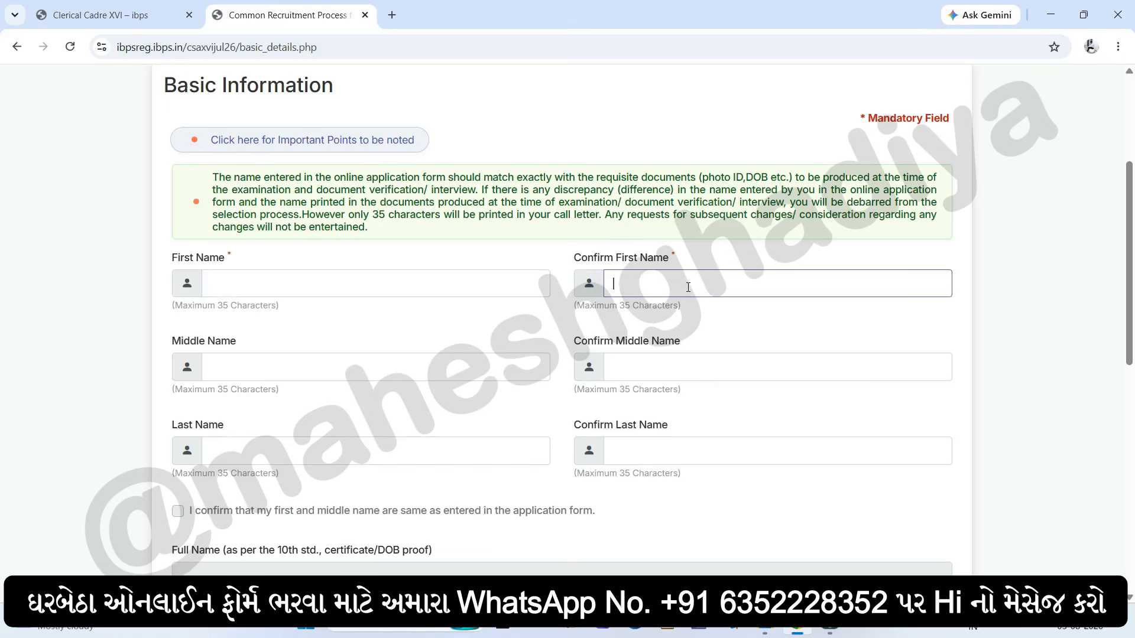
left_click(297, 294)
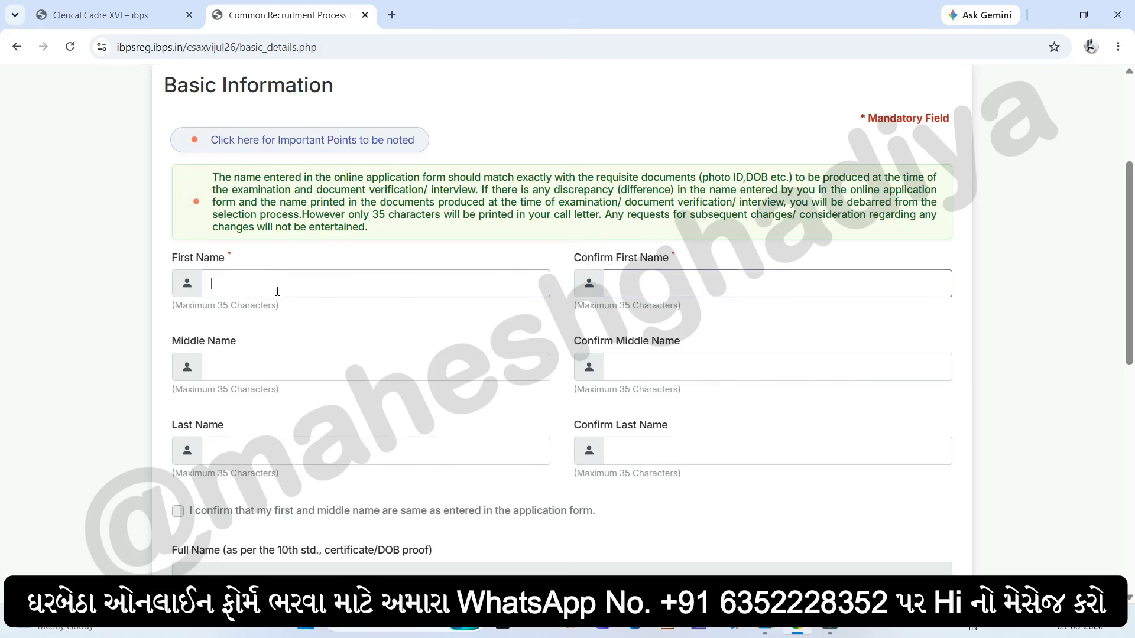
left_click(204, 367)
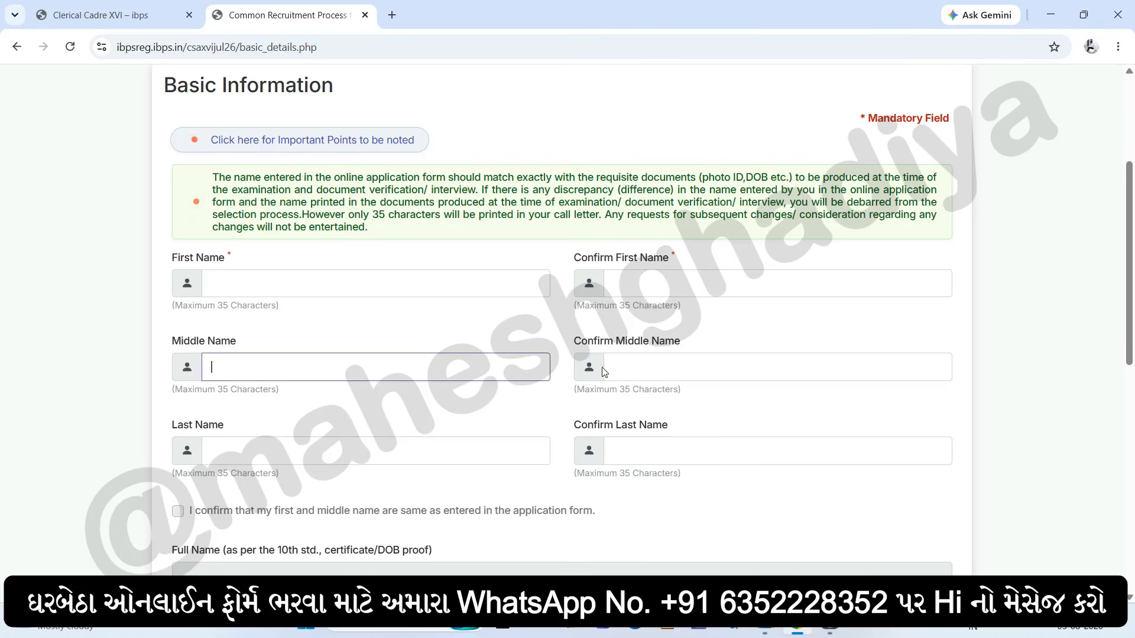
left_click(642, 365)
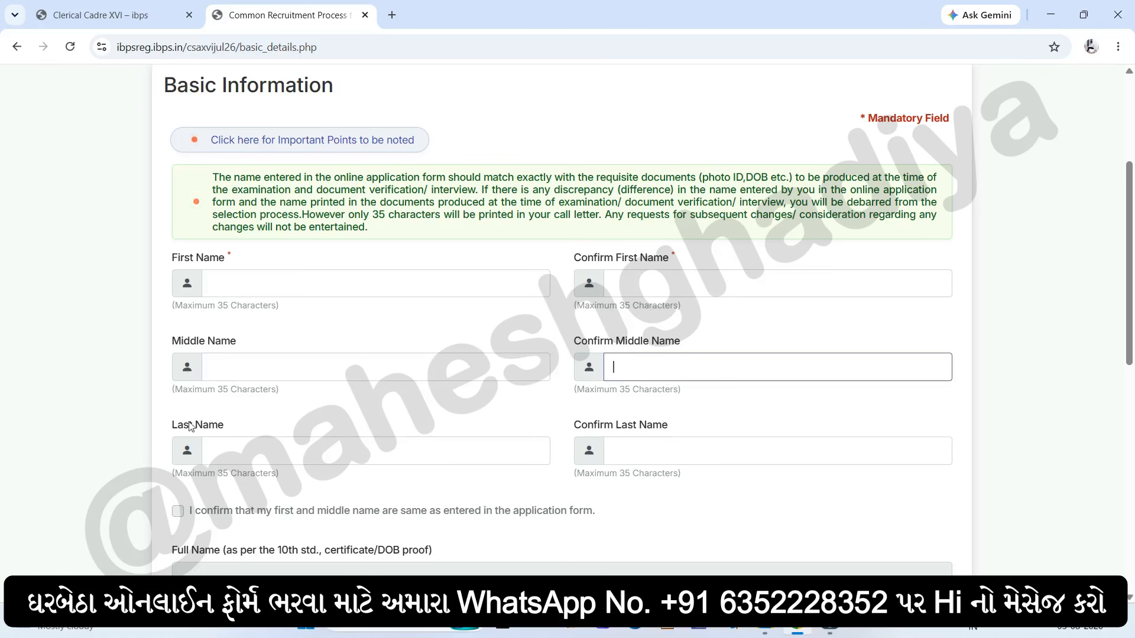
left_click(213, 451)
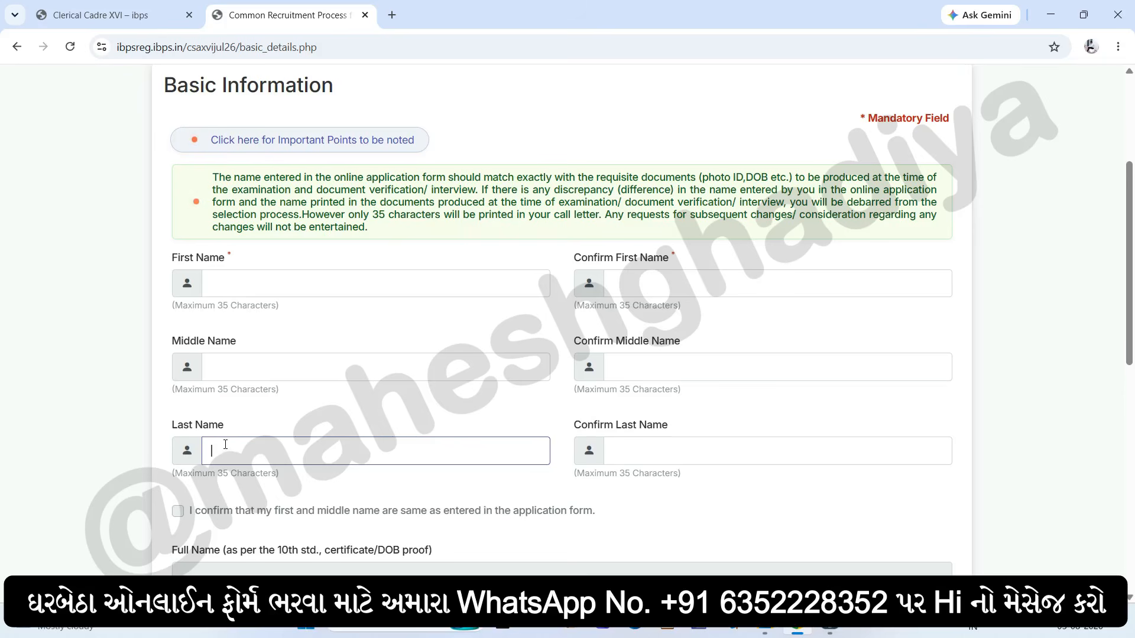
left_click(630, 448)
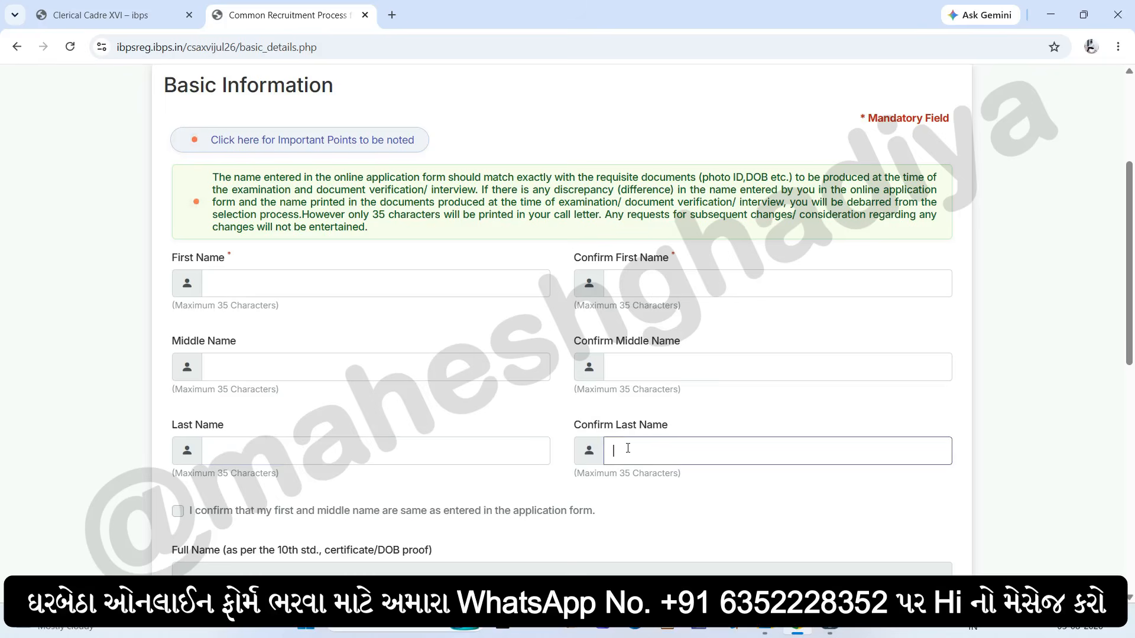
scroll(594, 440, "down", 1)
left_click(202, 438)
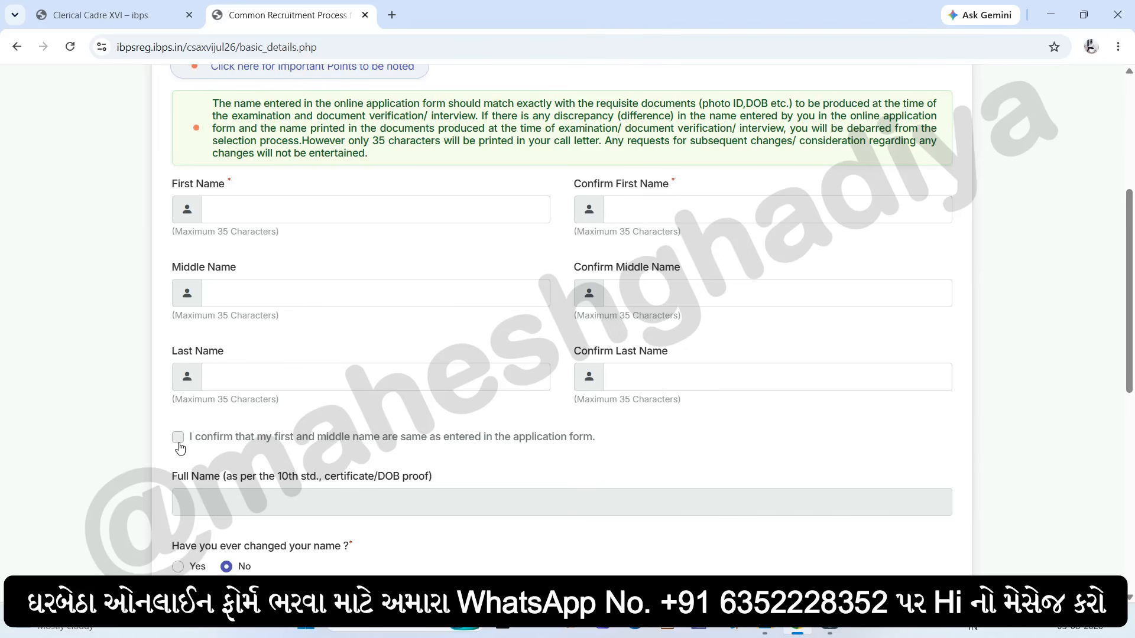
left_click(206, 210)
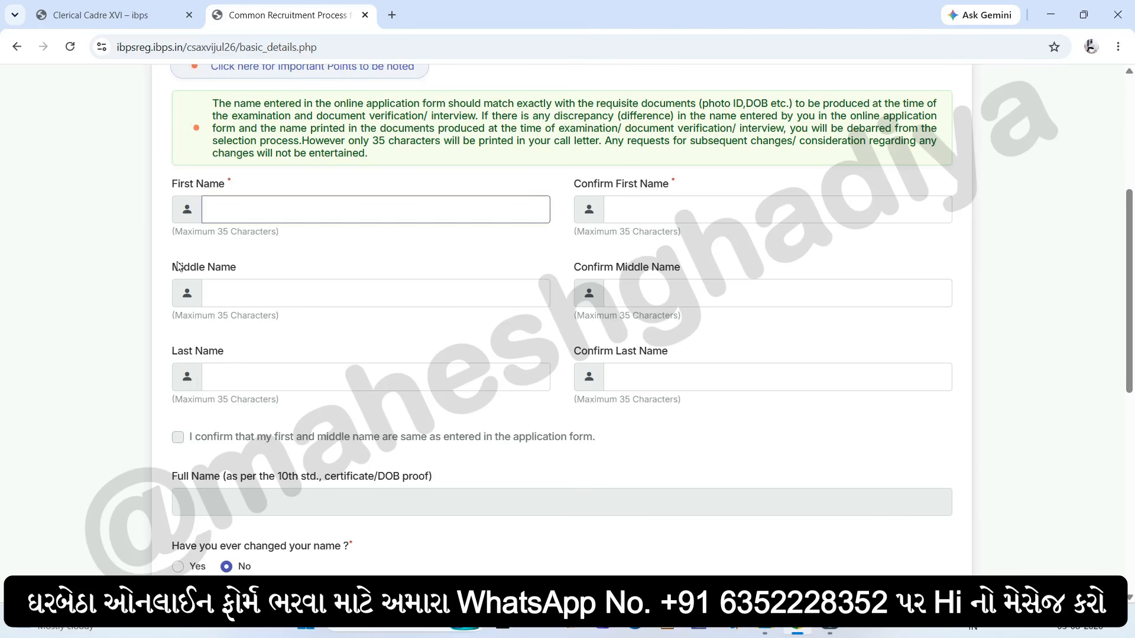
left_click(179, 266)
left_click(198, 355)
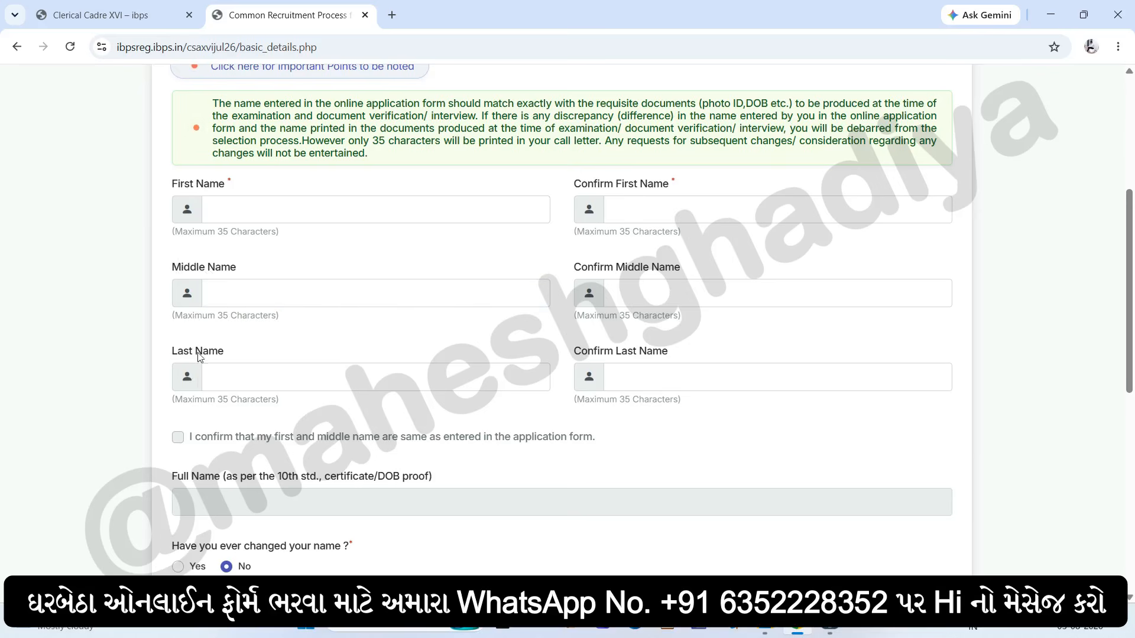
left_click(222, 372)
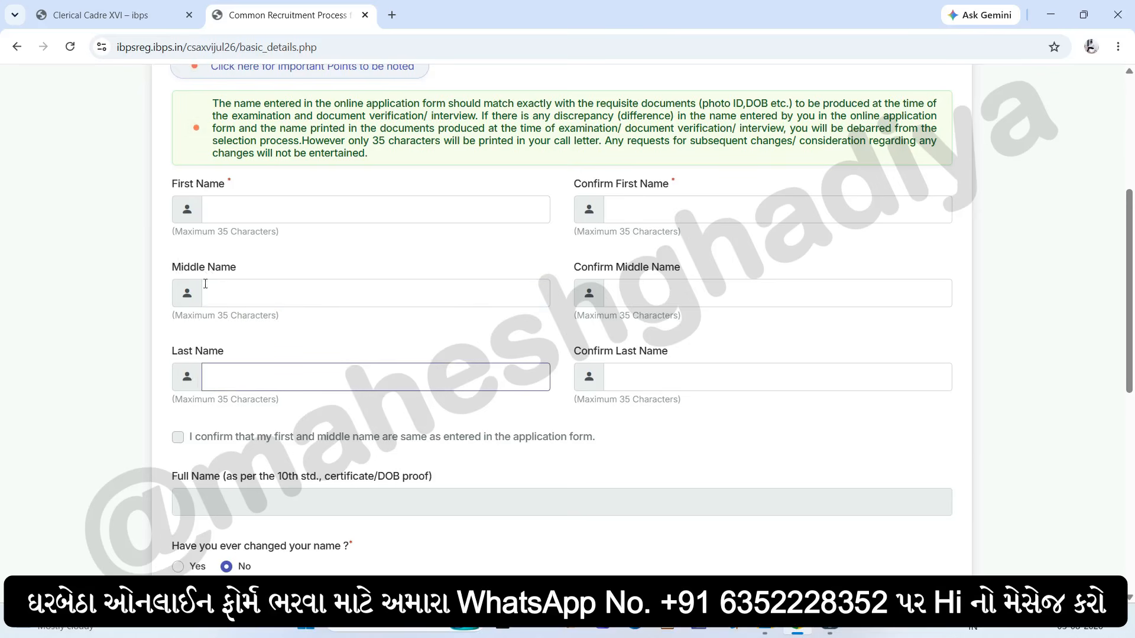
left_click(204, 509)
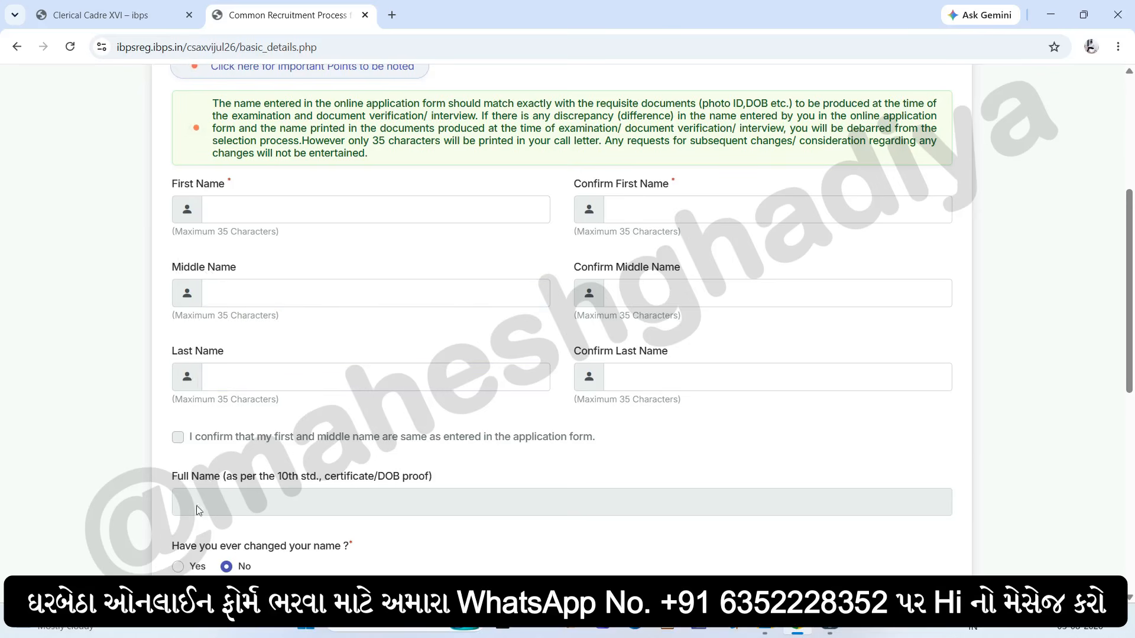
Answer Yes to having ever changed the name and go through the updated first, middle and last name fields
scroll(326, 501, "down", 5)
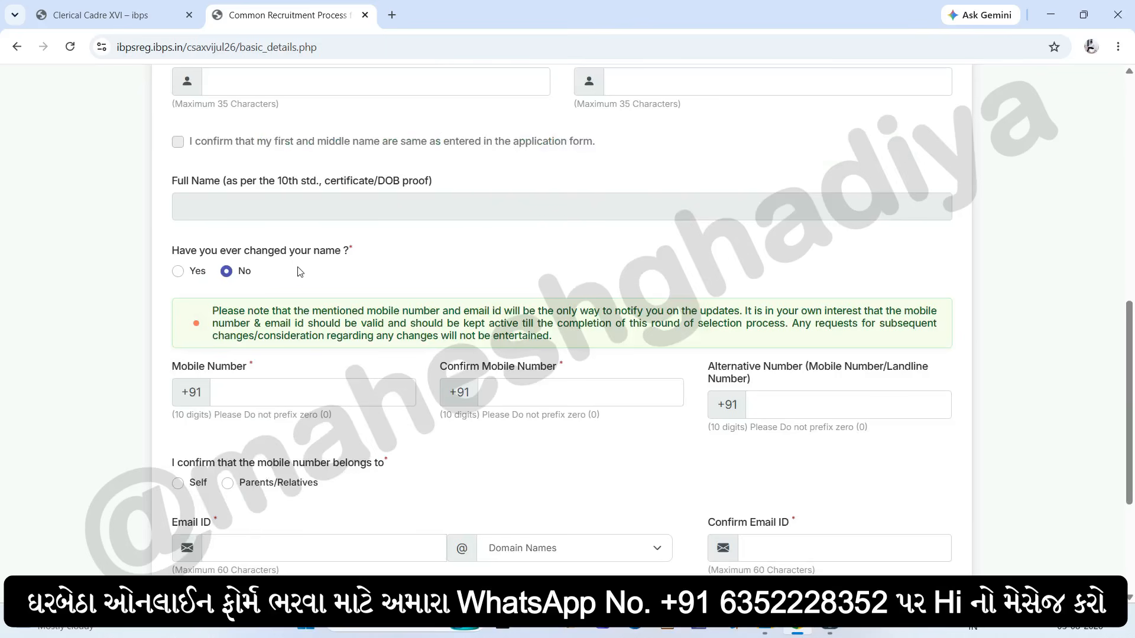
left_click(178, 273)
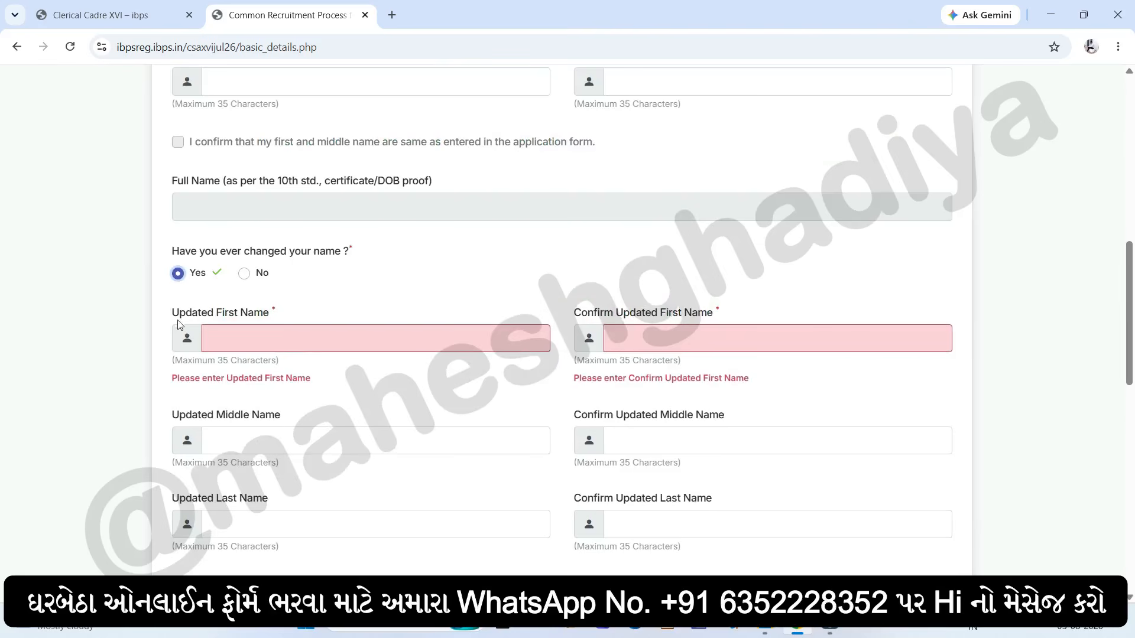
left_click(233, 342)
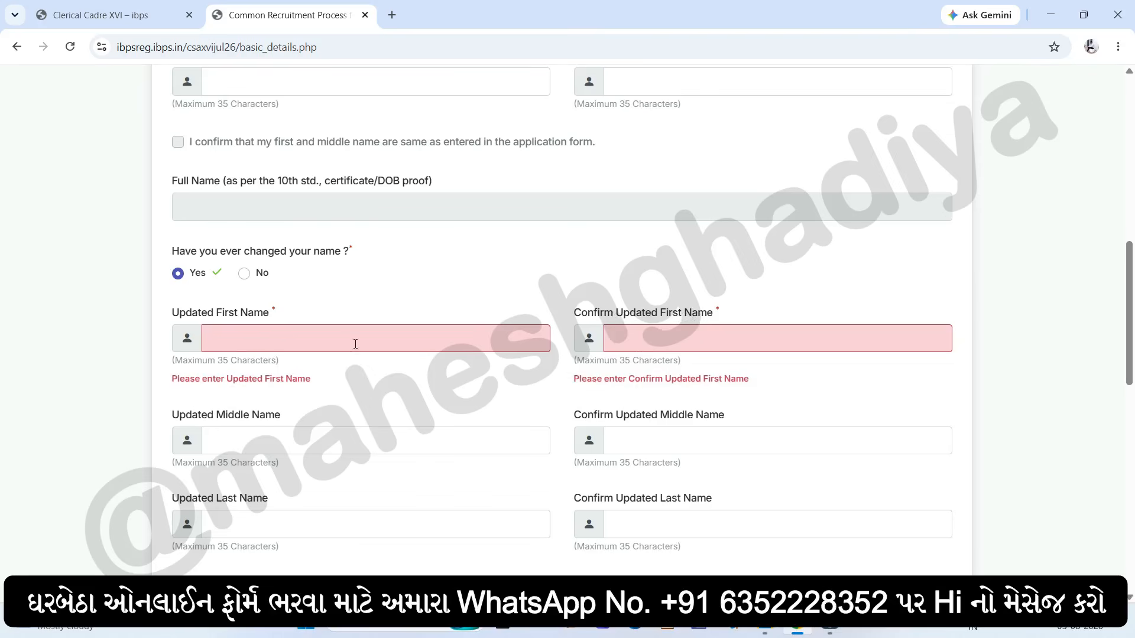
left_click(227, 438)
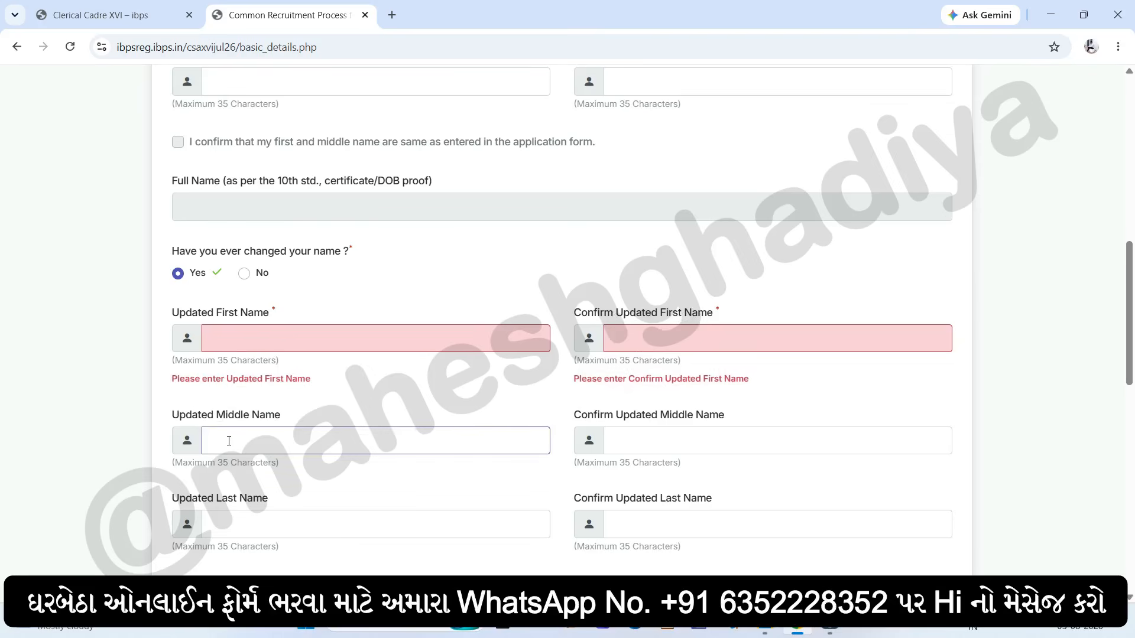
left_click(660, 434)
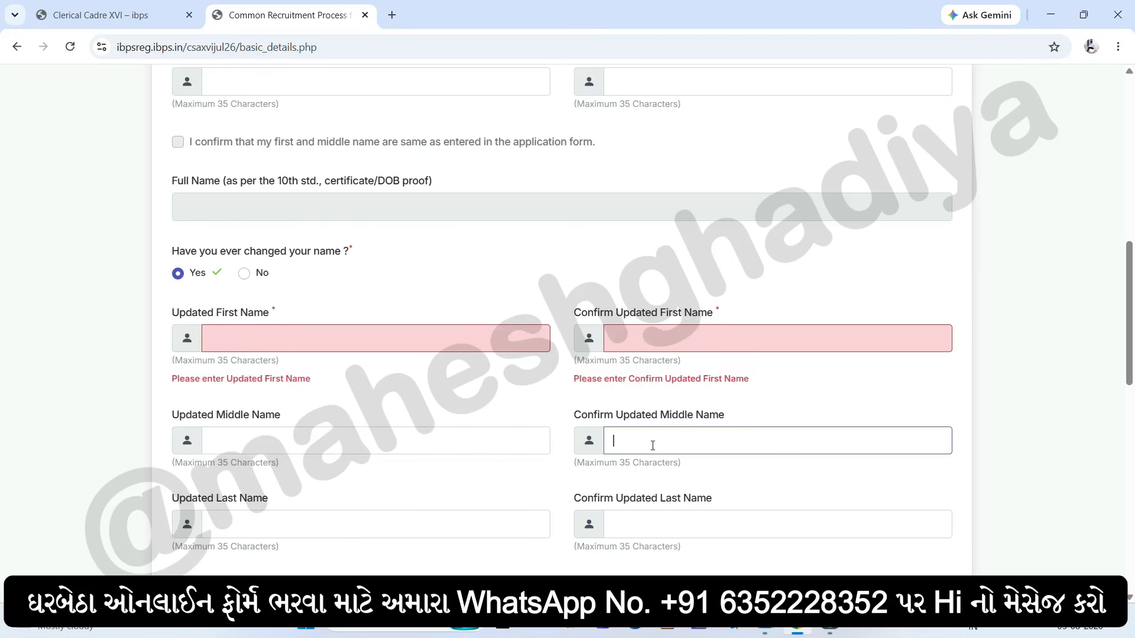
scroll(700, 445, "down", 1)
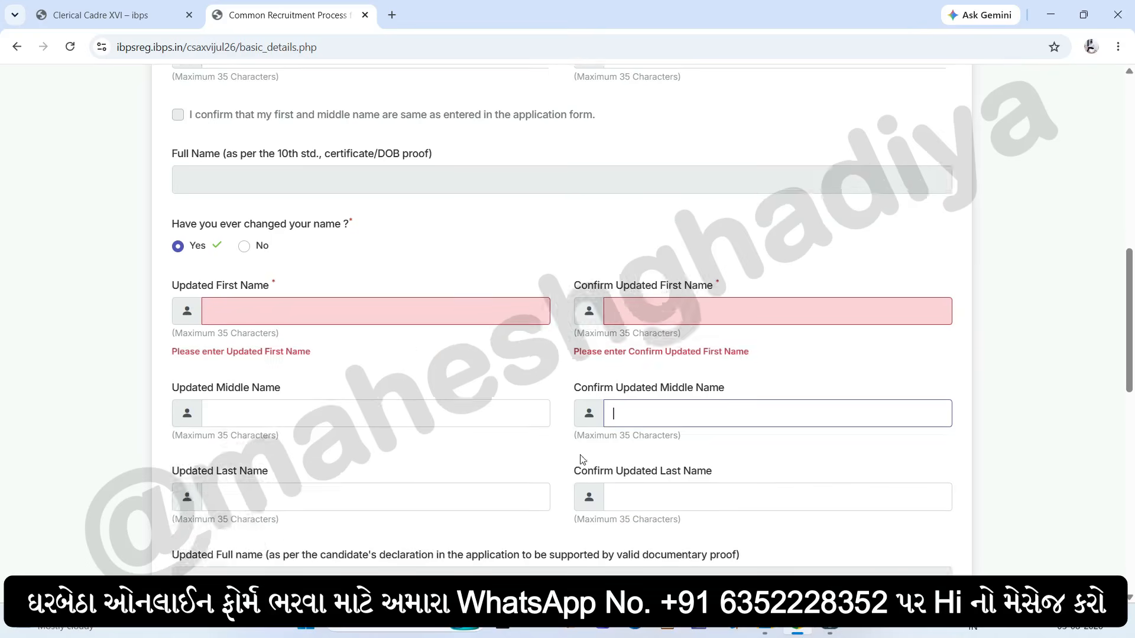
left_click(230, 449)
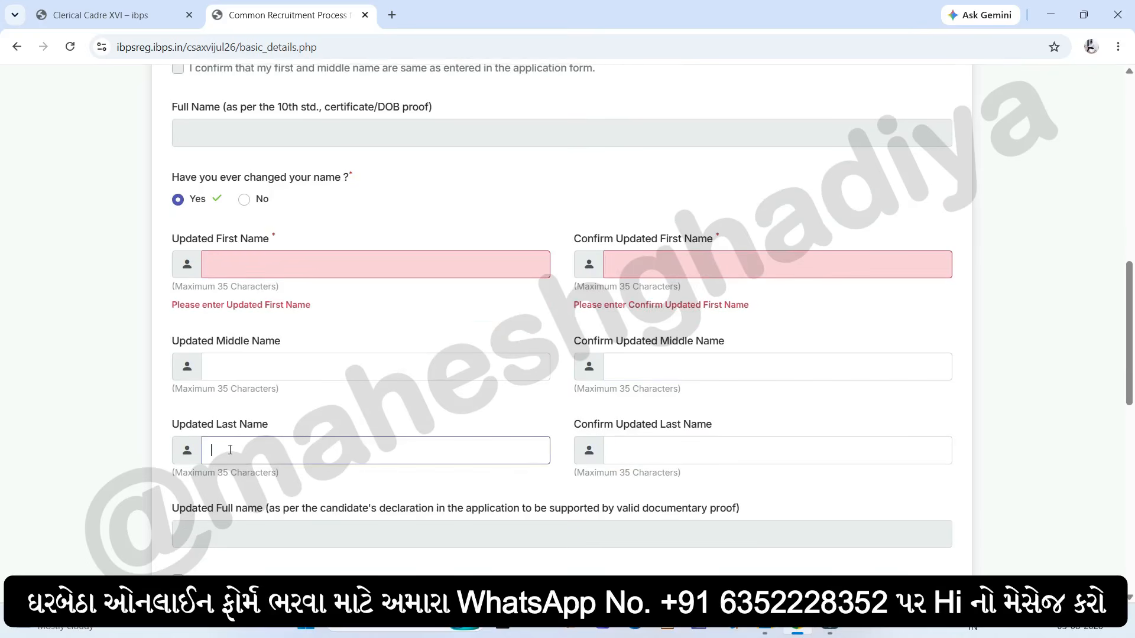
left_click(615, 448)
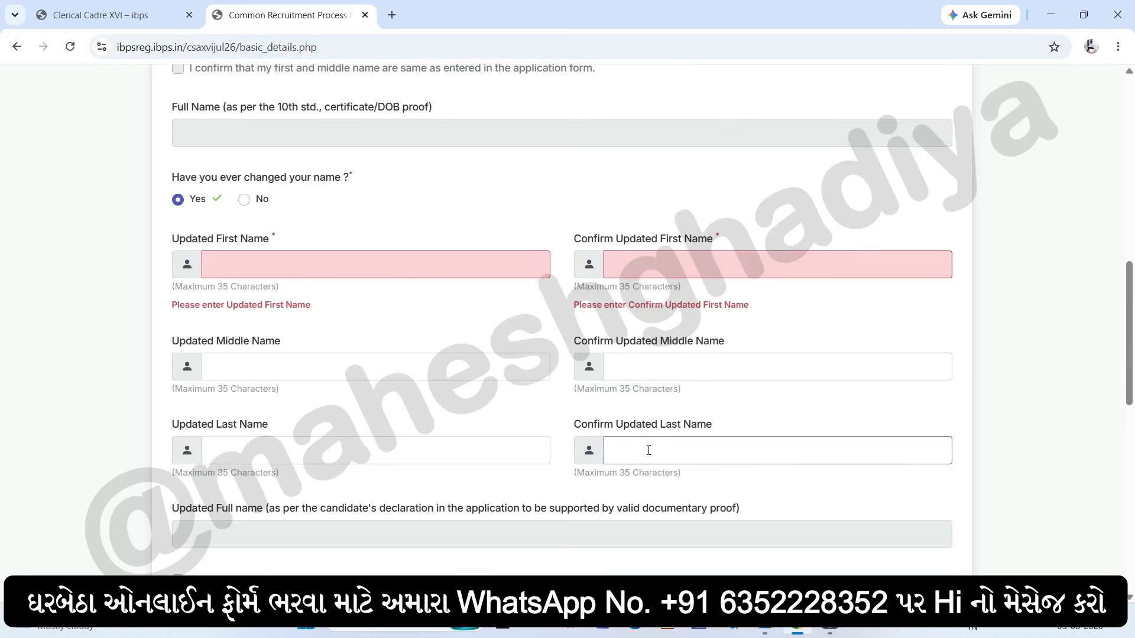
Tick the declarations that the updated name differs from the DOB proof and that a Gazette Notification or Affidavit will be provided
scroll(648, 450, "down", 4)
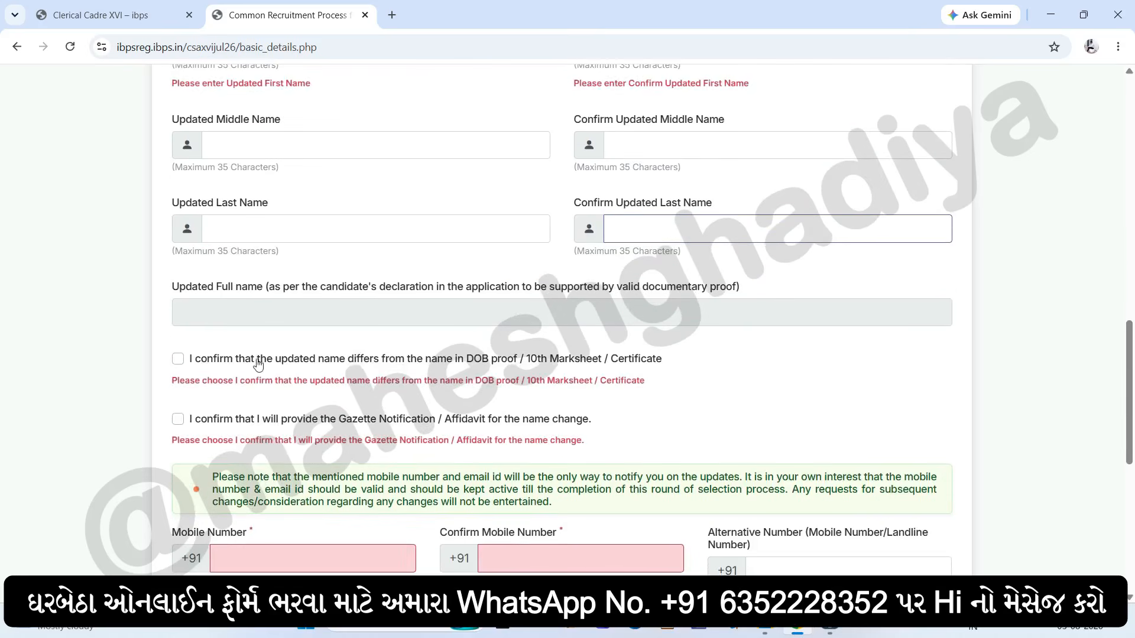
left_click(204, 363)
left_click(184, 409)
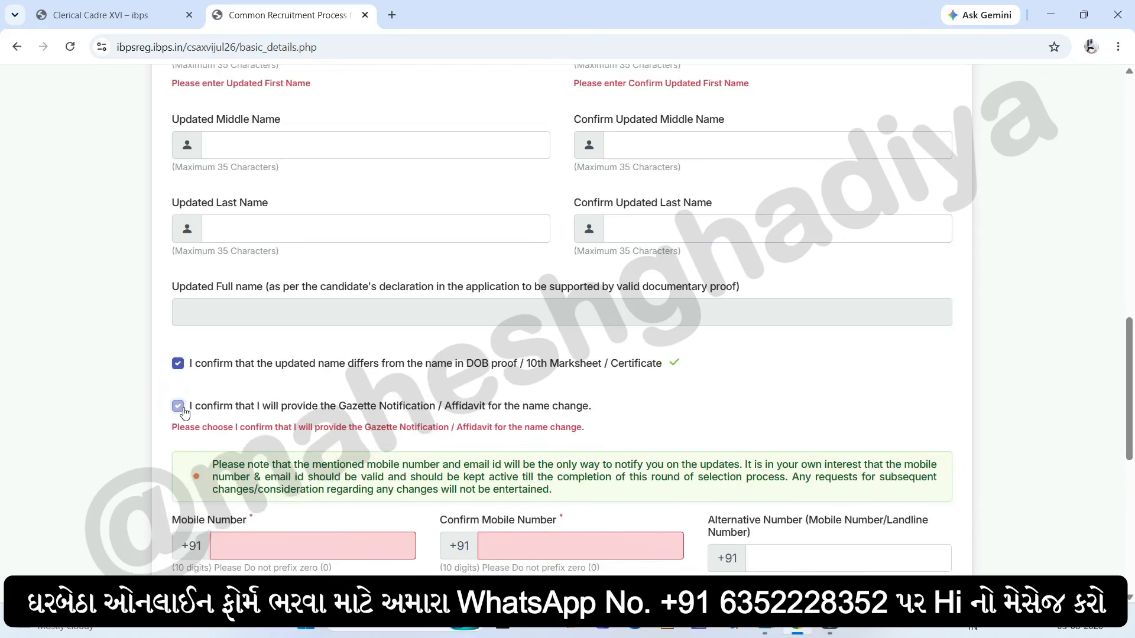
Set the answer about having ever changed the name back to No
scroll(229, 347, "up", 4)
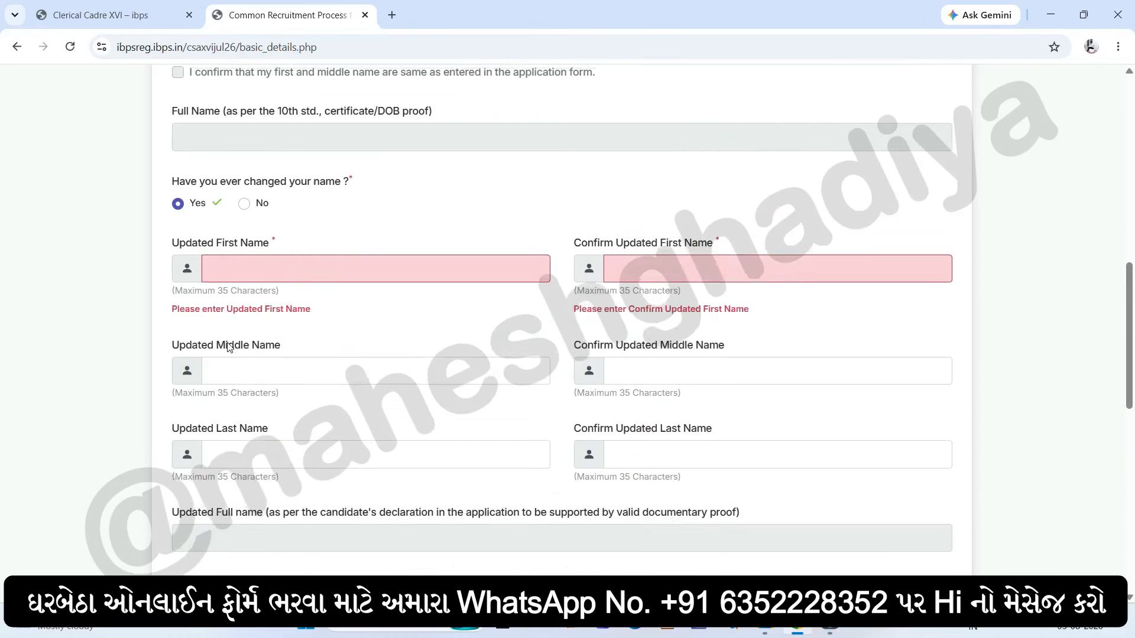
scroll(202, 285, "up", 1)
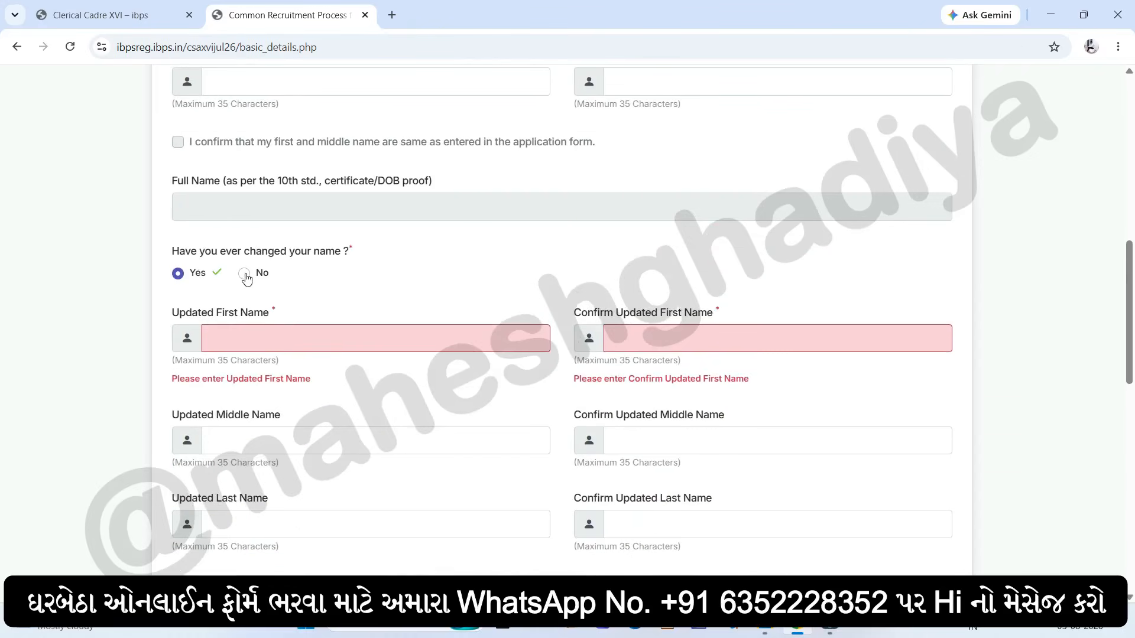
left_click(244, 274)
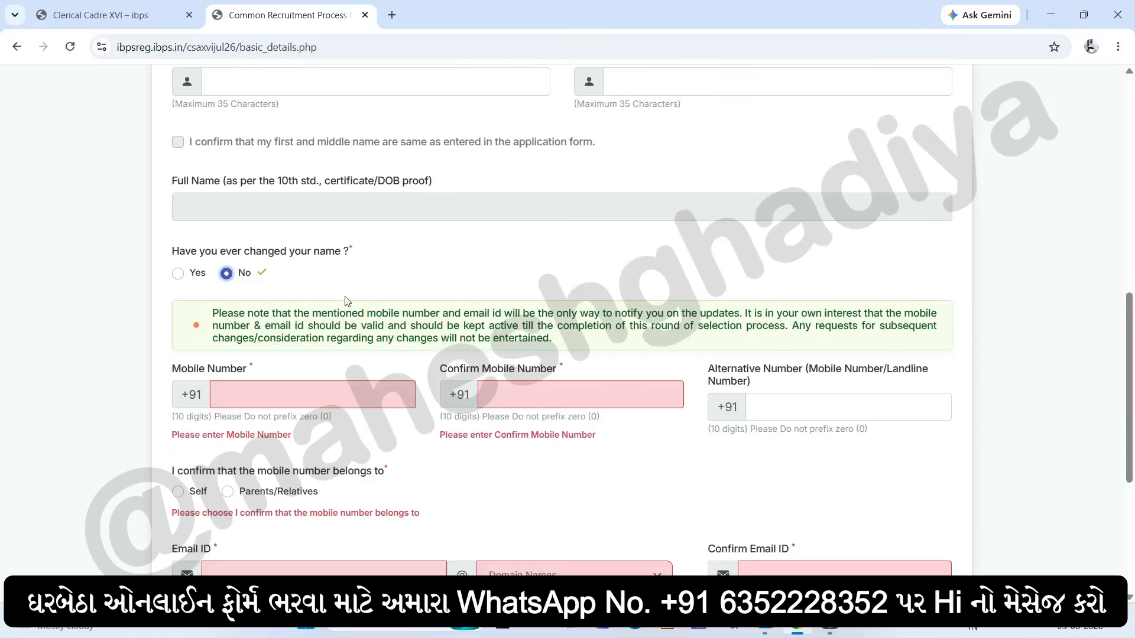
scroll(346, 307, "down", 3)
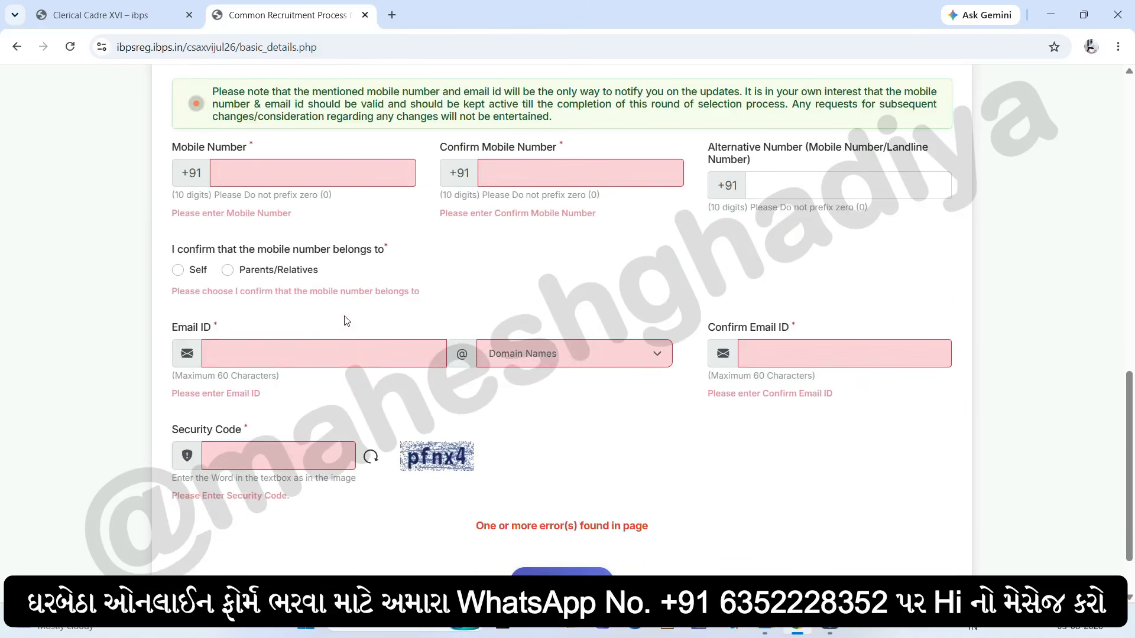
Go through the mobile, confirm mobile and alternative number fields and set the mobile number's owner to Parents/Relatives
left_click(252, 185)
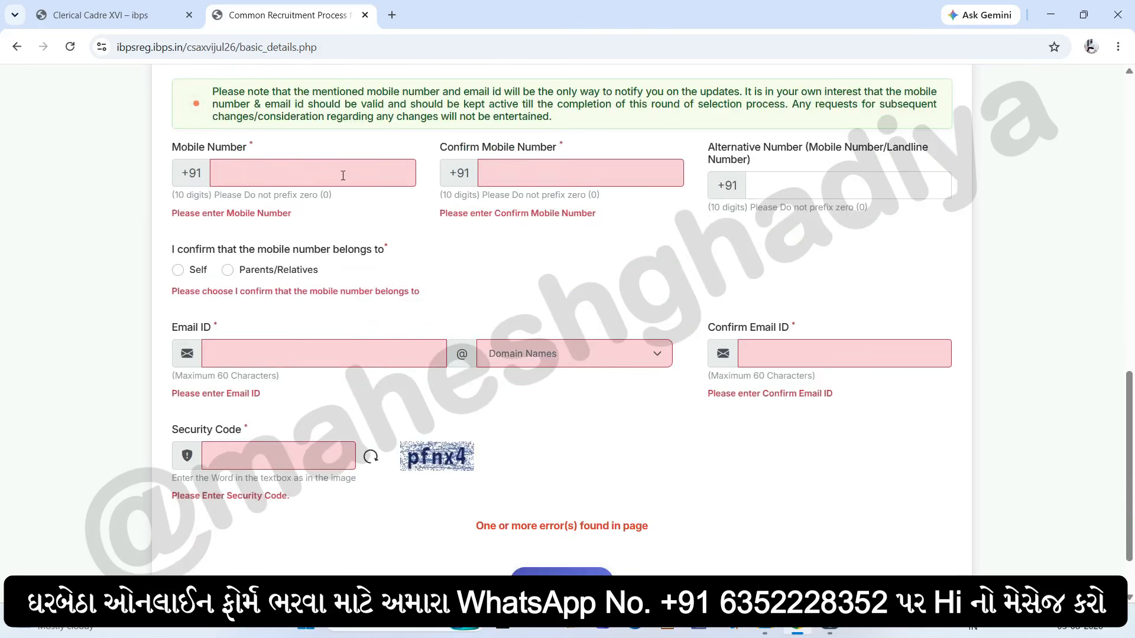
left_click(502, 163)
left_click(767, 187)
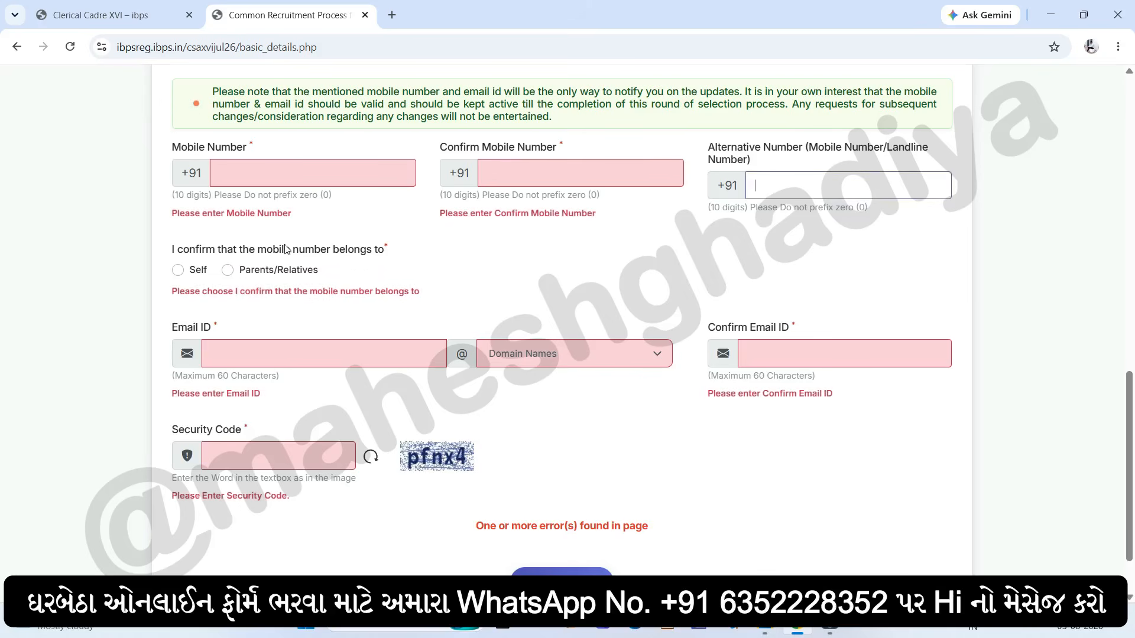
left_click(274, 175)
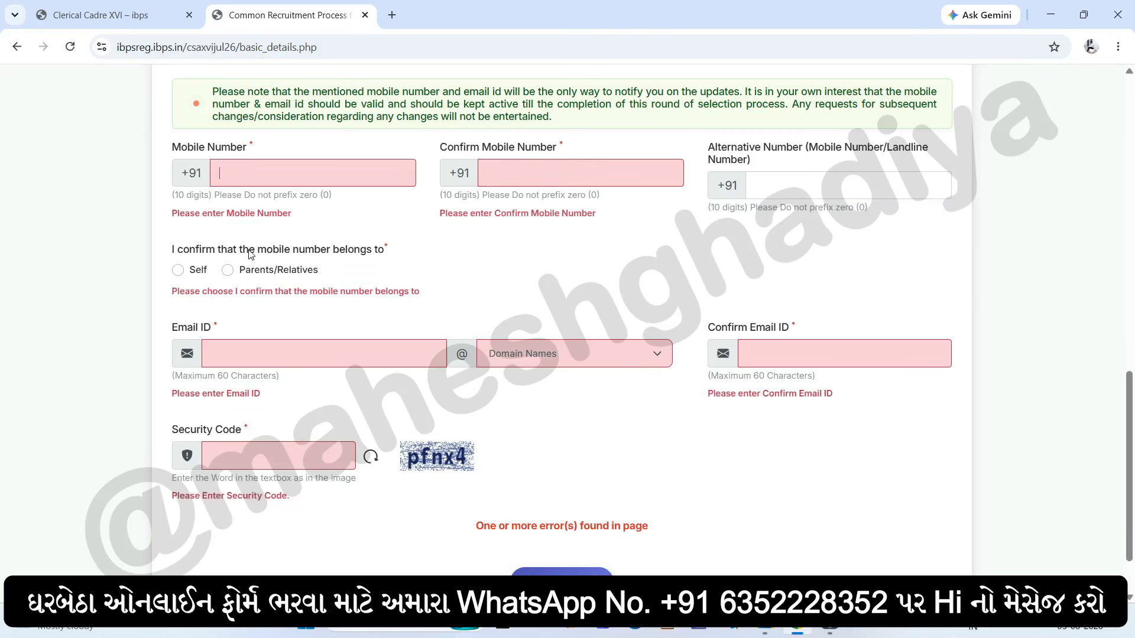
left_click(180, 274)
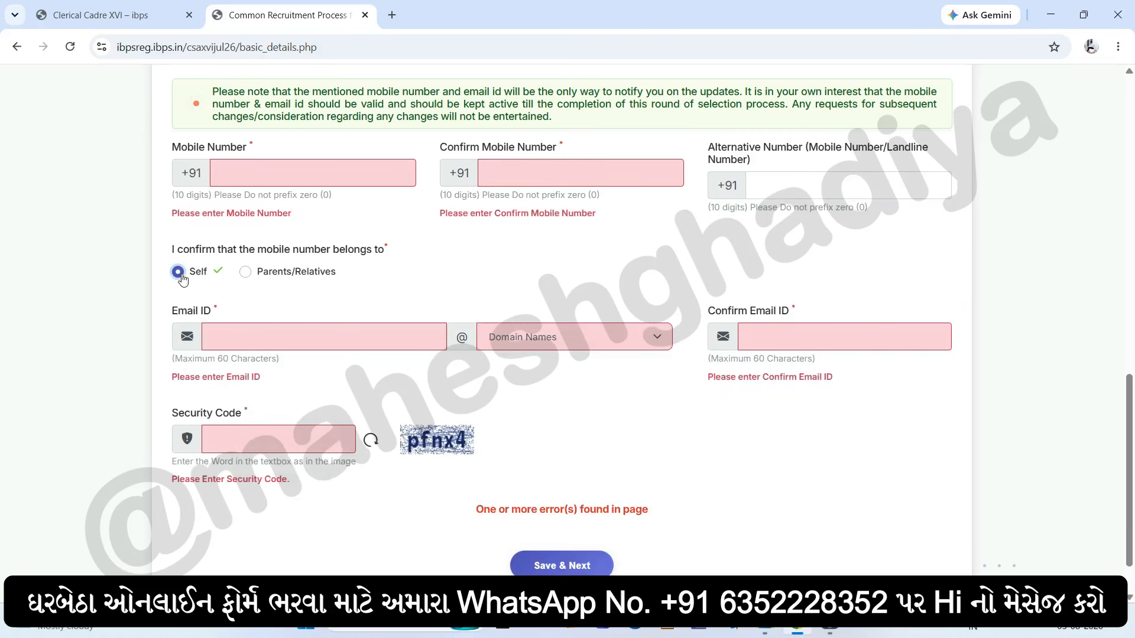
left_click(248, 275)
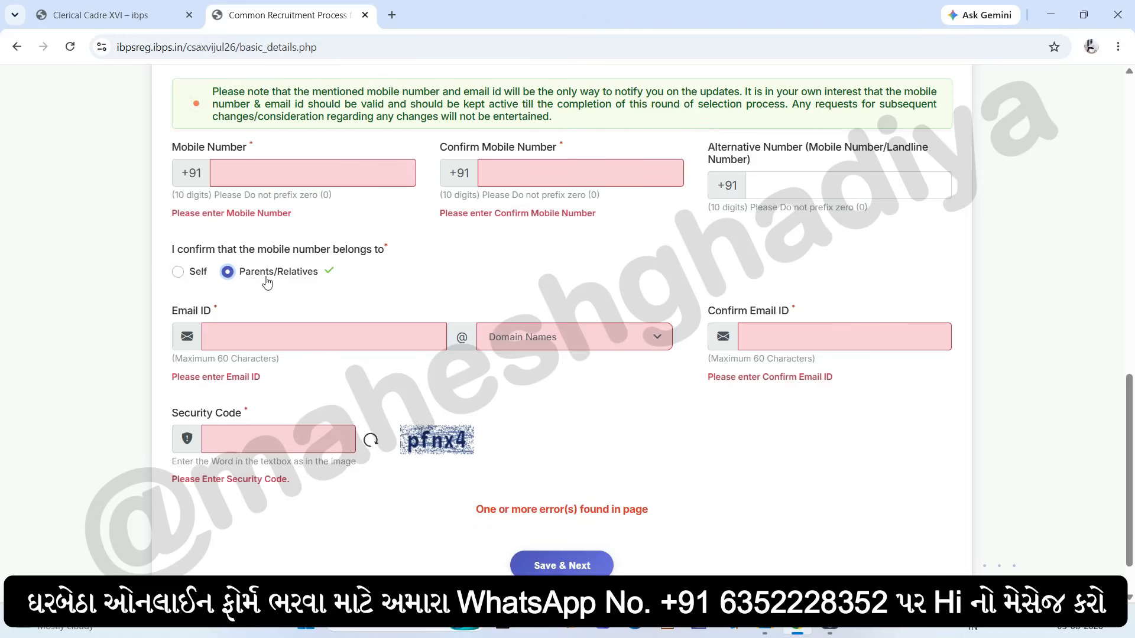
Go through the email ID, domain, confirm email and security code fields, and save the Basic Information form to proceed
left_click(222, 338)
left_click(576, 335)
left_click(896, 337)
left_click(268, 439)
left_click(559, 565)
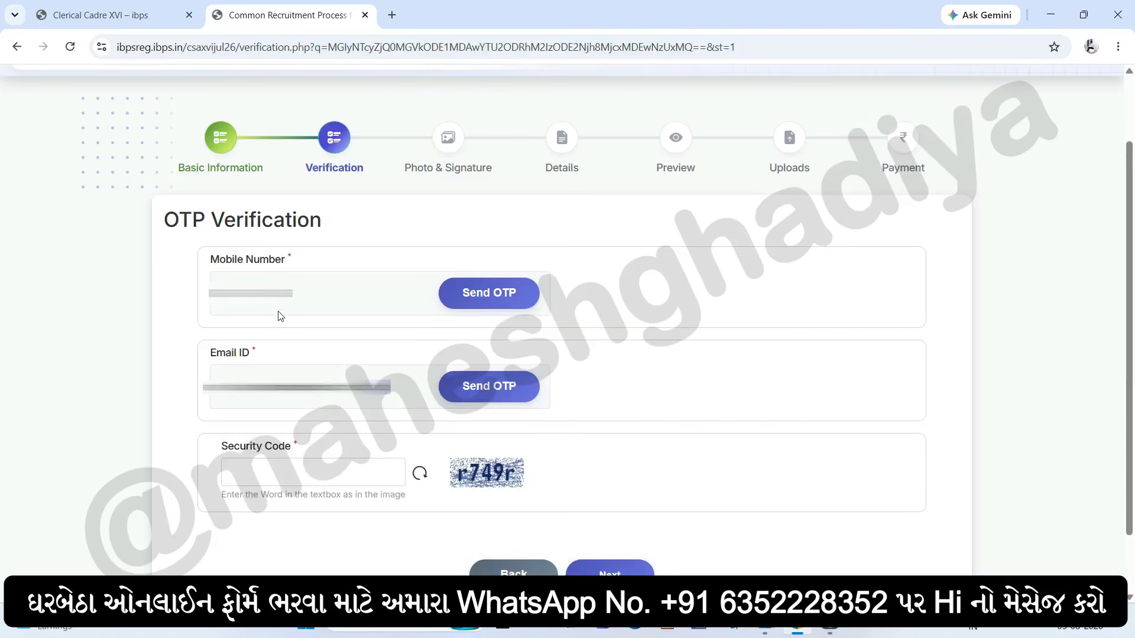
Review the mobile number, email ID and security code fields on the OTP Verification page
left_click_drag(213, 260, 292, 259)
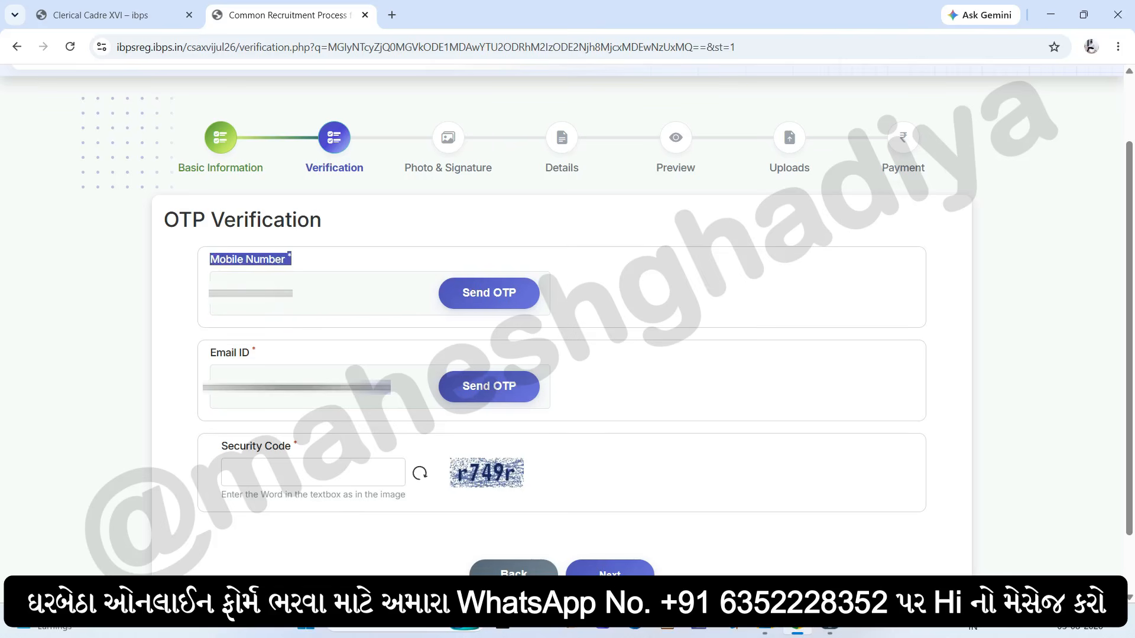
left_click_drag(211, 293, 291, 293)
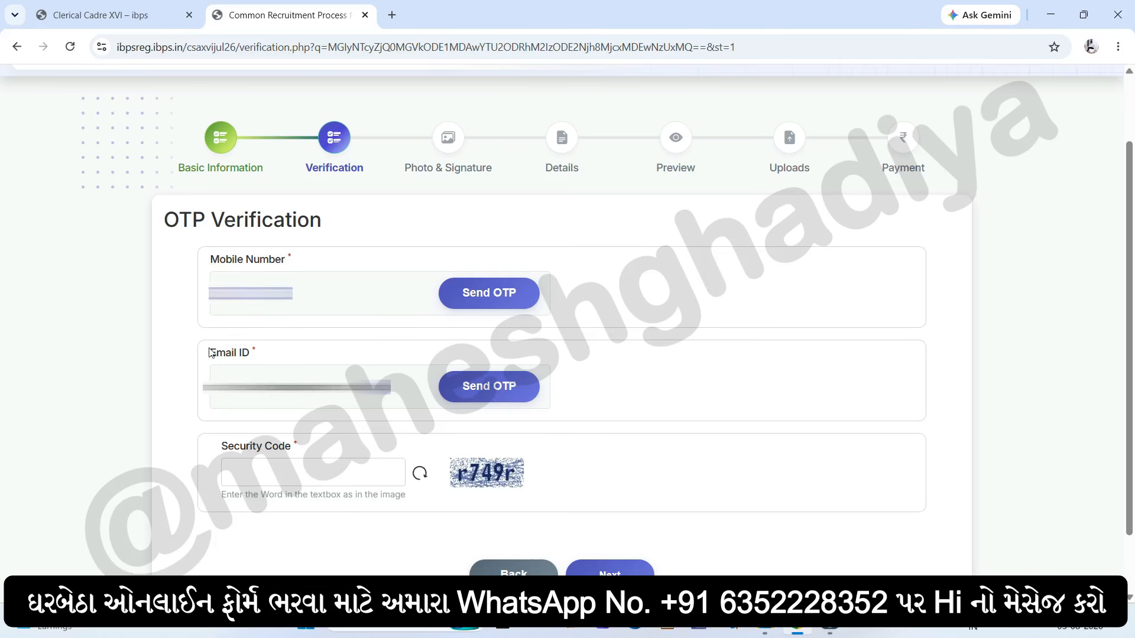
left_click_drag(209, 352, 251, 354)
left_click_drag(204, 387, 377, 395)
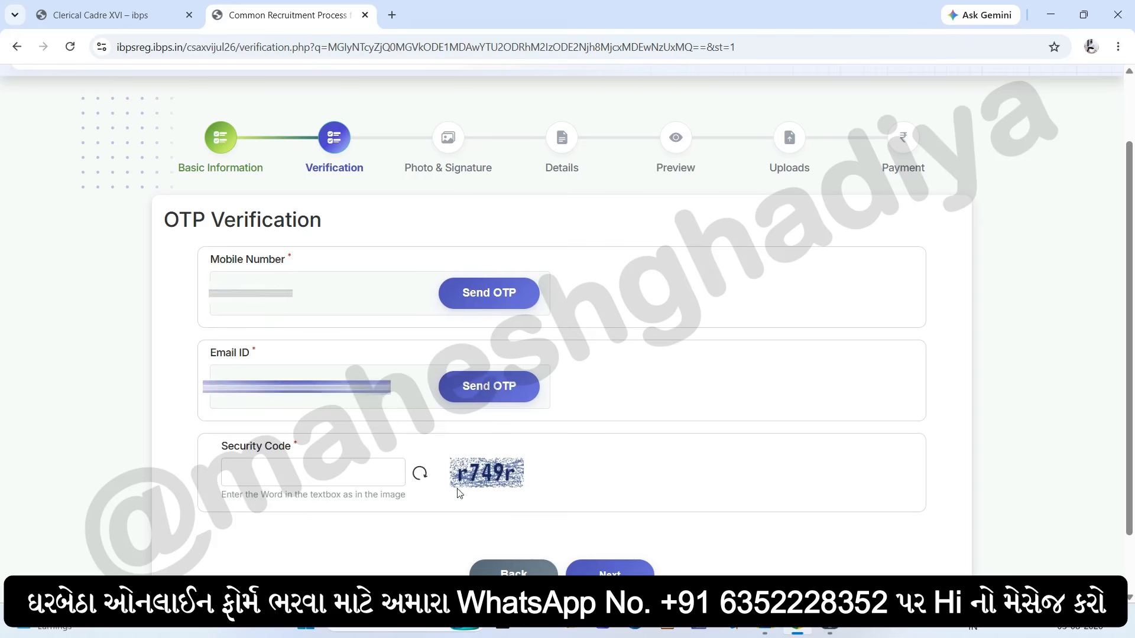
left_click(255, 471)
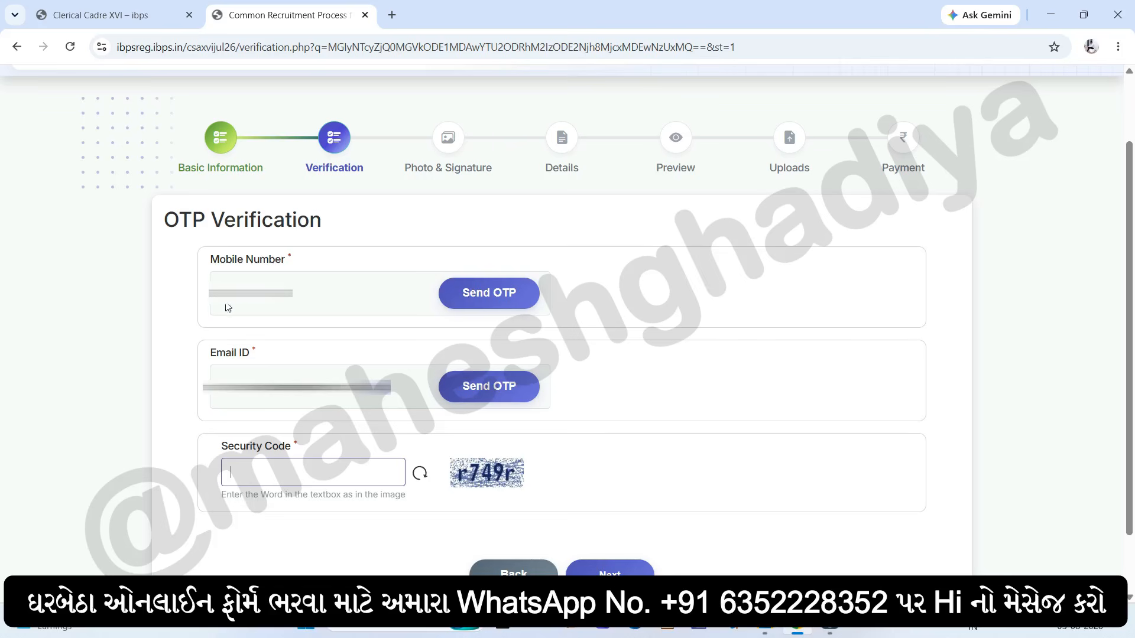
Request the OTPs for the registered mobile number and email ID, and go to the security code field
left_click_drag(213, 294, 270, 328)
left_click_drag(208, 388, 308, 397)
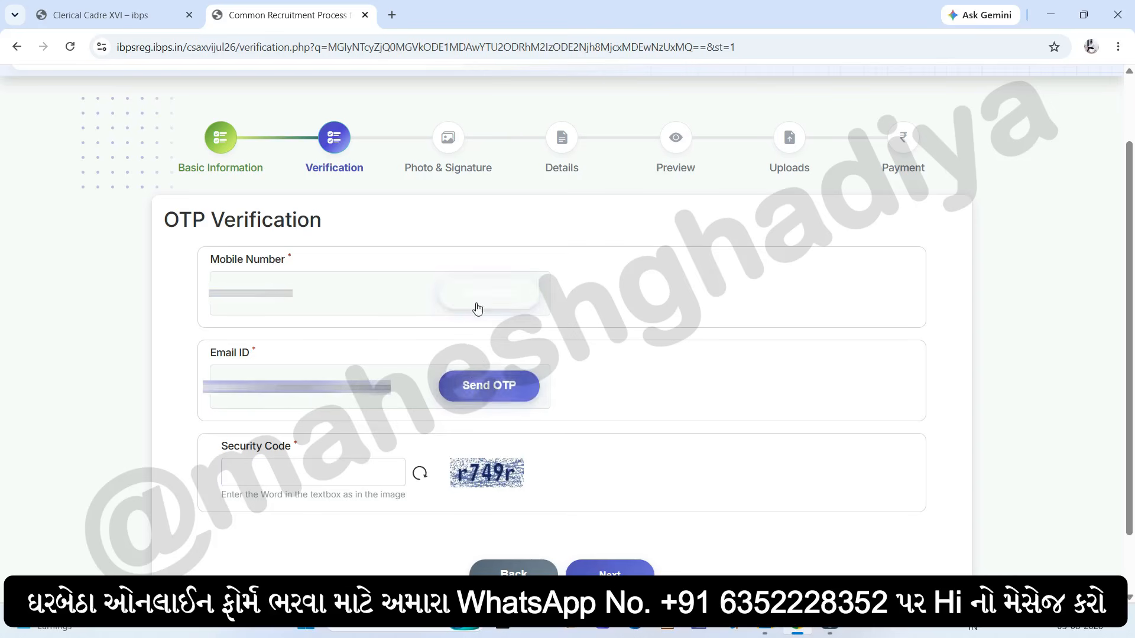
left_click(473, 387)
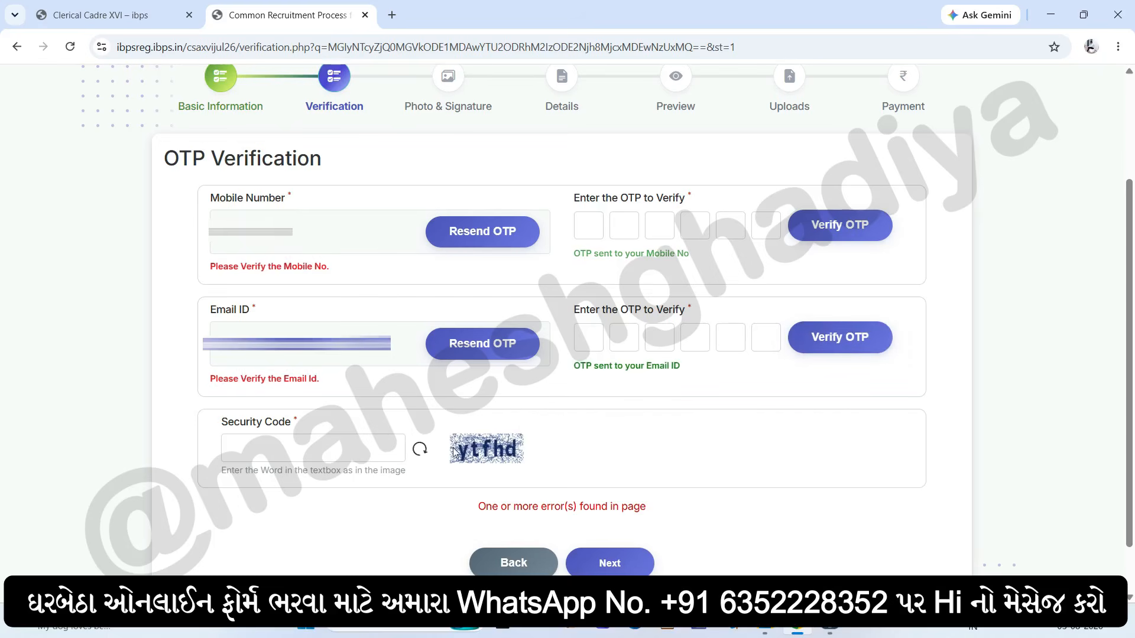
left_click(277, 449)
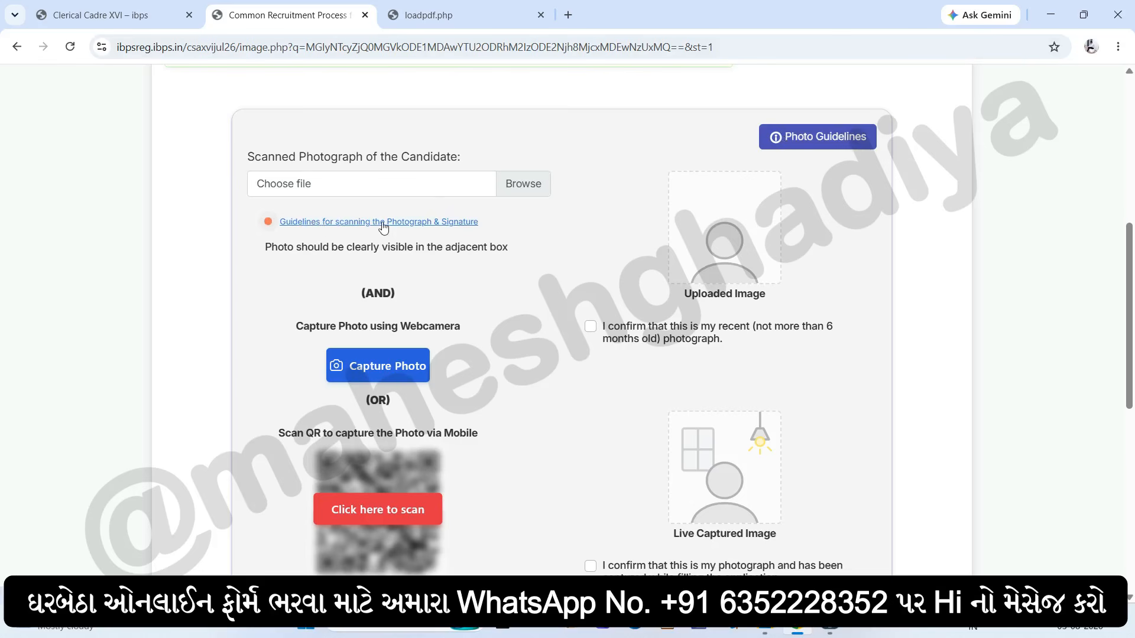
Read the Photograph Image rules in the scanning guidelines PDF, covering picture style, background, pixel dimensions and file size
left_click(393, 31)
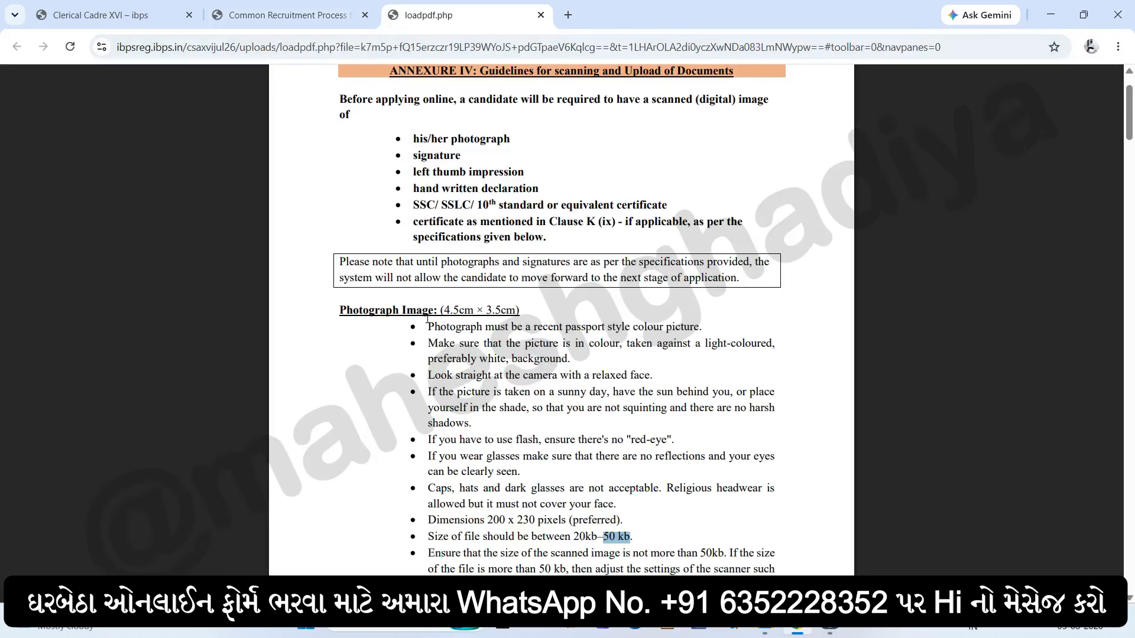
left_click_drag(427, 319, 708, 318)
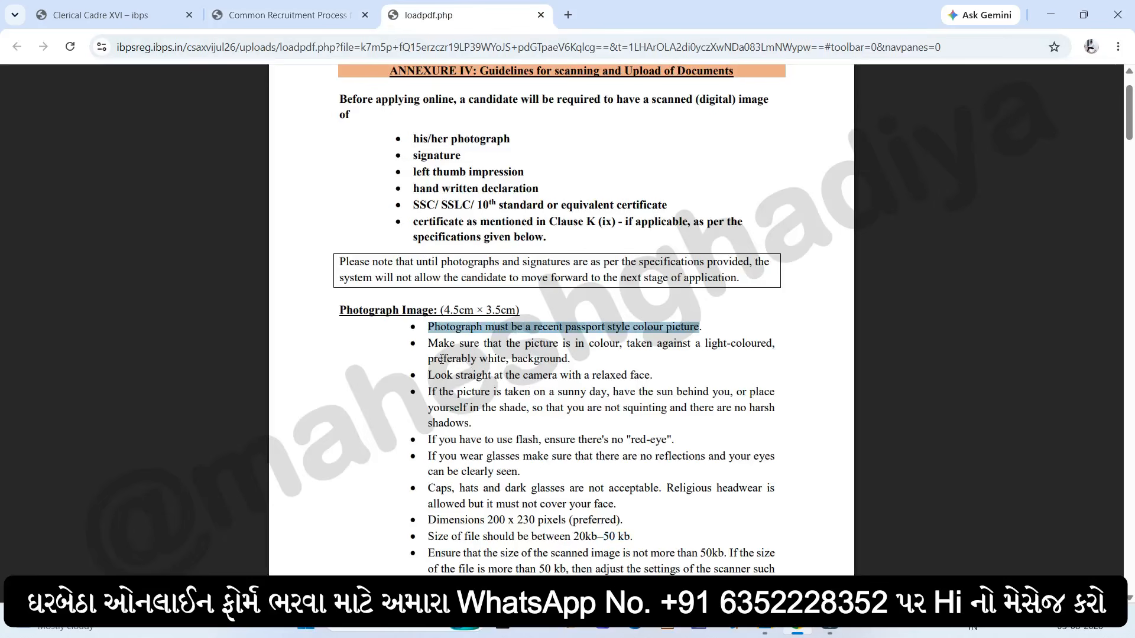
left_click_drag(441, 359, 580, 371)
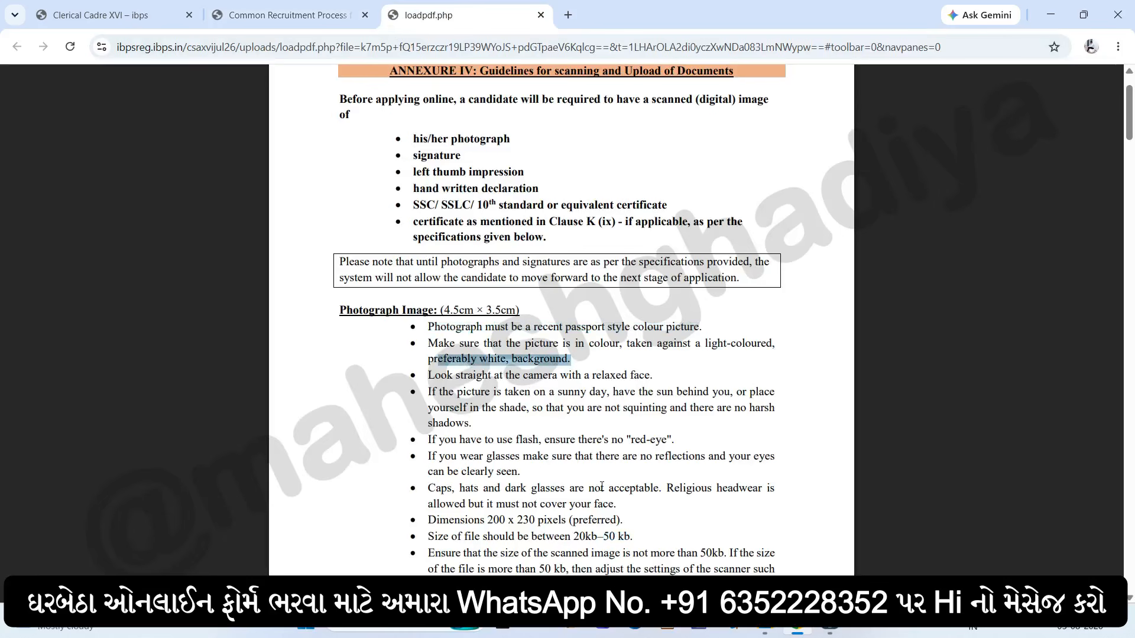
left_click_drag(480, 521, 623, 519)
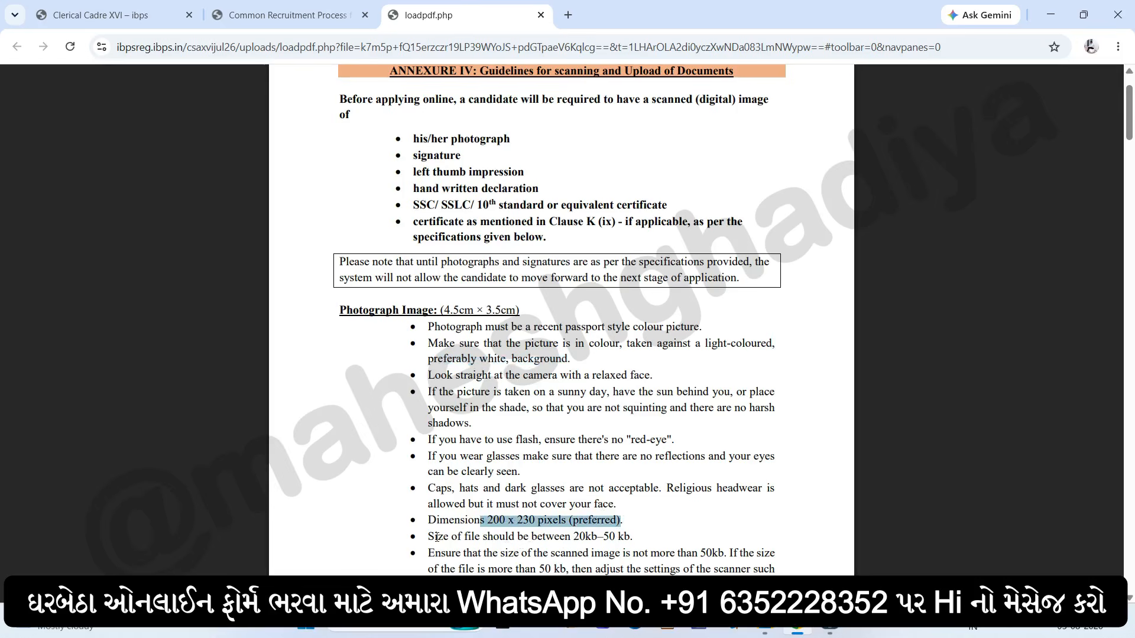
left_click_drag(436, 537, 585, 535)
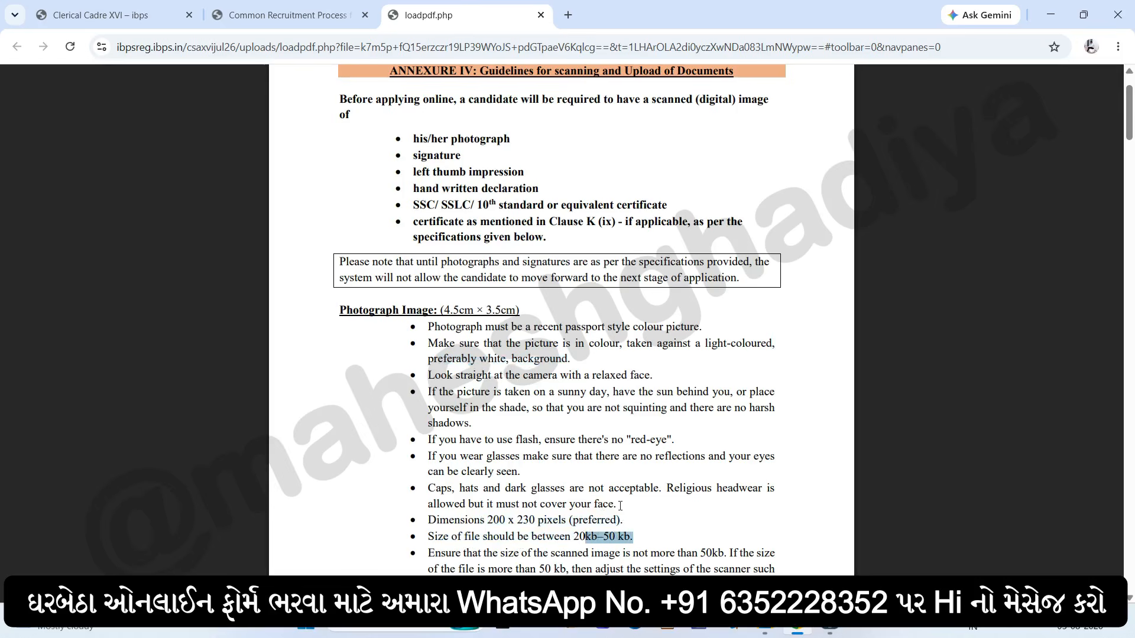
Return to the application and review the invalid and valid examples in the Accepted Photo Guidelines, closing them when done
left_click(290, 15)
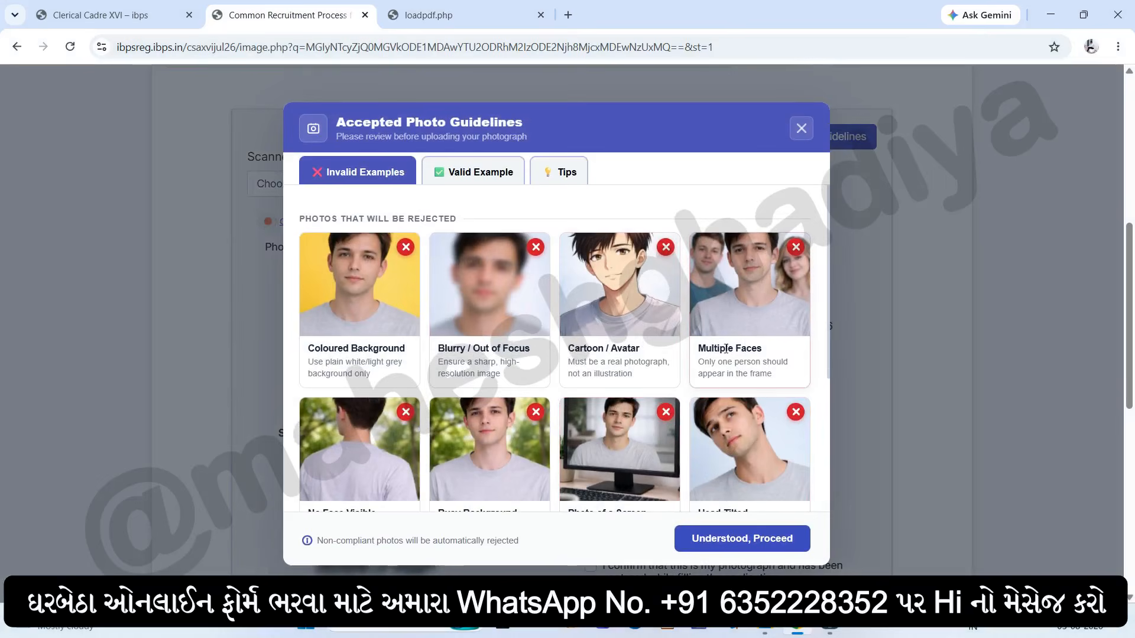
scroll(711, 345, "down", 1)
scroll(711, 345, "down", 1)
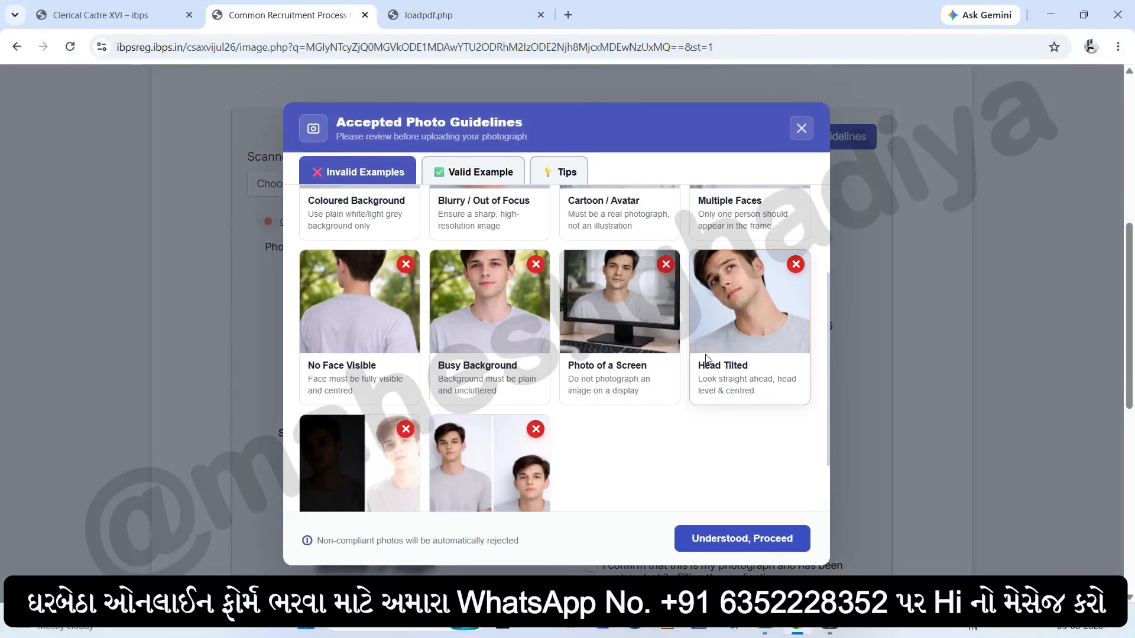
scroll(697, 377, "up", 2)
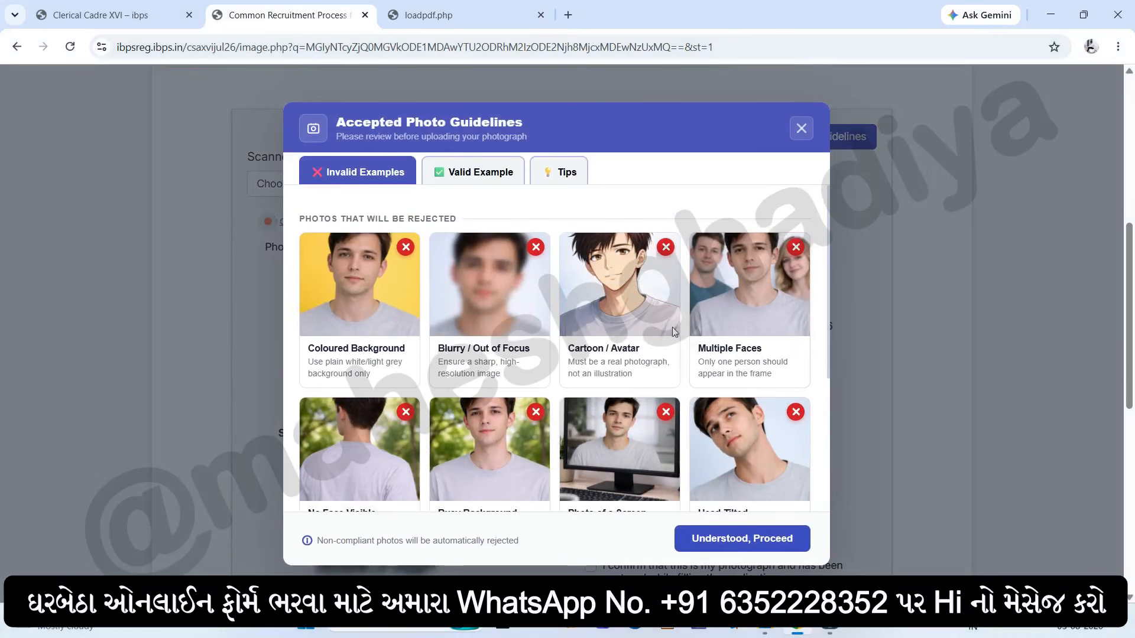
left_click(466, 177)
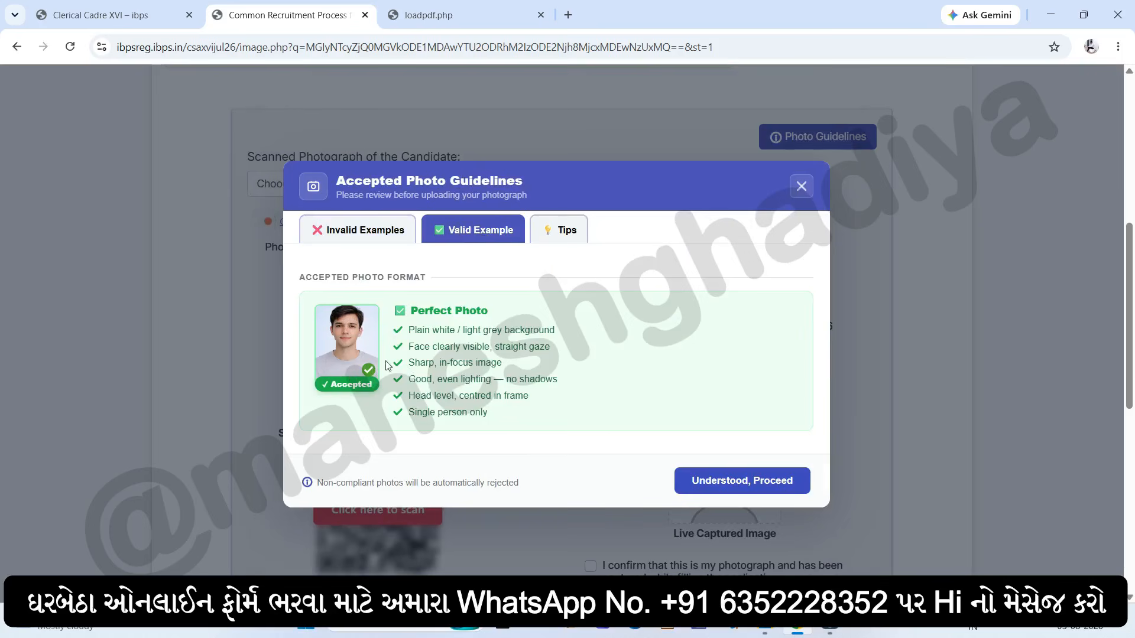
left_click(358, 237)
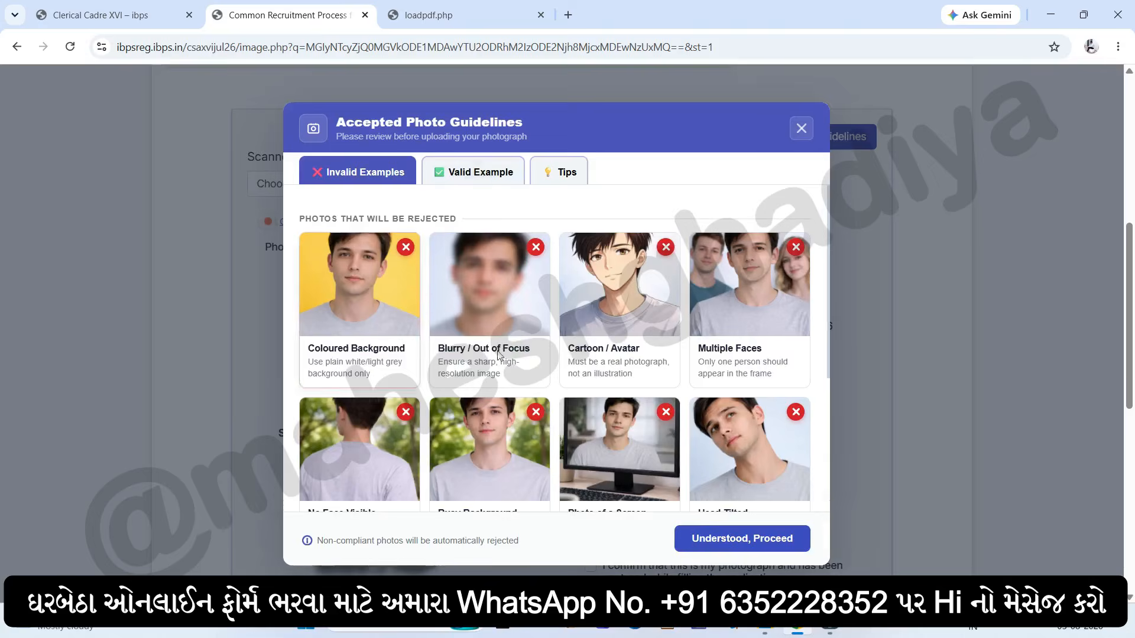
scroll(703, 337, "down", 4)
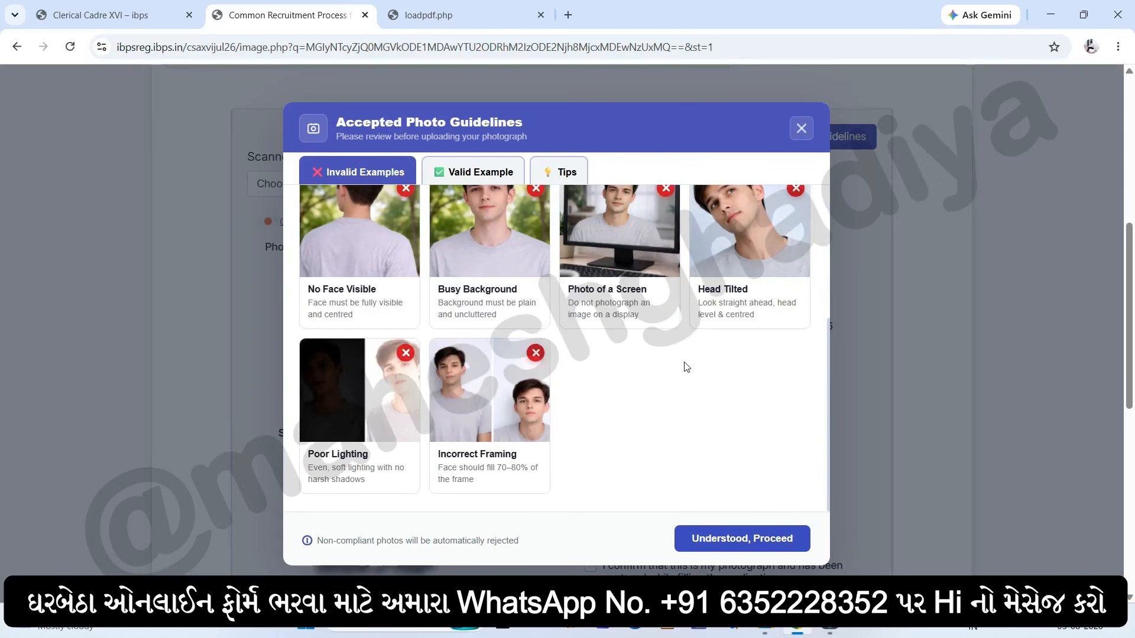
scroll(686, 366, "up", 4)
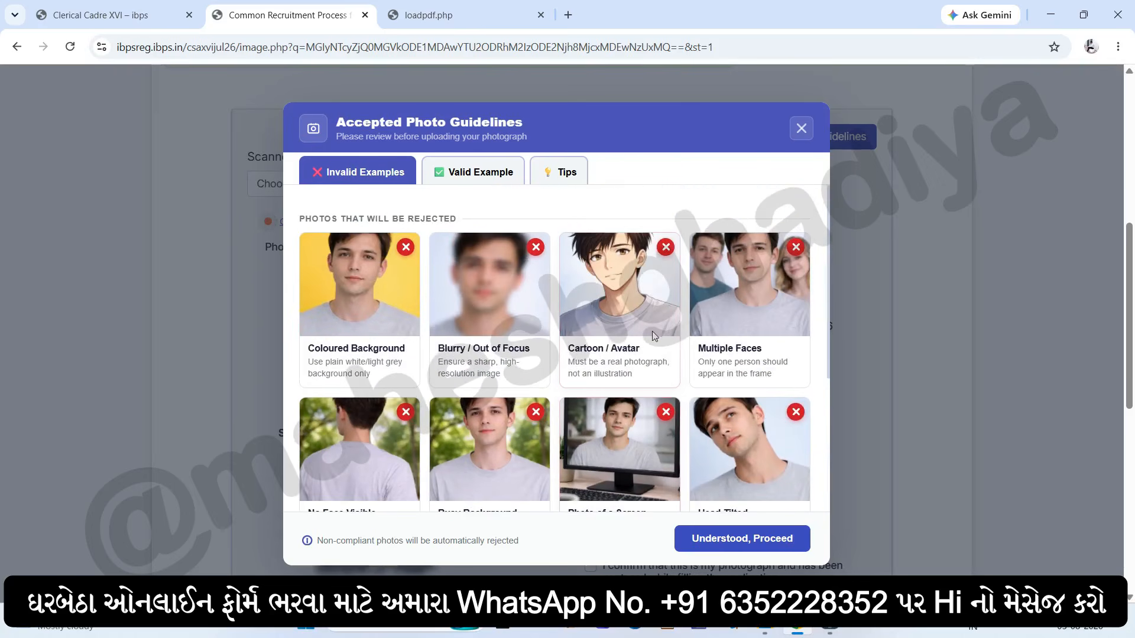
left_click(802, 128)
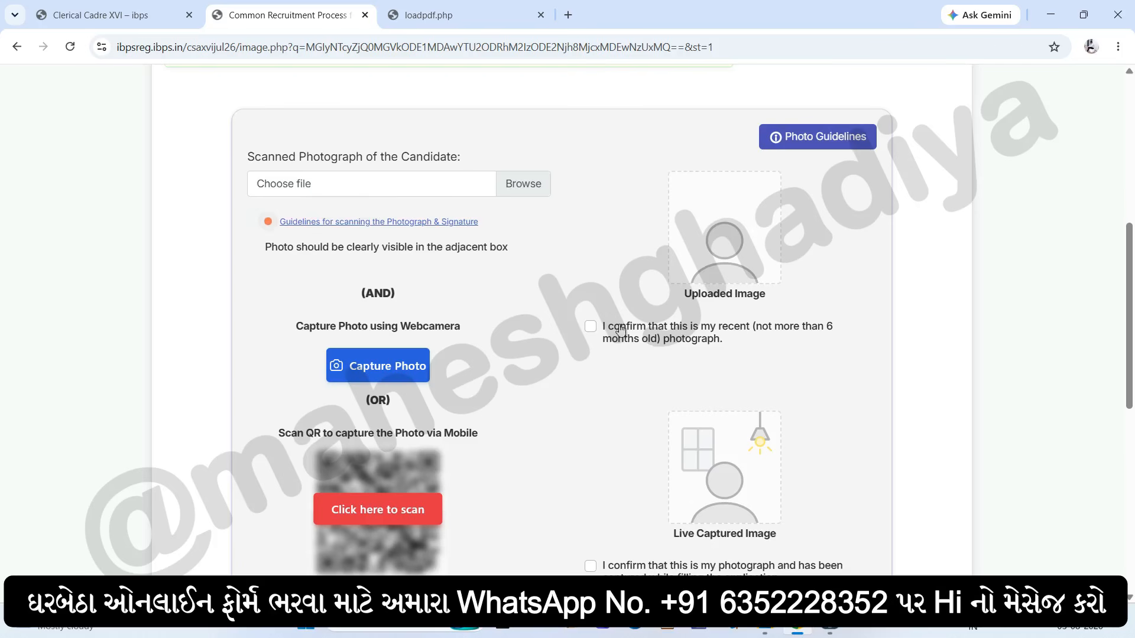
Review the photo capture options and the photograph and signature declarations, and proceed to the Details stage
left_click_drag(619, 326, 714, 342)
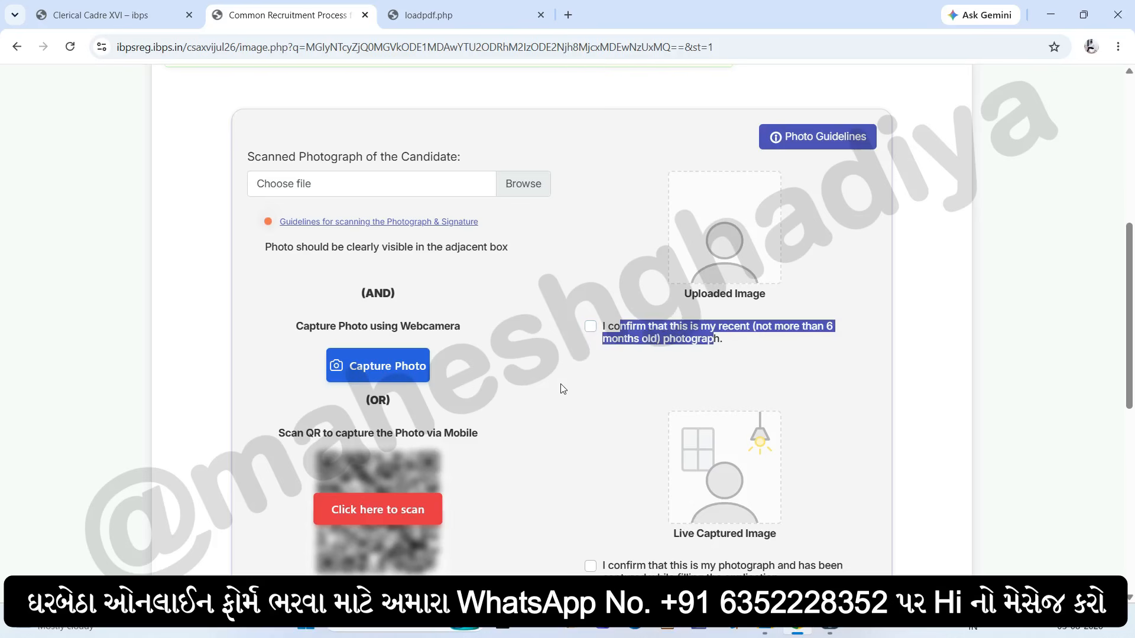
scroll(553, 381, "down", 1)
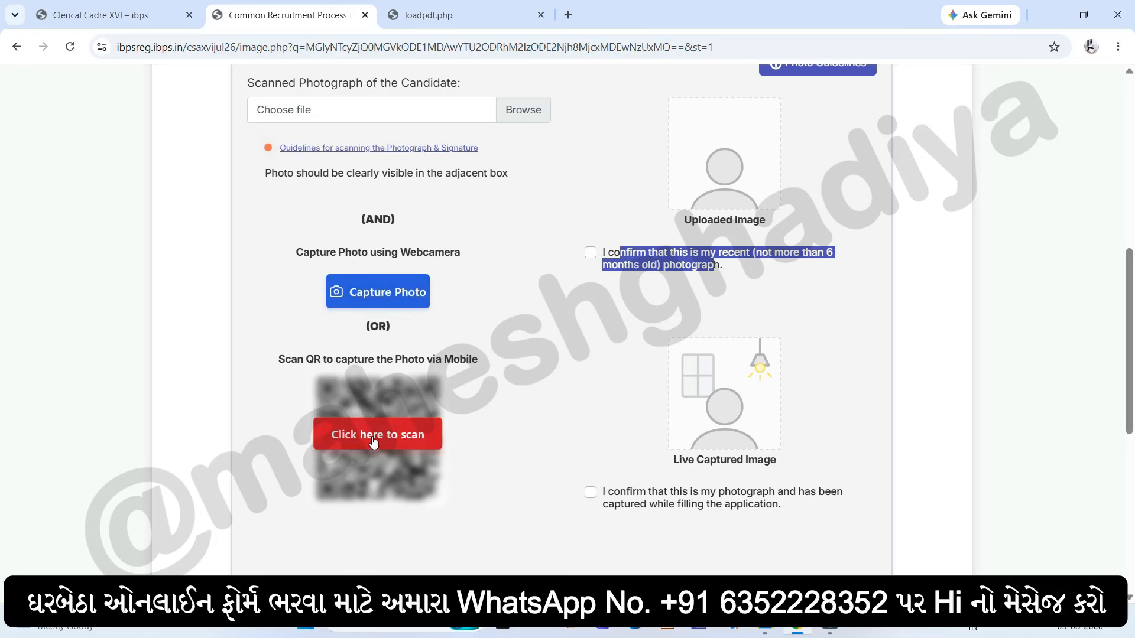
scroll(510, 411, "down", 7)
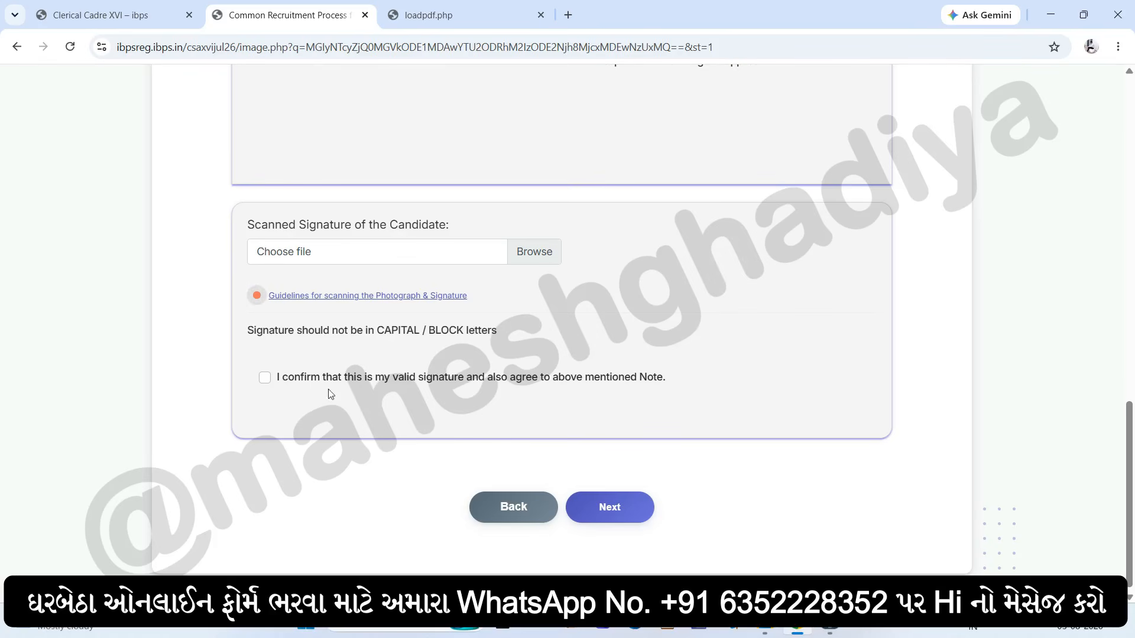
left_click_drag(311, 381, 477, 381)
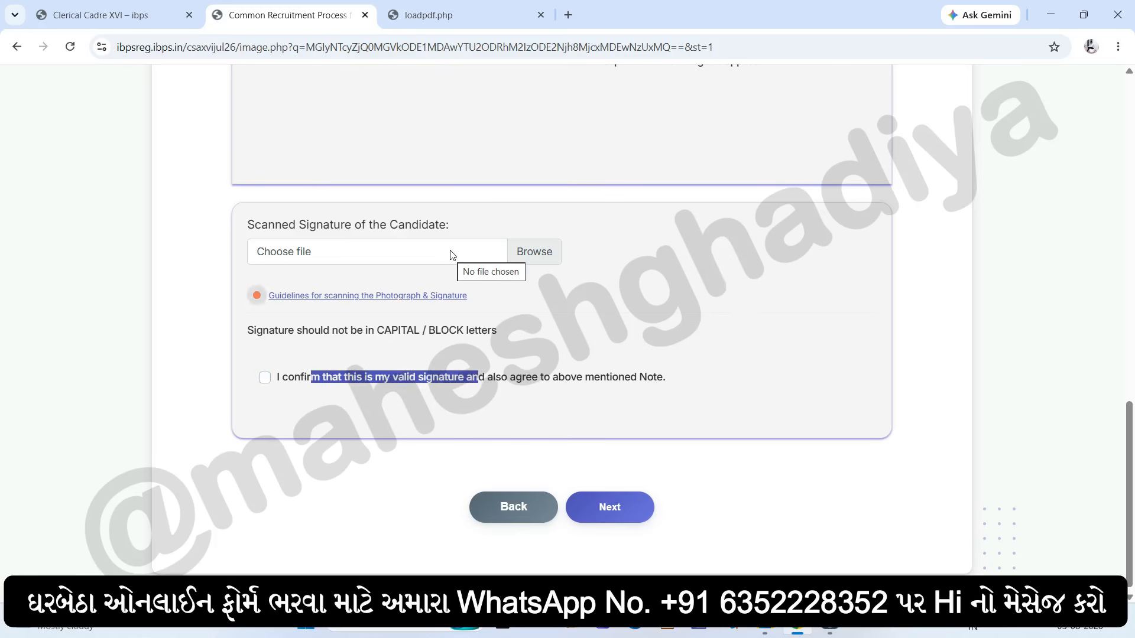
left_click(608, 505)
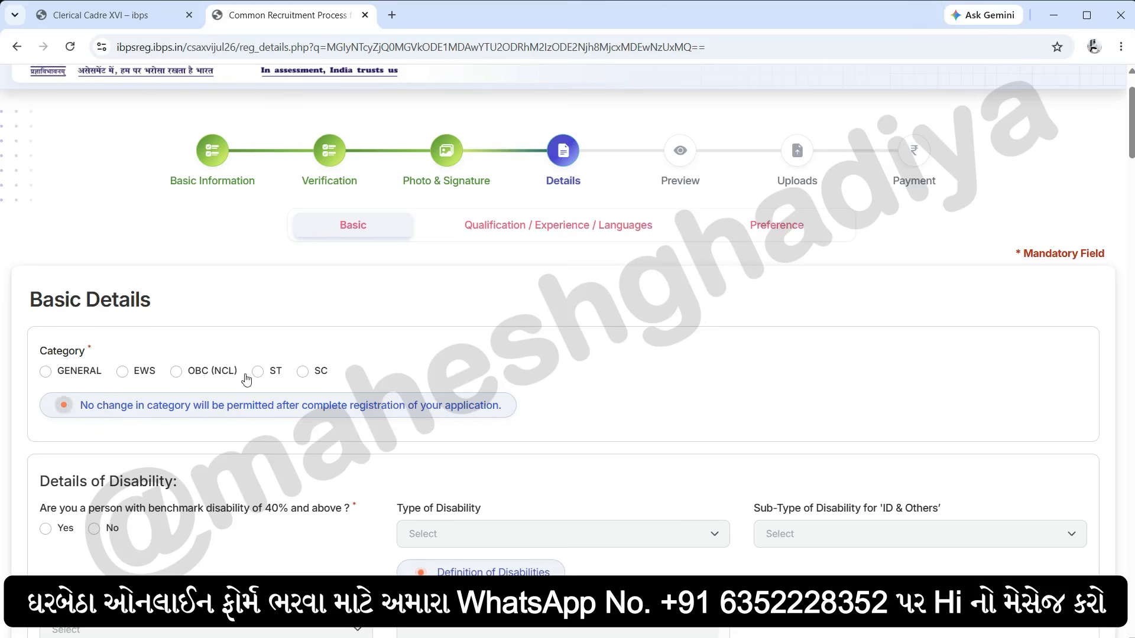
Set the category to GENERAL and acknowledge the category instructions
left_click(78, 372)
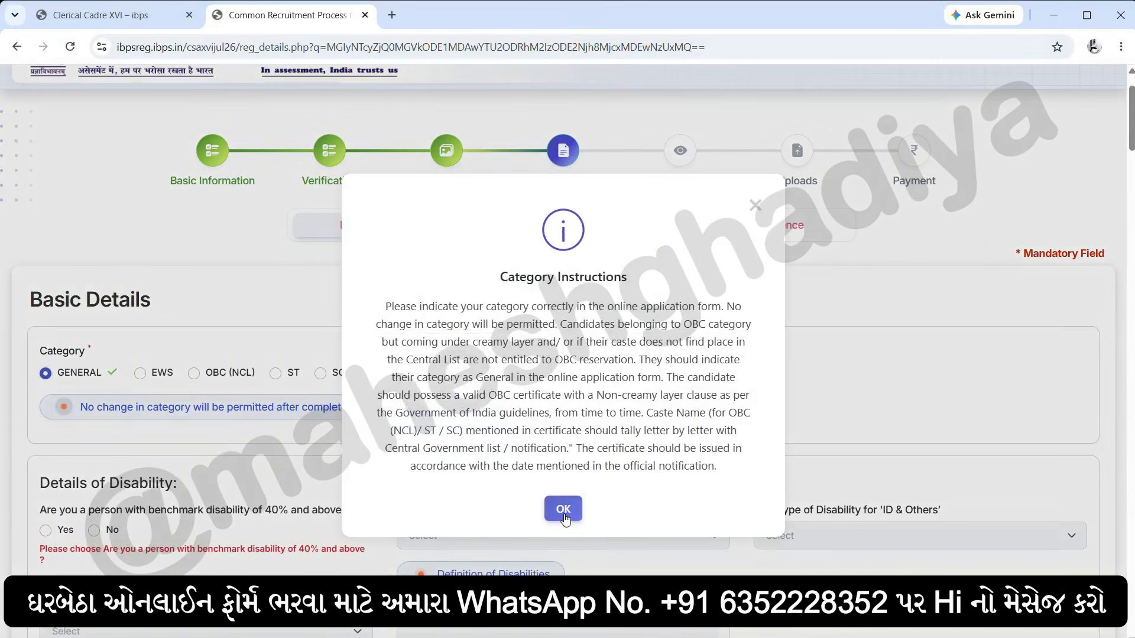
left_click(564, 509)
Answer Yes to benchmark disability, choosing type VI and sub-type Blindness and acknowledging the disability type instructions
scroll(126, 302, "down", 4)
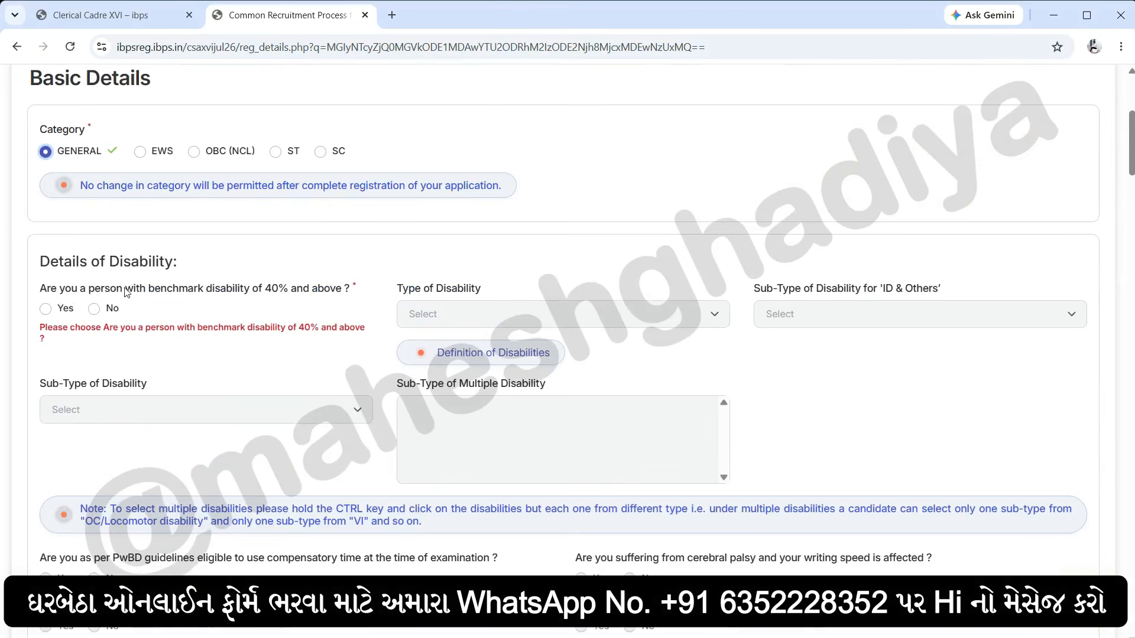
left_click(46, 309)
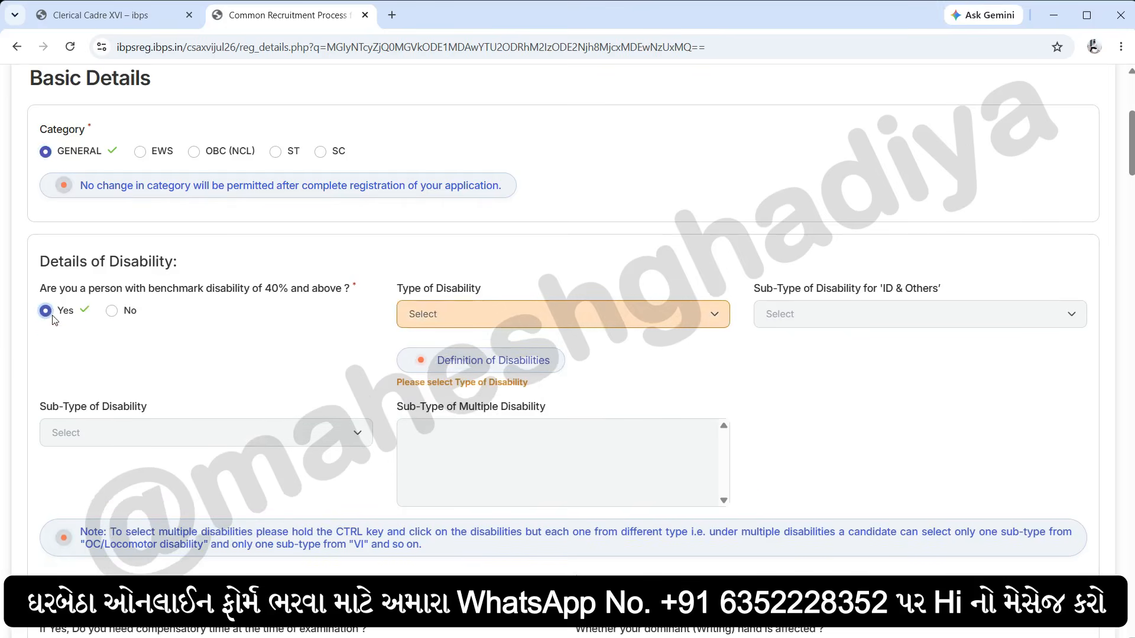
left_click(530, 311)
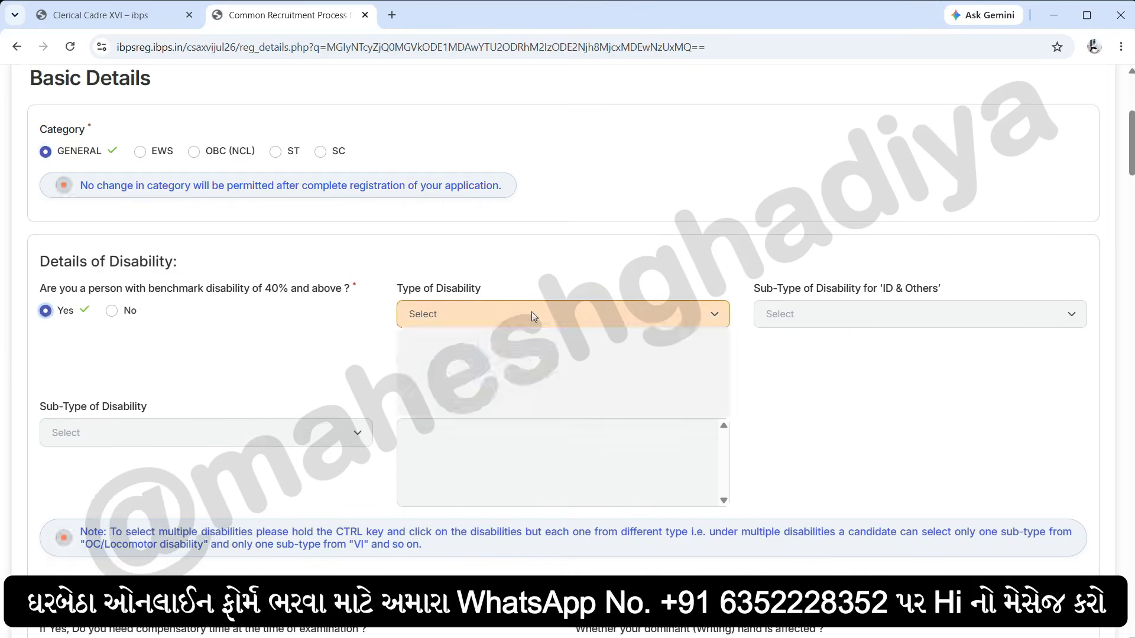
left_click(505, 372)
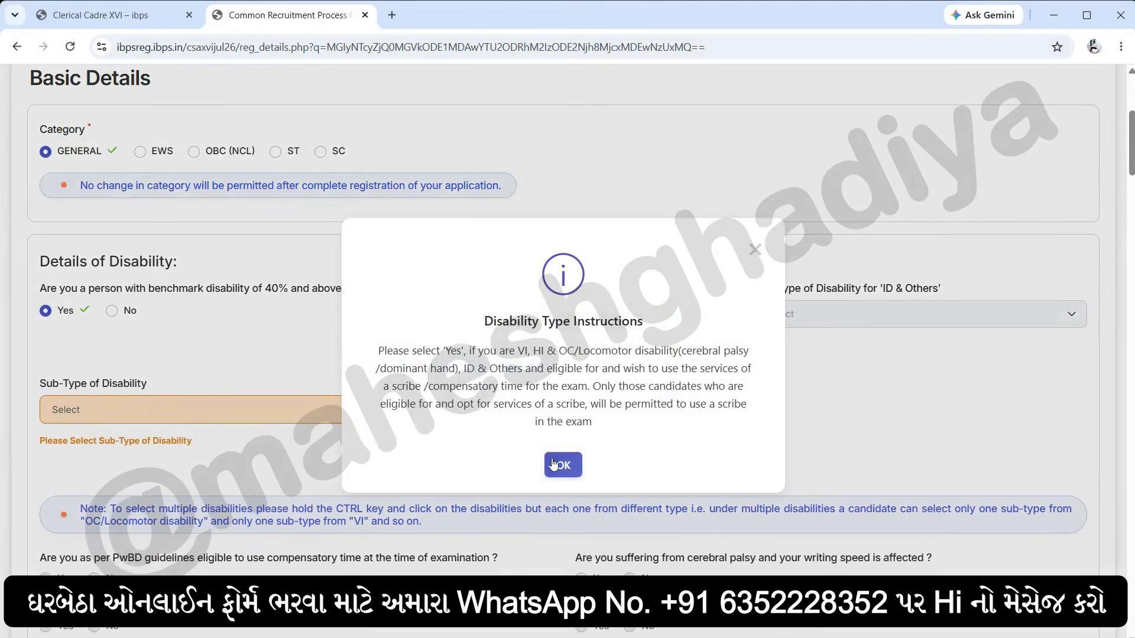
left_click(553, 464)
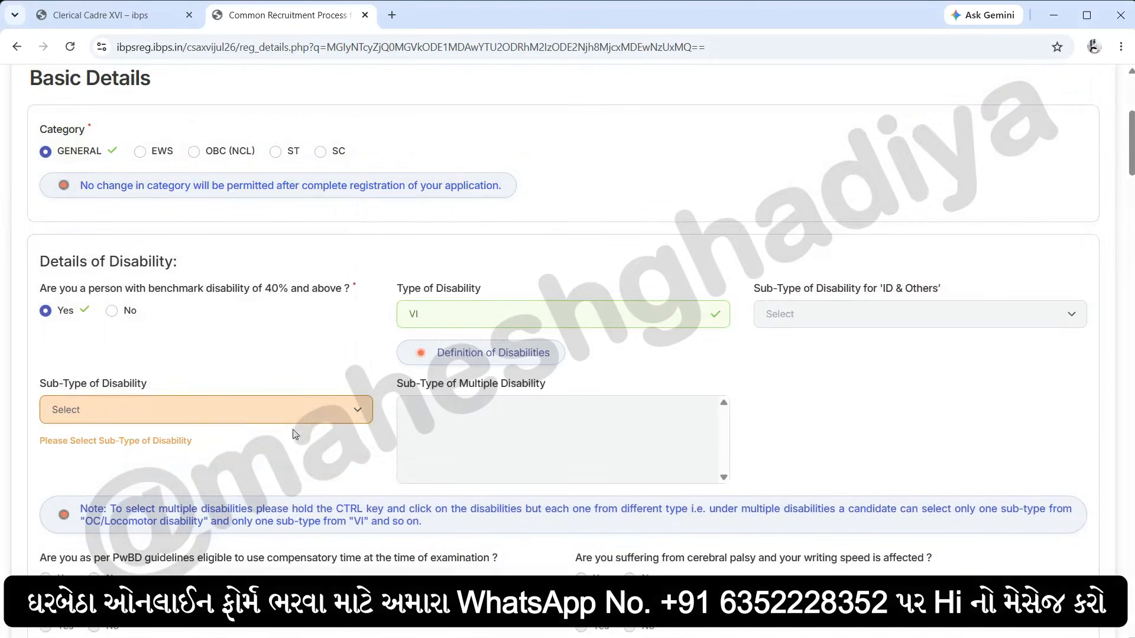
left_click(231, 408)
left_click(198, 461)
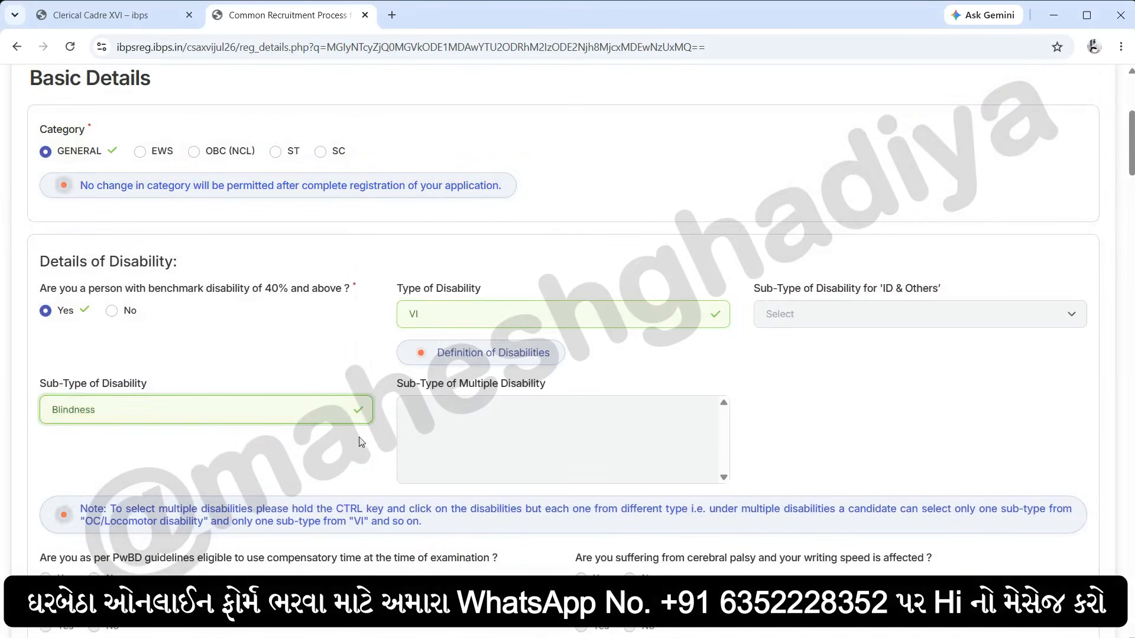
scroll(387, 426, "down", 2)
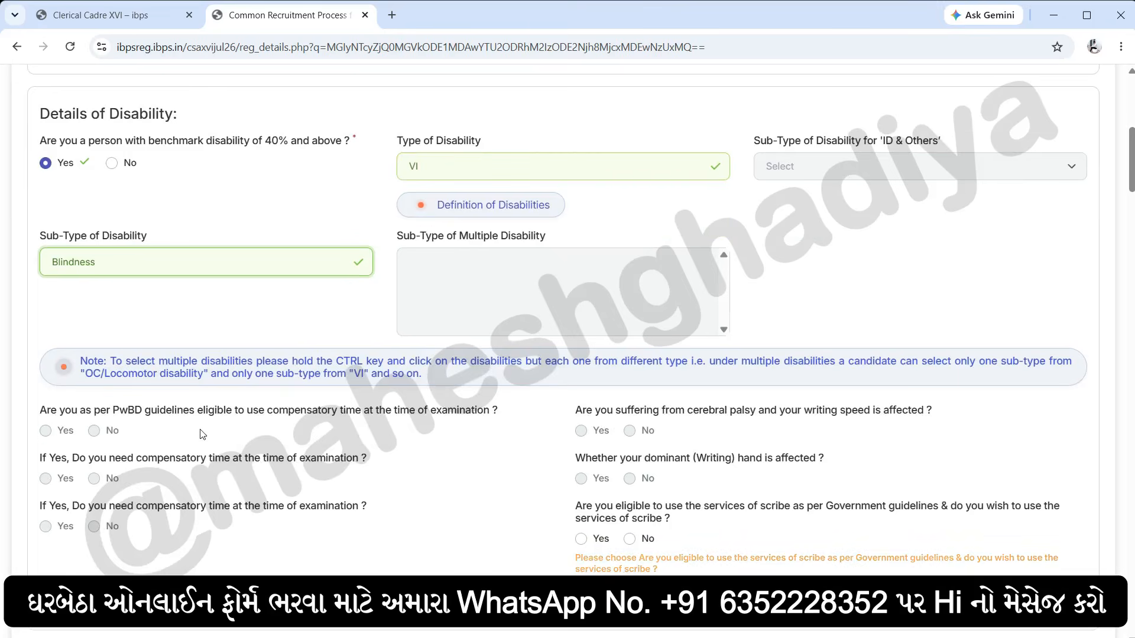
Set the answer on benchmark disability of 40% and above to No
scroll(203, 435, "up", 1)
left_click(152, 184)
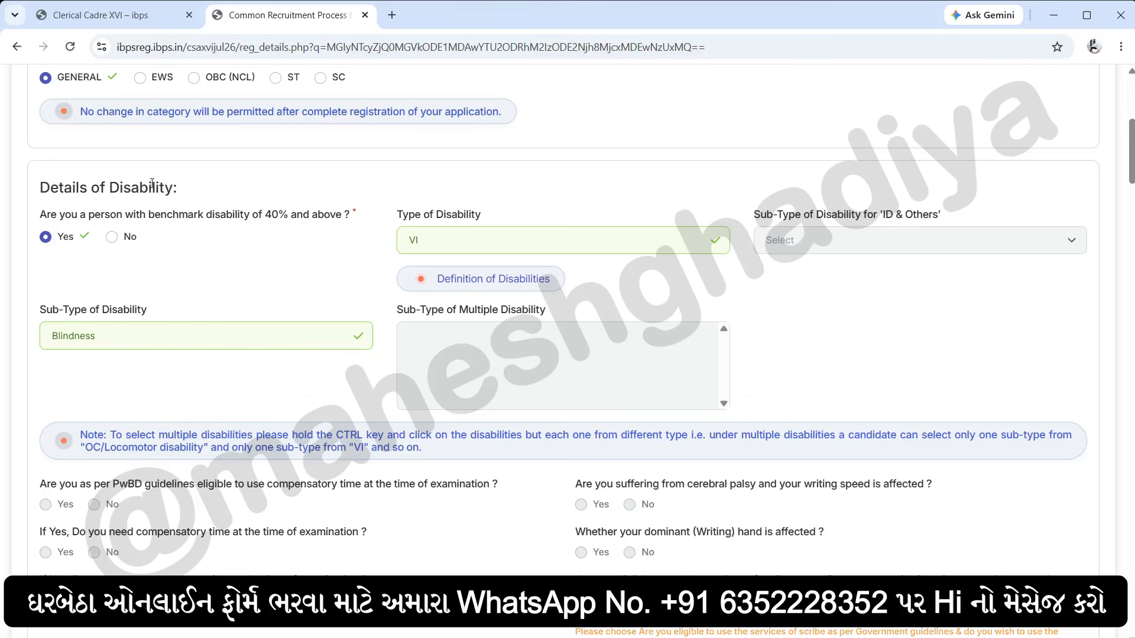
left_click(112, 237)
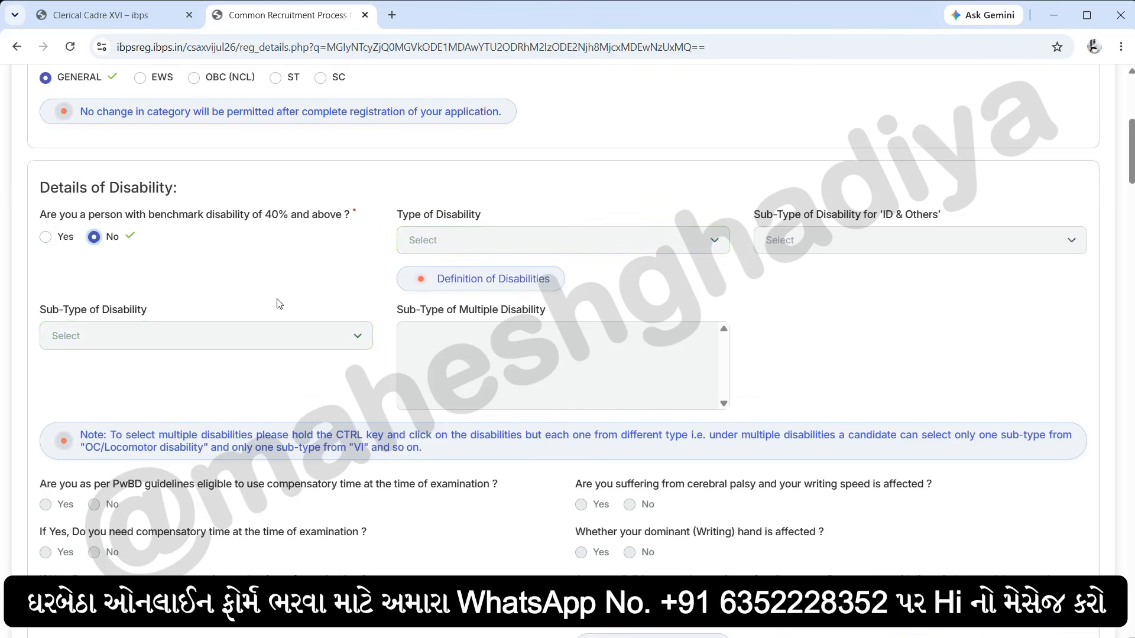
Answer Yes to belonging to a Religious Minority Community and look through the religions offered for the applicant
scroll(279, 304, "down", 10)
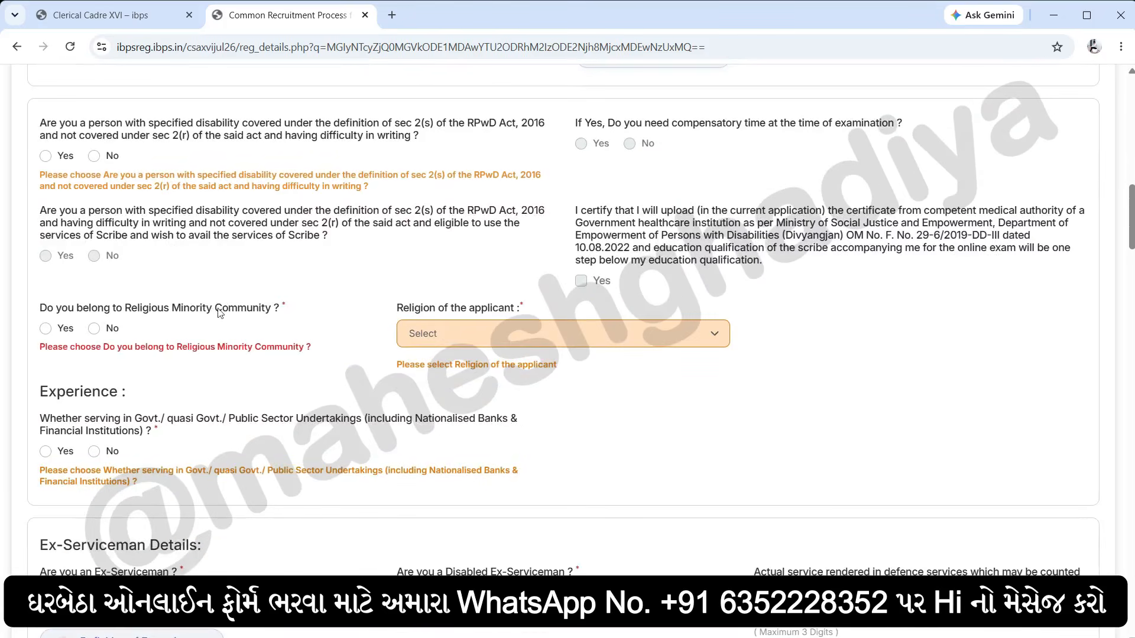
left_click(73, 335)
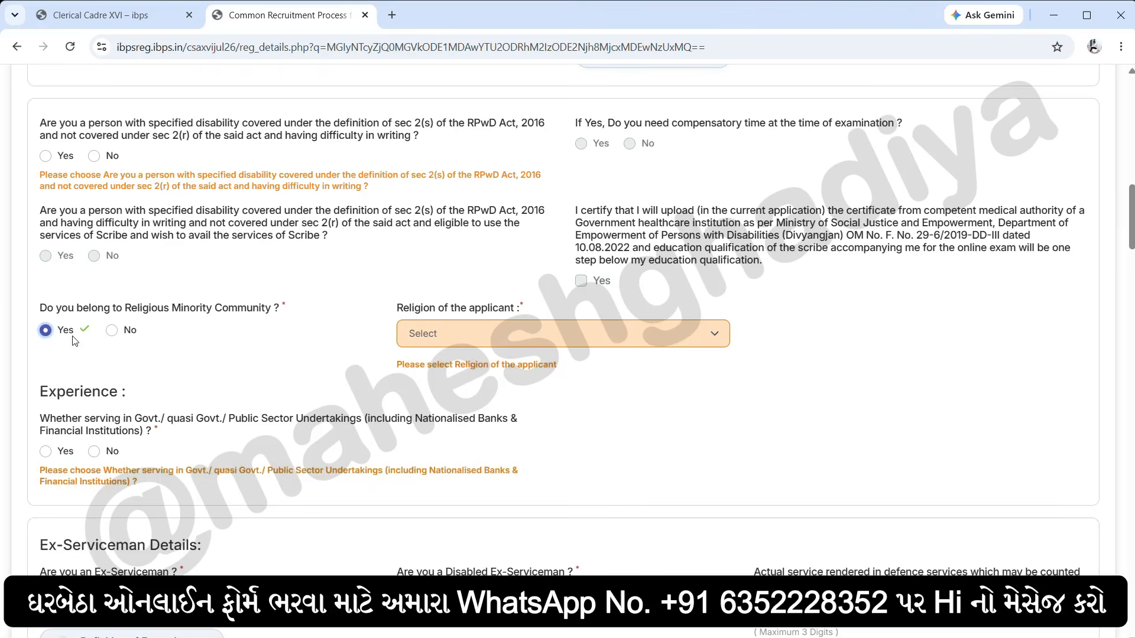
left_click(482, 332)
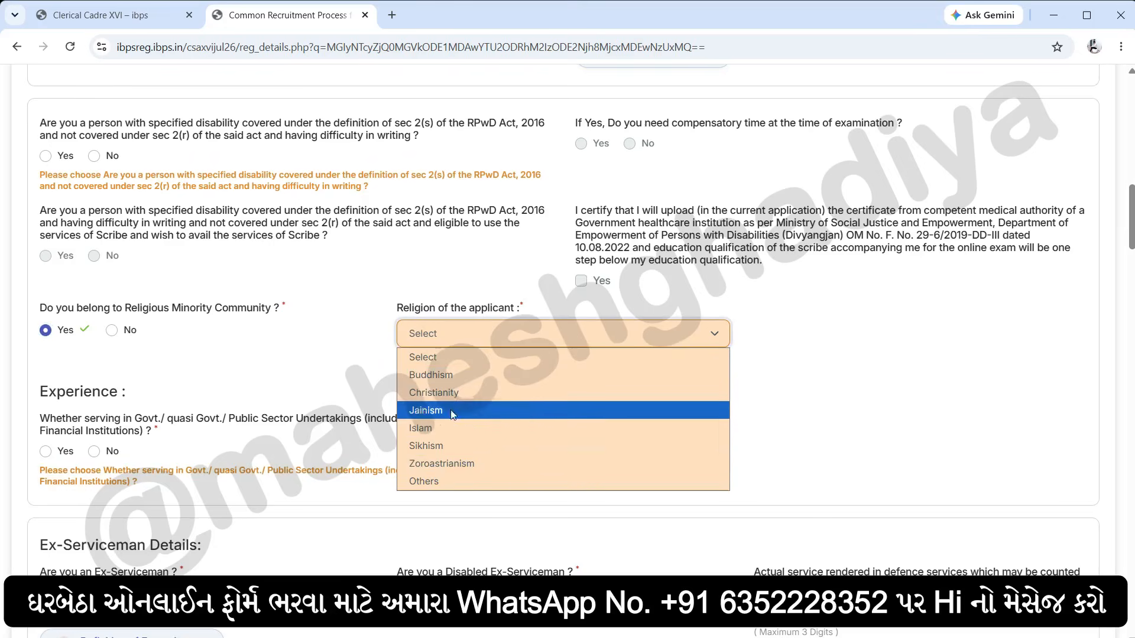
left_click(178, 332)
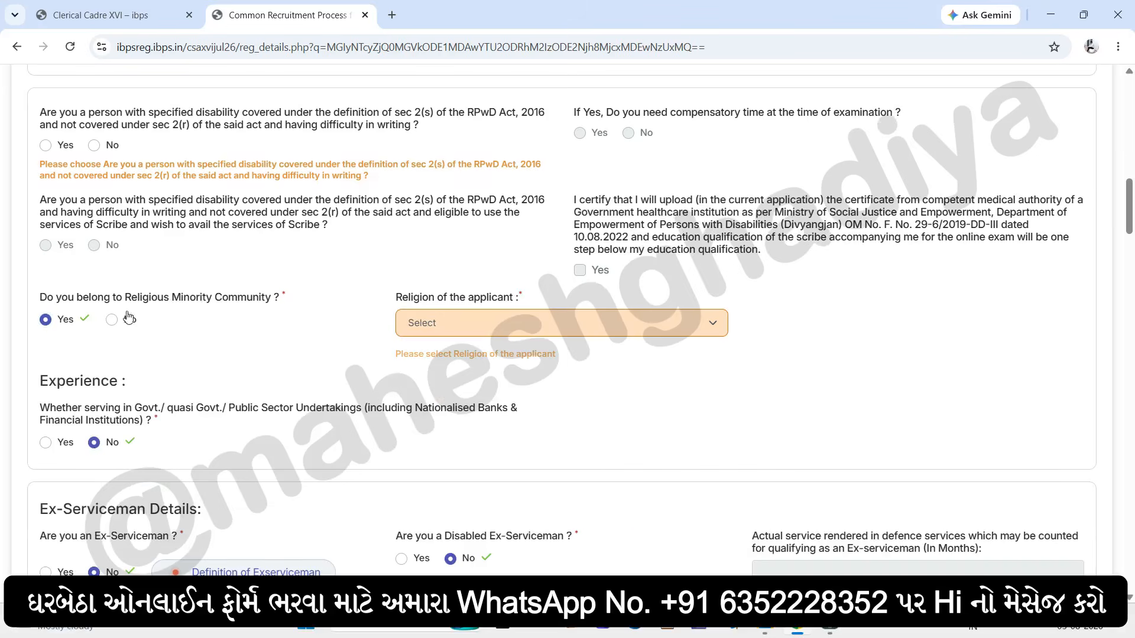
Answer No to Religious Minority Community with Hinduism as the religion, and No to serving in Govt. or Public Sector Undertakings
left_click(111, 320)
left_click(481, 323)
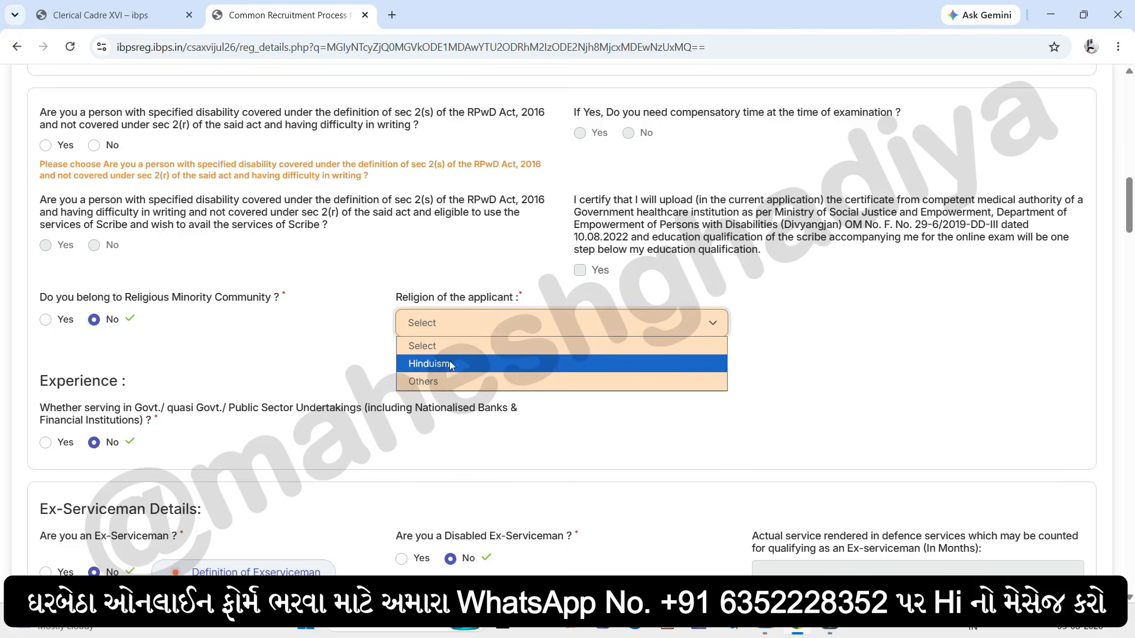
left_click(432, 366)
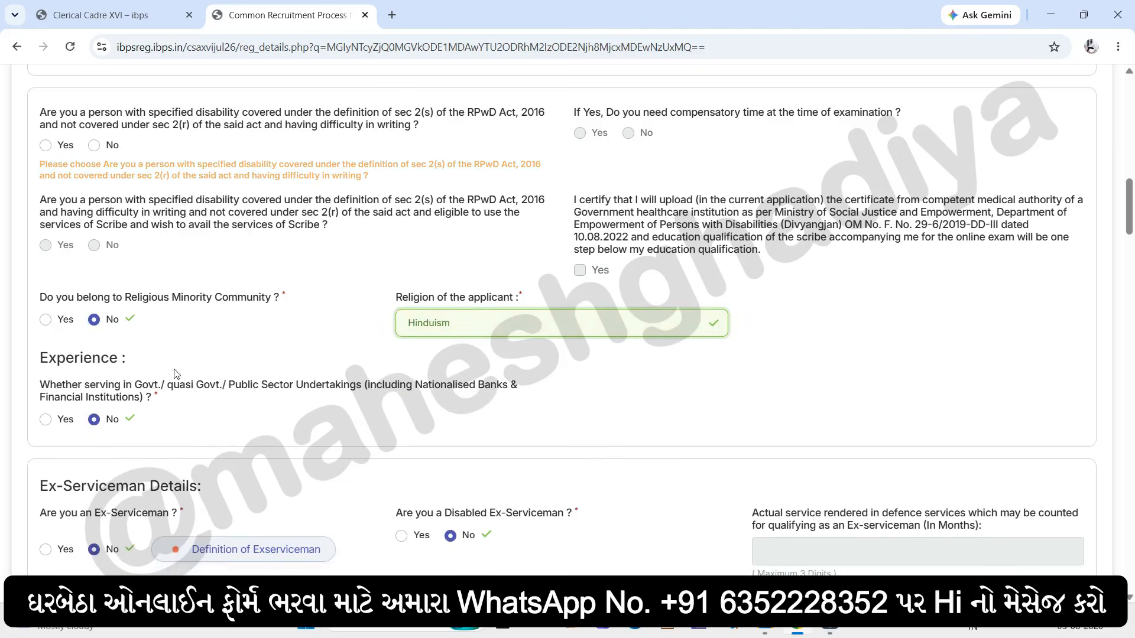
left_click(39, 367)
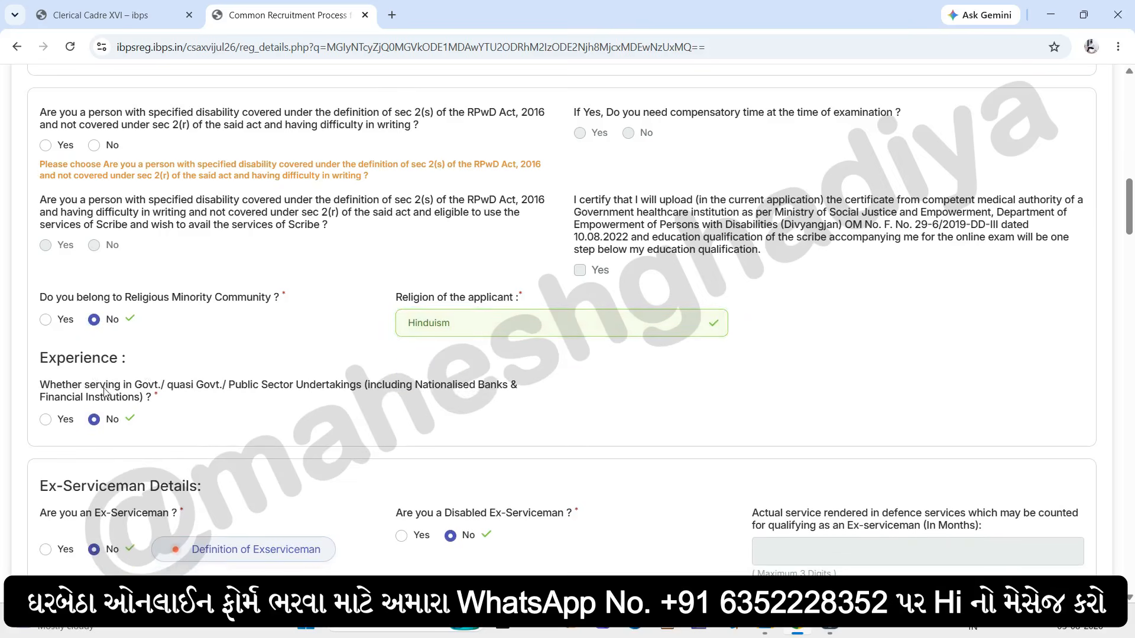
left_click(57, 420)
Answer Yes to being an Ex-Serviceman and examine the disabled status, months of service, relief date and civil job fields
scroll(47, 332, "down", 3)
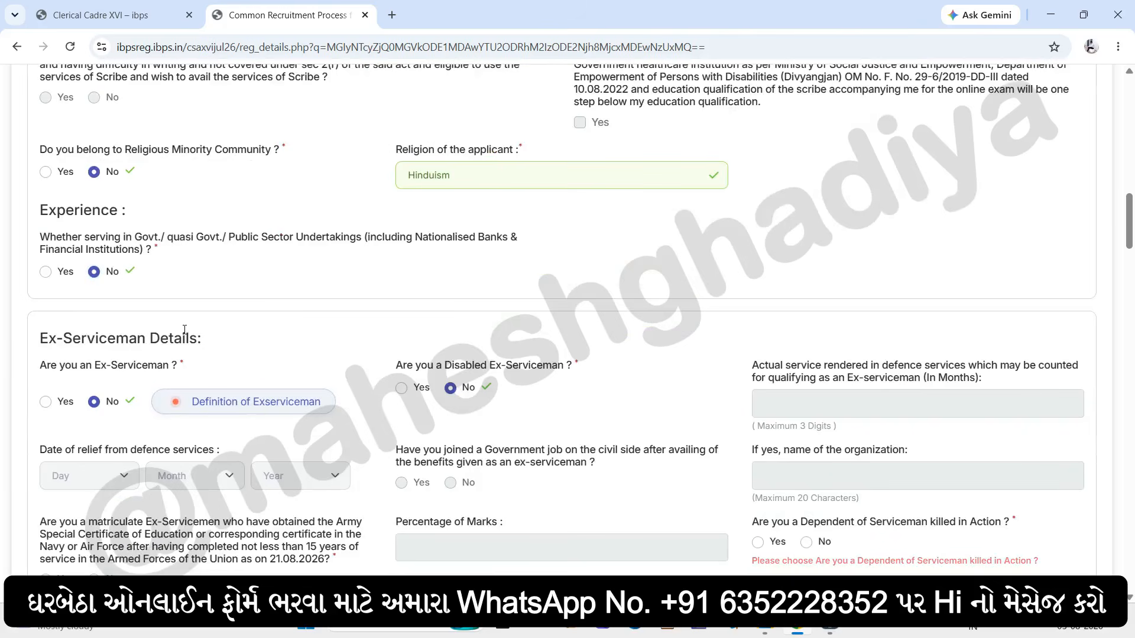
scroll(184, 330, "down", 3)
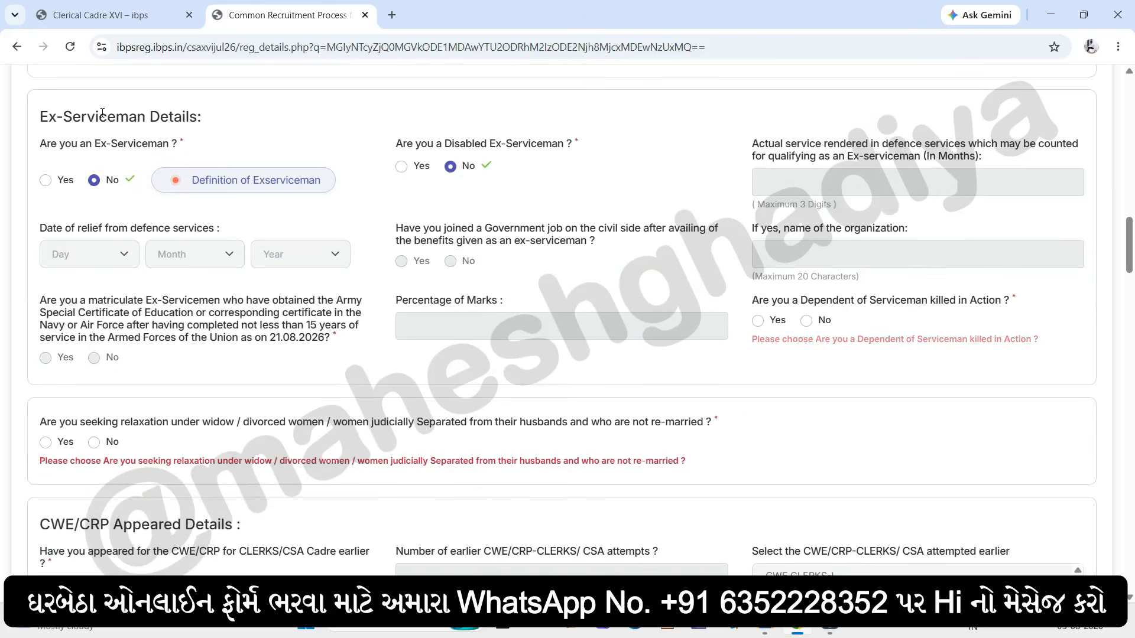
left_click(46, 180)
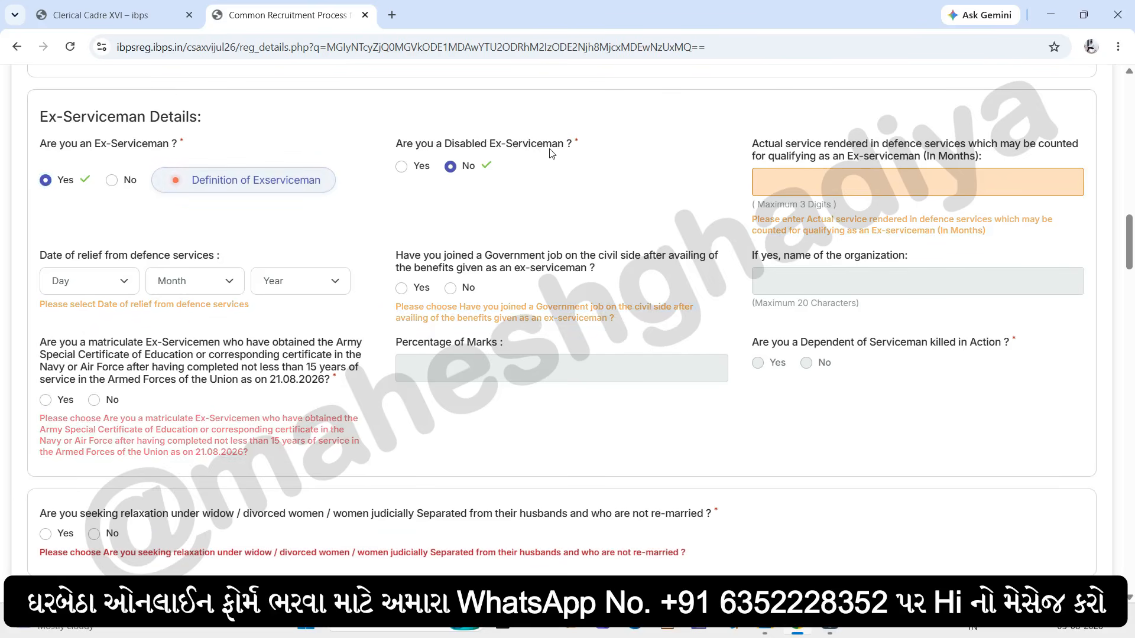
left_click(421, 167)
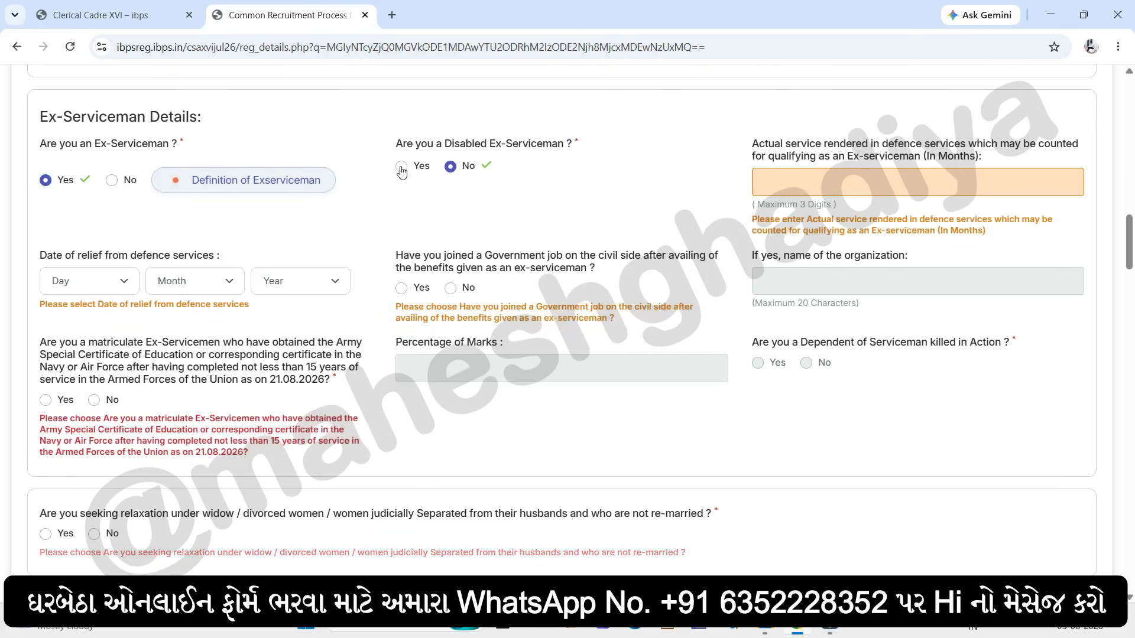
left_click(468, 166)
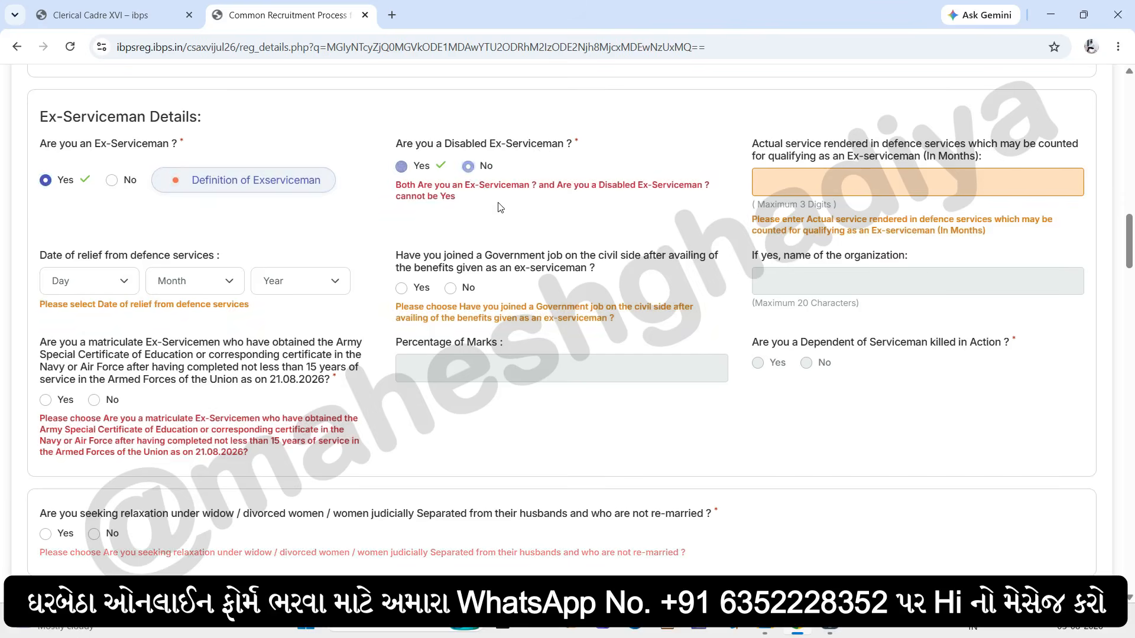
left_click(786, 181)
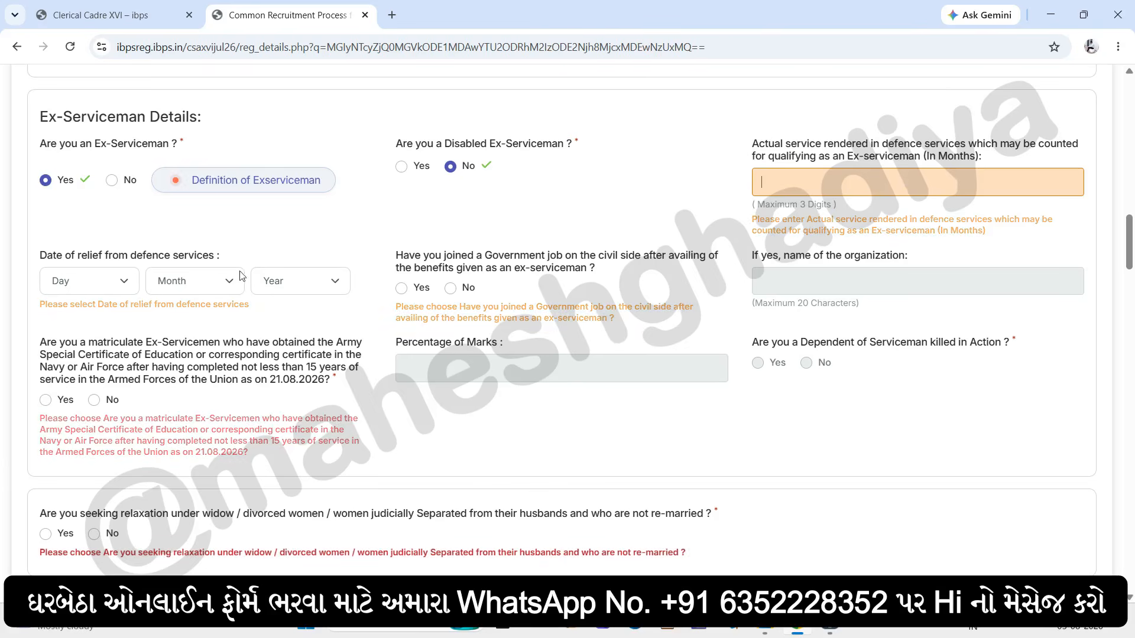
left_click(86, 280)
left_click(190, 282)
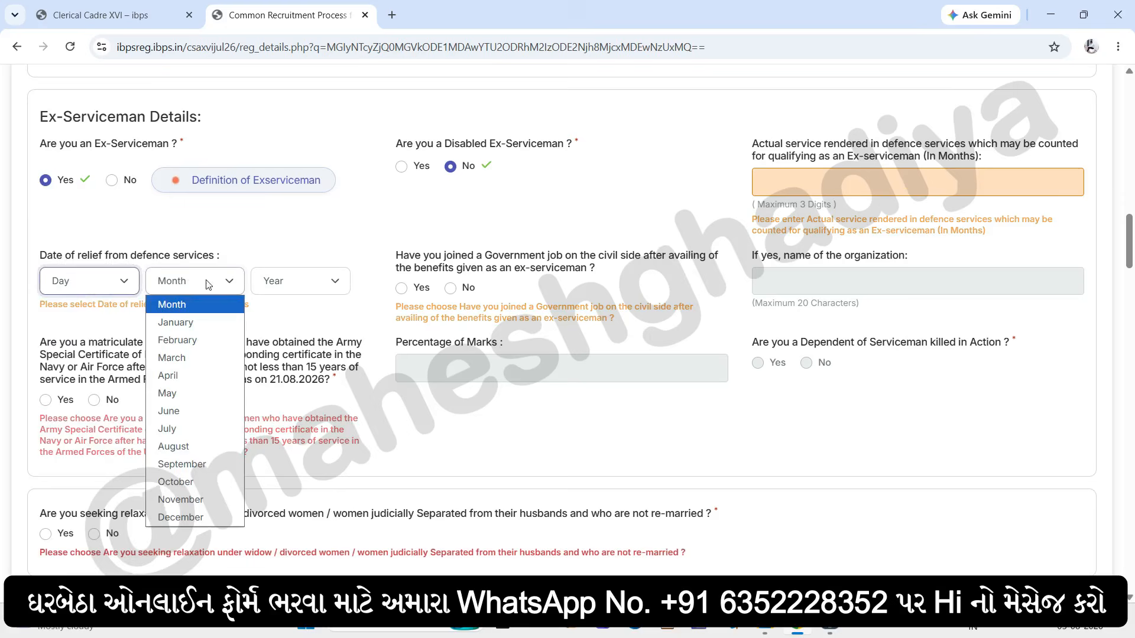
left_click(300, 285)
left_click(478, 268)
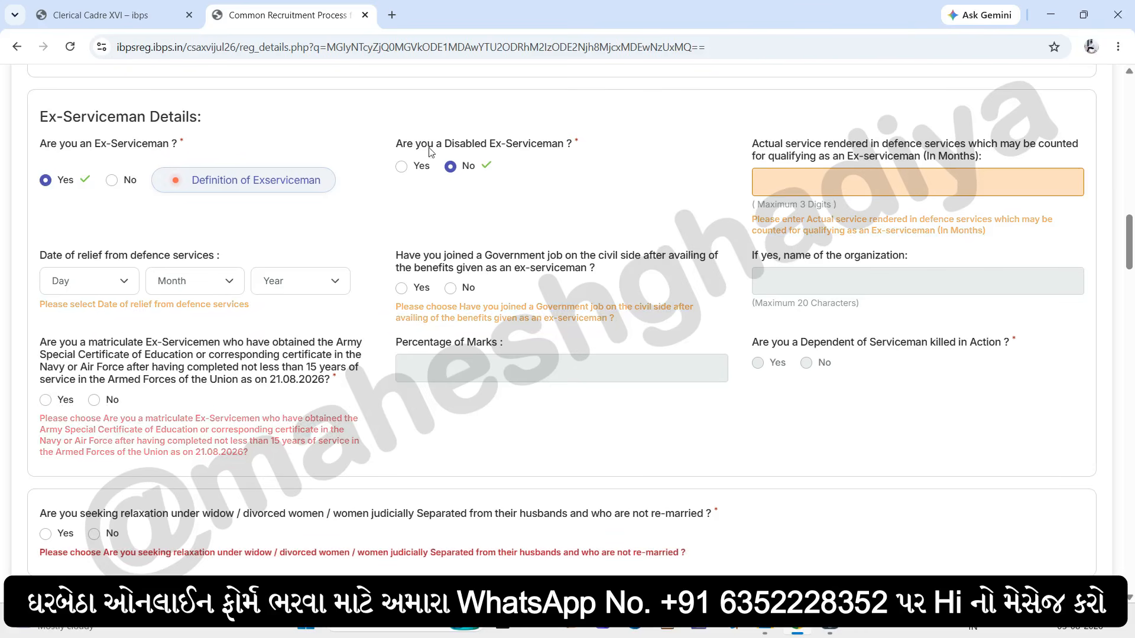
Answer No to being an Ex-Serviceman and No to seeking relaxation as a widow, divorced or judicially separated woman
left_click(112, 180)
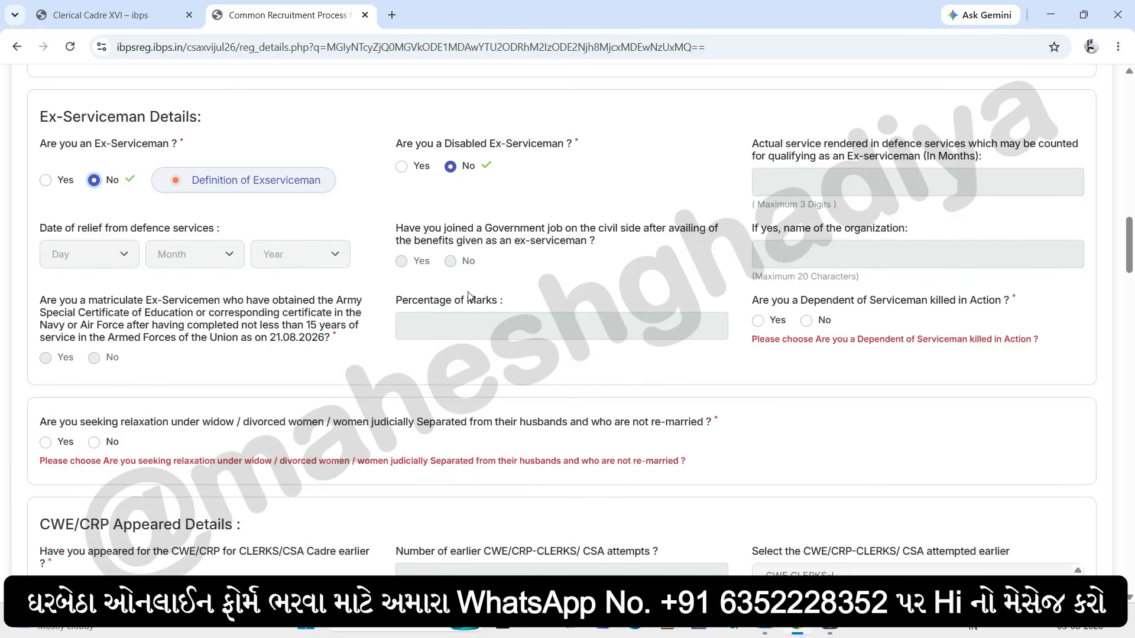
scroll(217, 373, "down", 1)
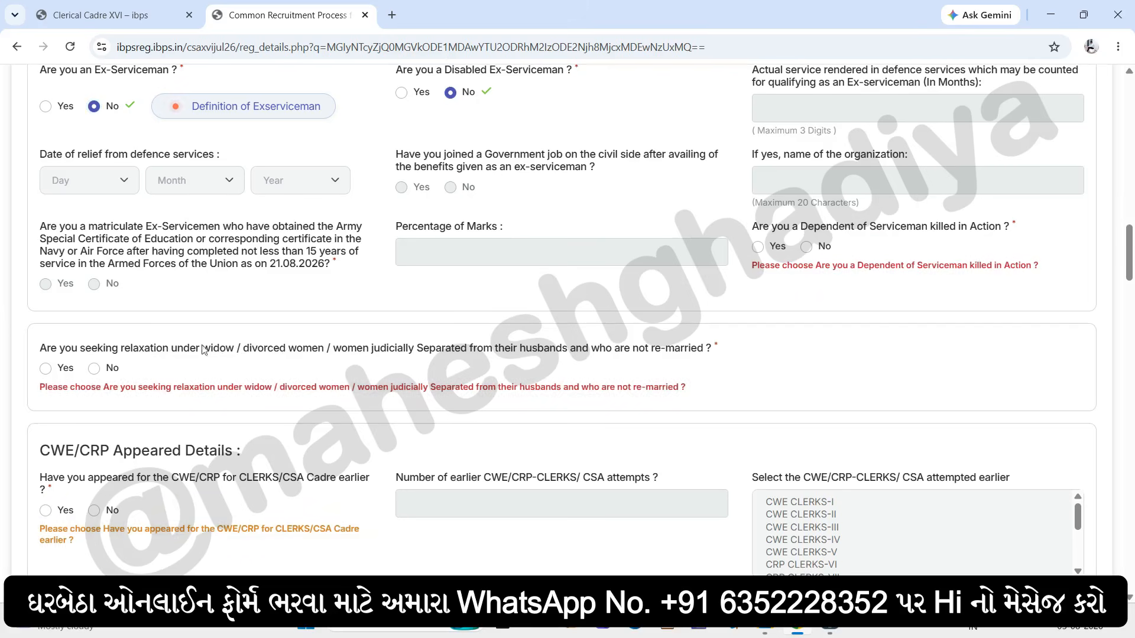
left_click(57, 371)
left_click(112, 371)
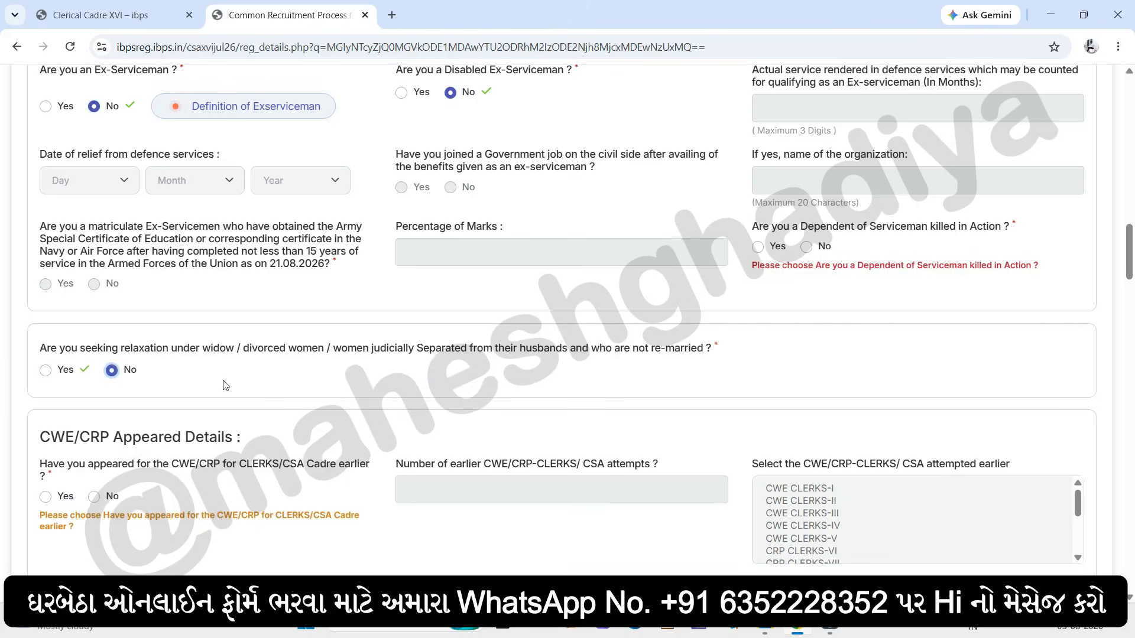
Look over the fields for earlier CWE/CRP-CLERKS/CSA attempts and answer No to having appeared earlier
scroll(254, 319, "down", 3)
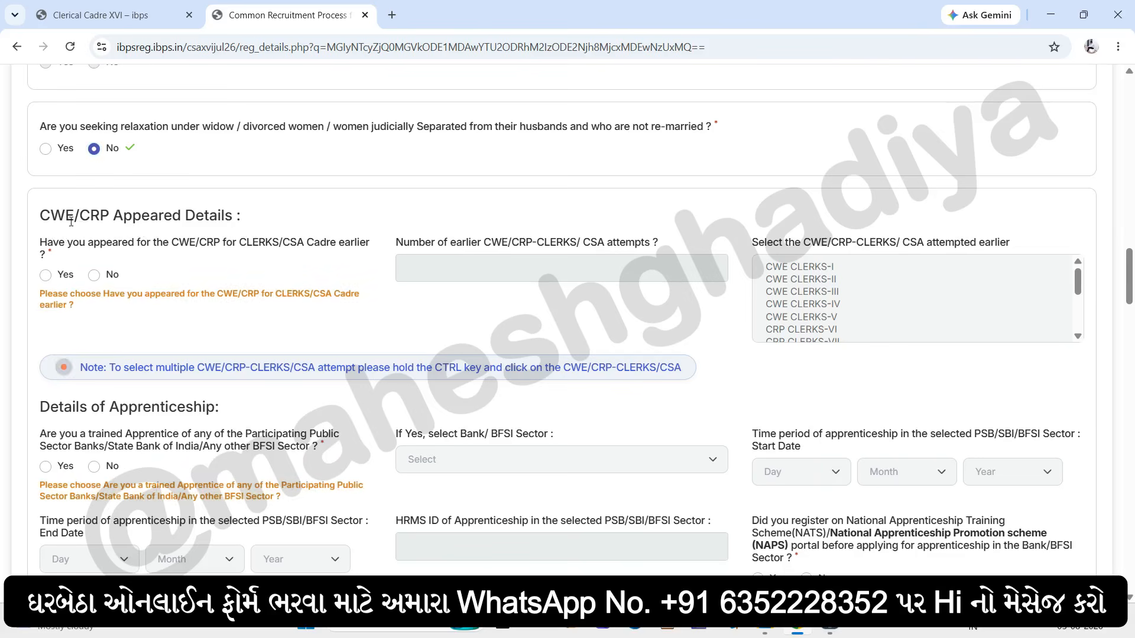
left_click(58, 280)
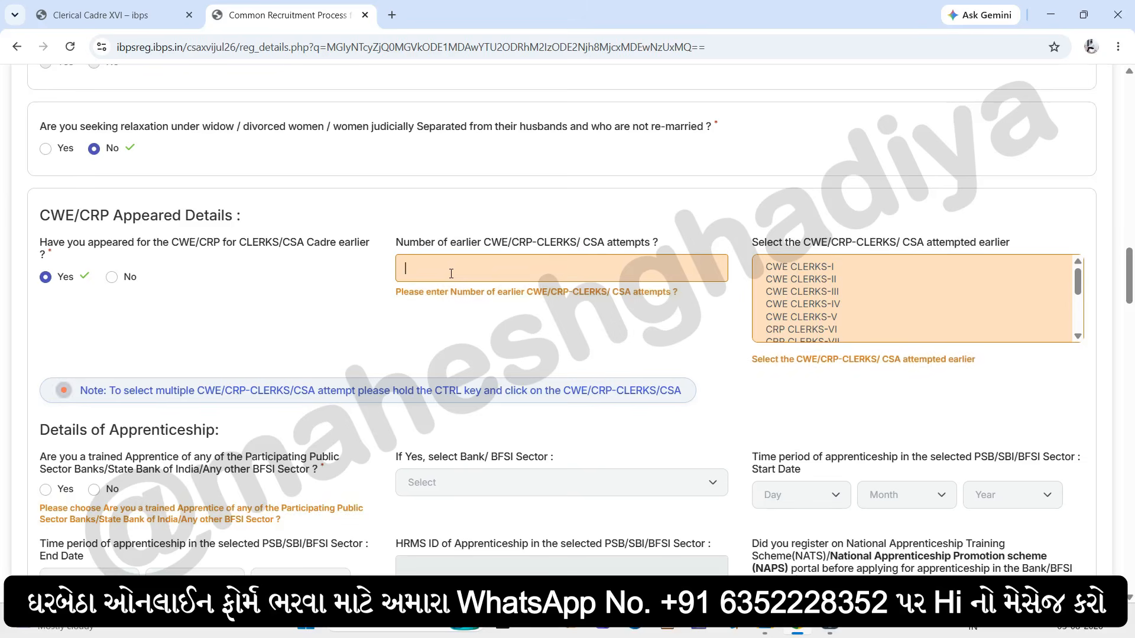
scroll(817, 293, "down", 3)
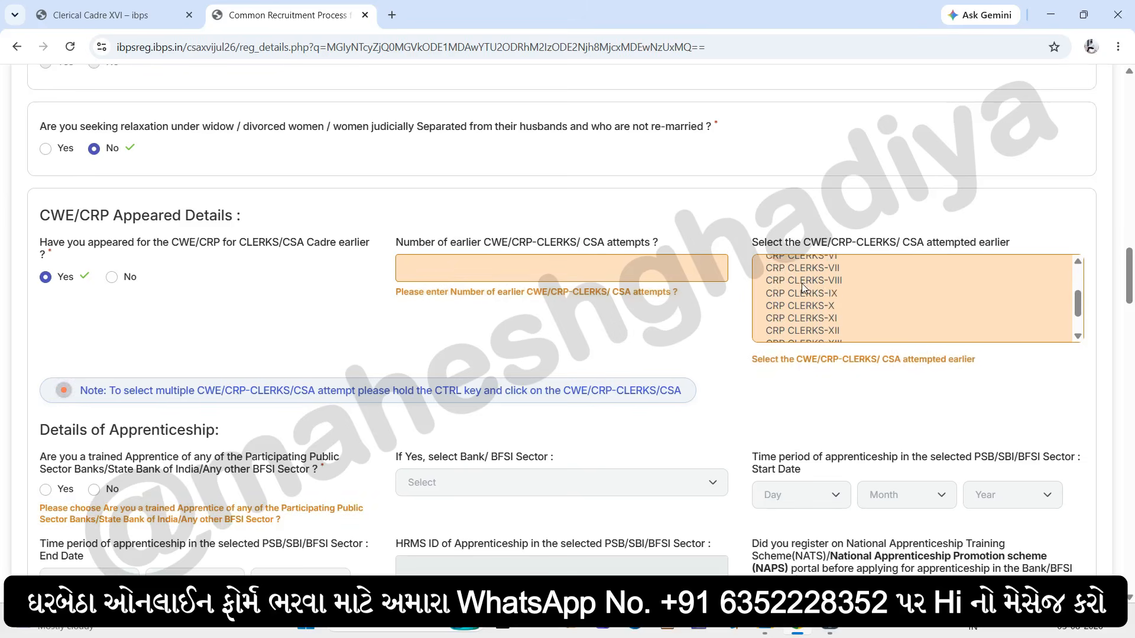
scroll(785, 310, "up", 3)
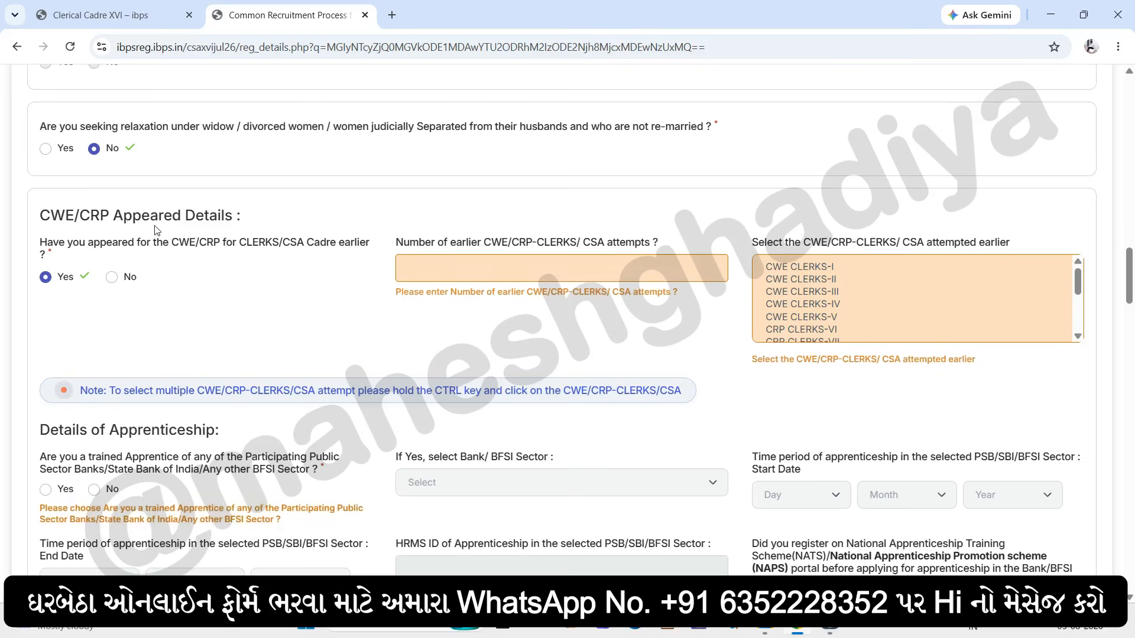
left_click(118, 285)
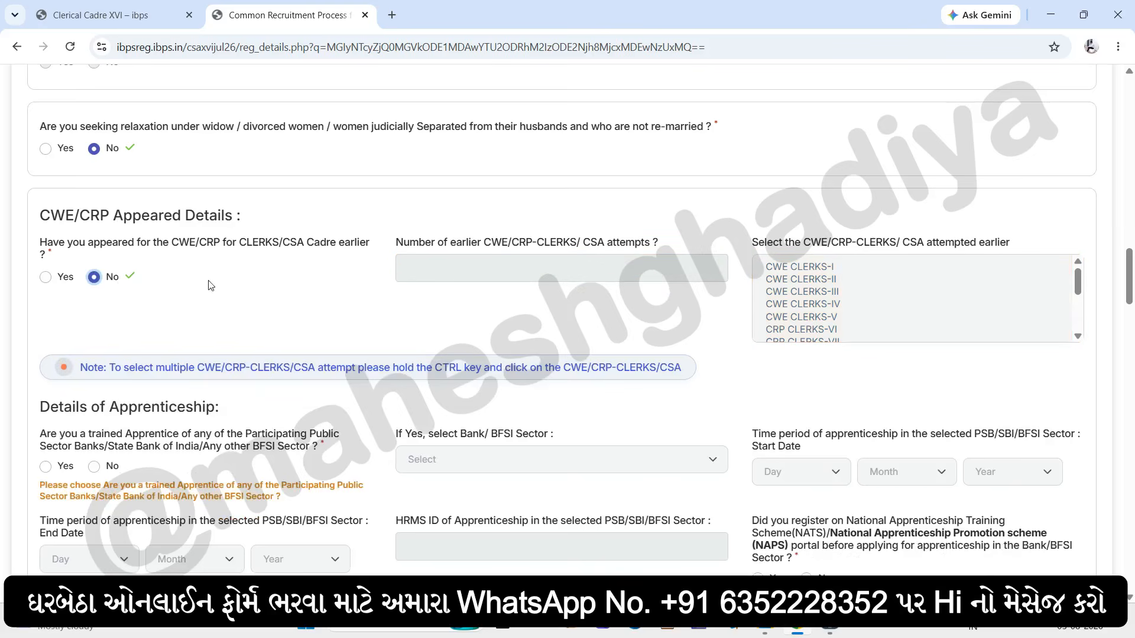
Answer Yes to being a trained Apprentice and examine the bank/BFSI sector, start date, end date, HRMS ID and NATS/NAPS enrollment fields
scroll(206, 266, "down", 2)
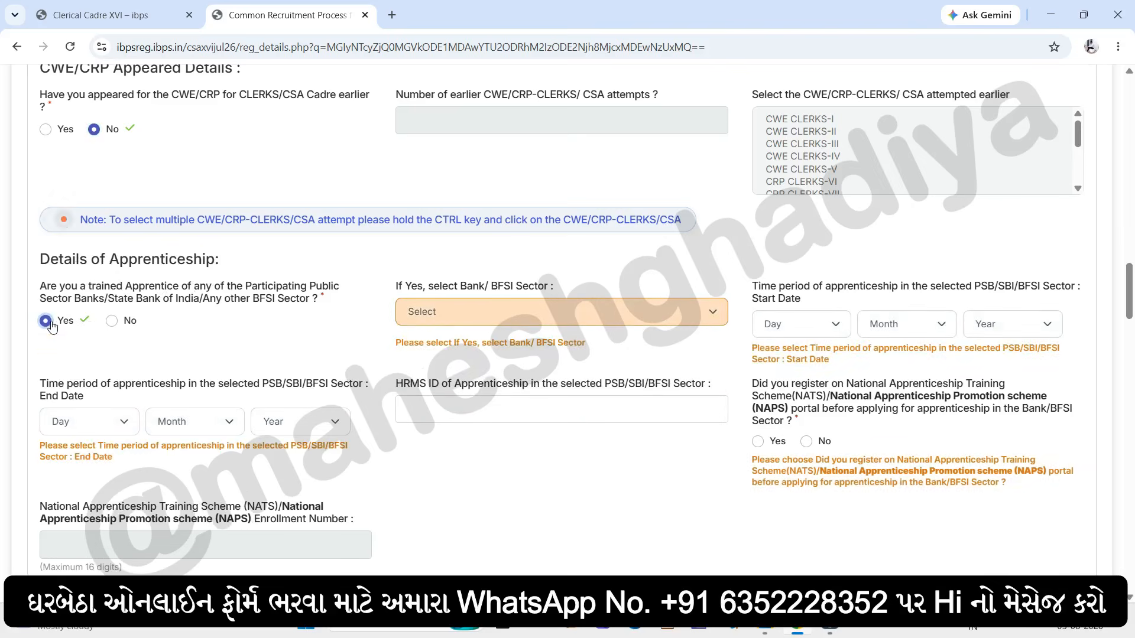
left_click(505, 312)
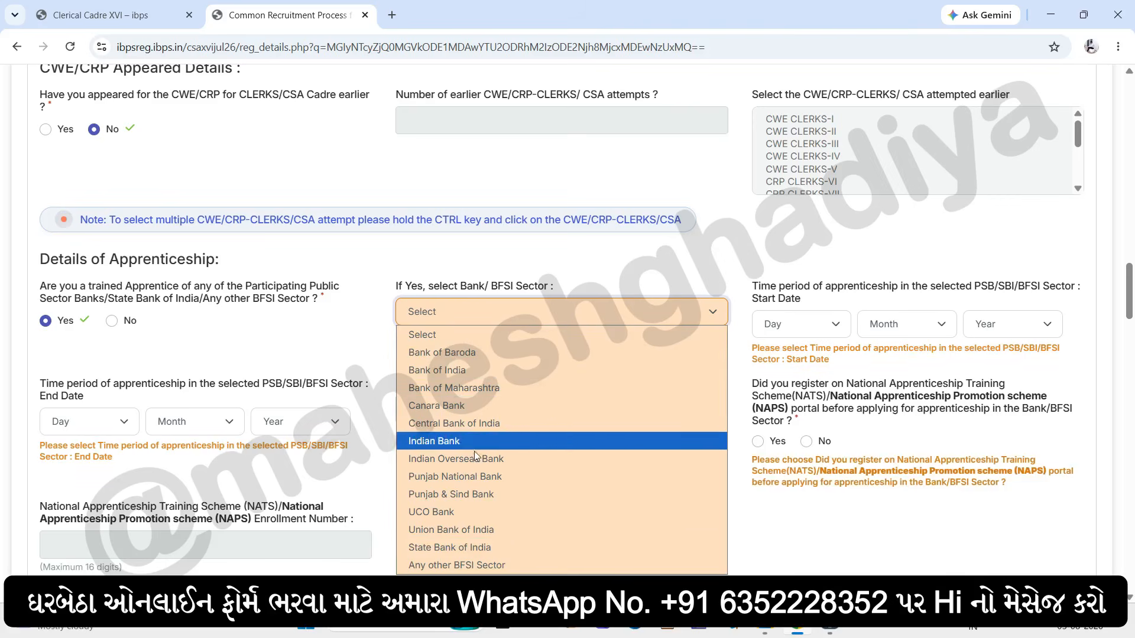
left_click(797, 324)
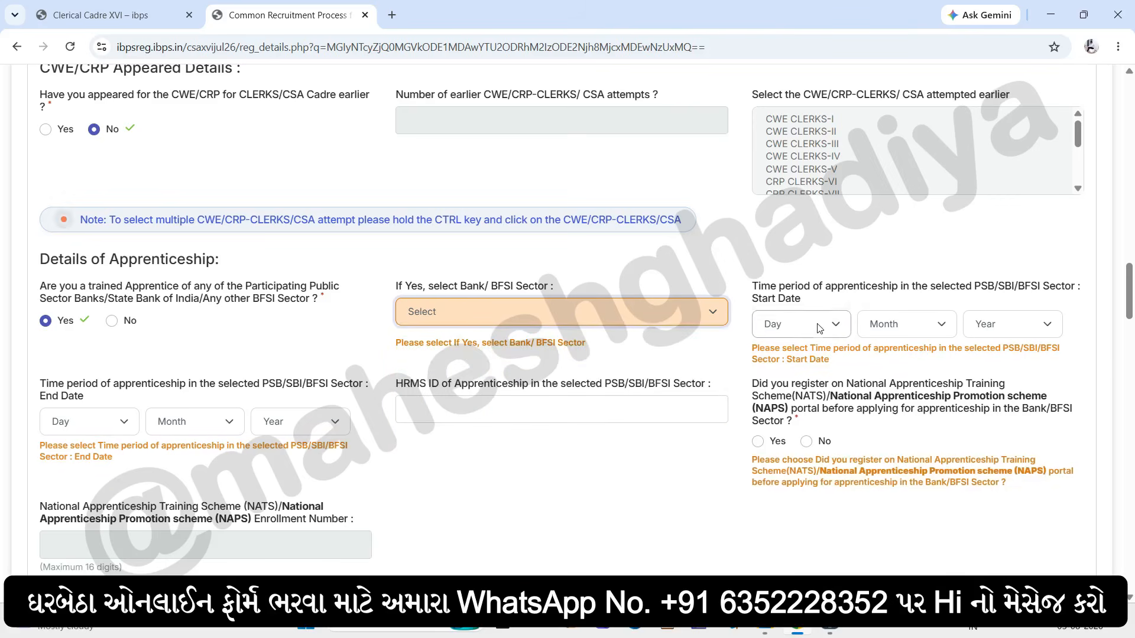
left_click(905, 324)
left_click(998, 327)
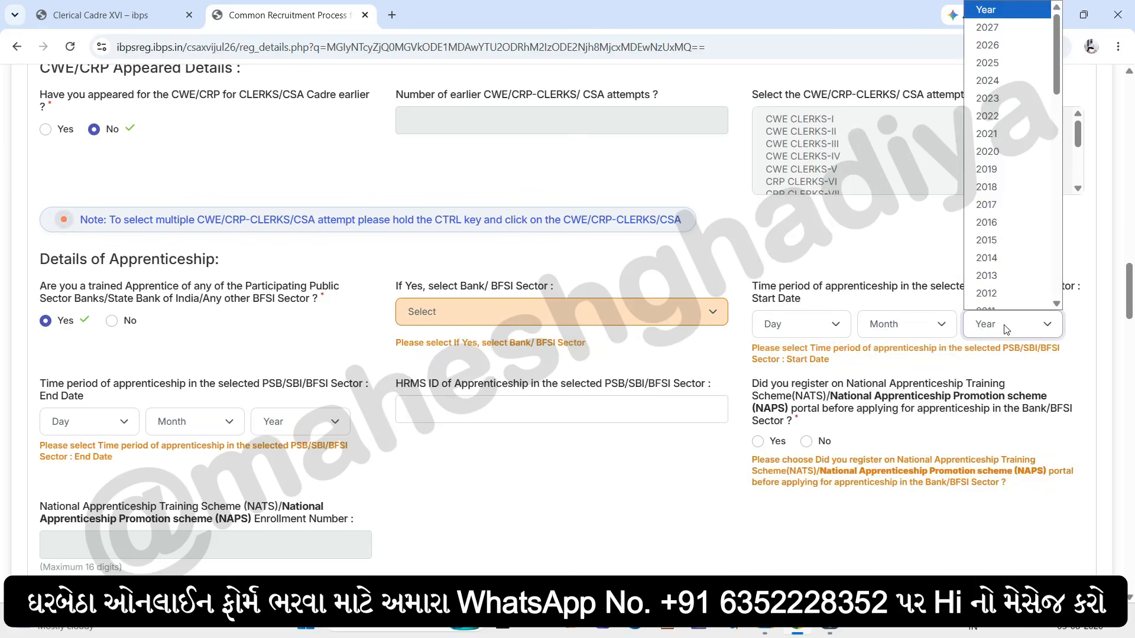
left_click(88, 422)
left_click(195, 421)
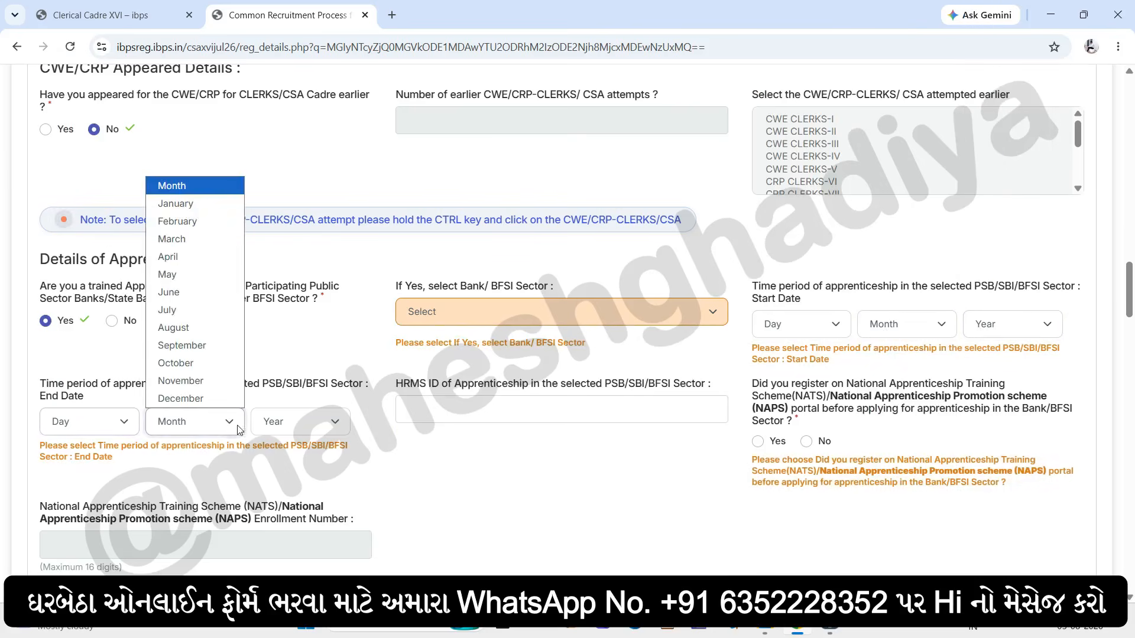
left_click(289, 425)
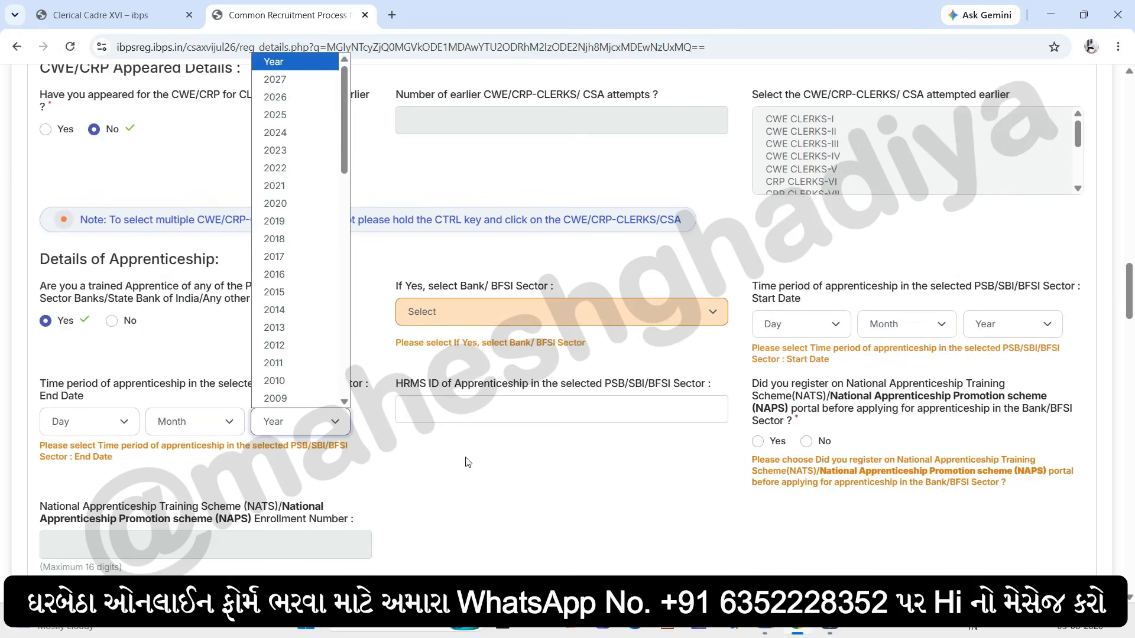
left_click(468, 474)
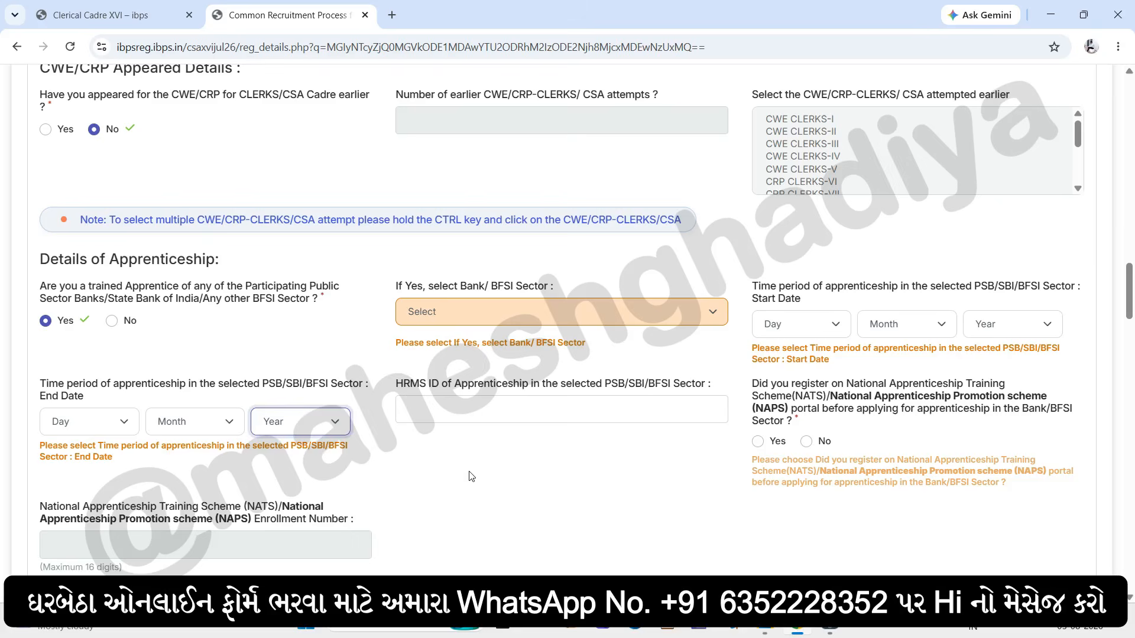
left_click(425, 409)
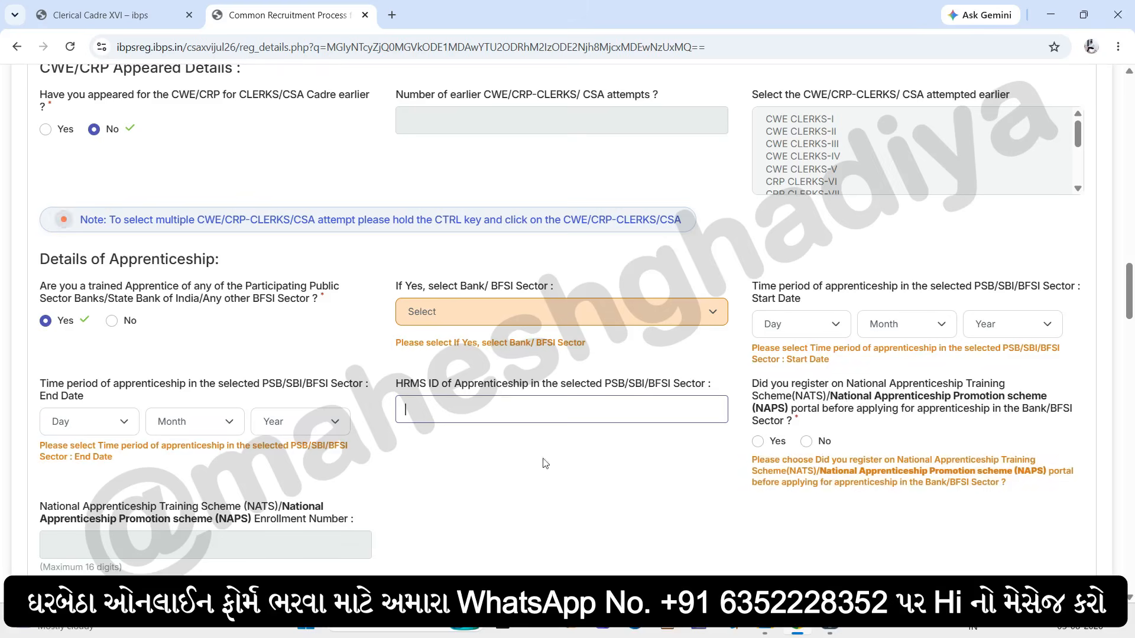
left_click(54, 546)
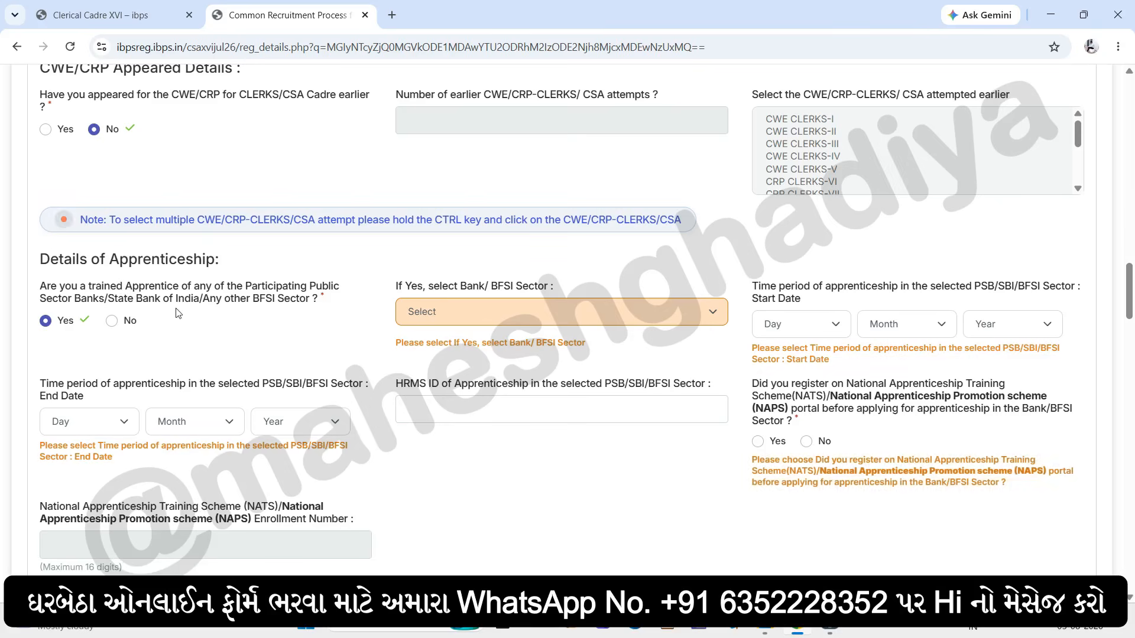
Answer No to being a trained Apprentice and set Nationality / Citizenship to Indian
left_click(113, 323)
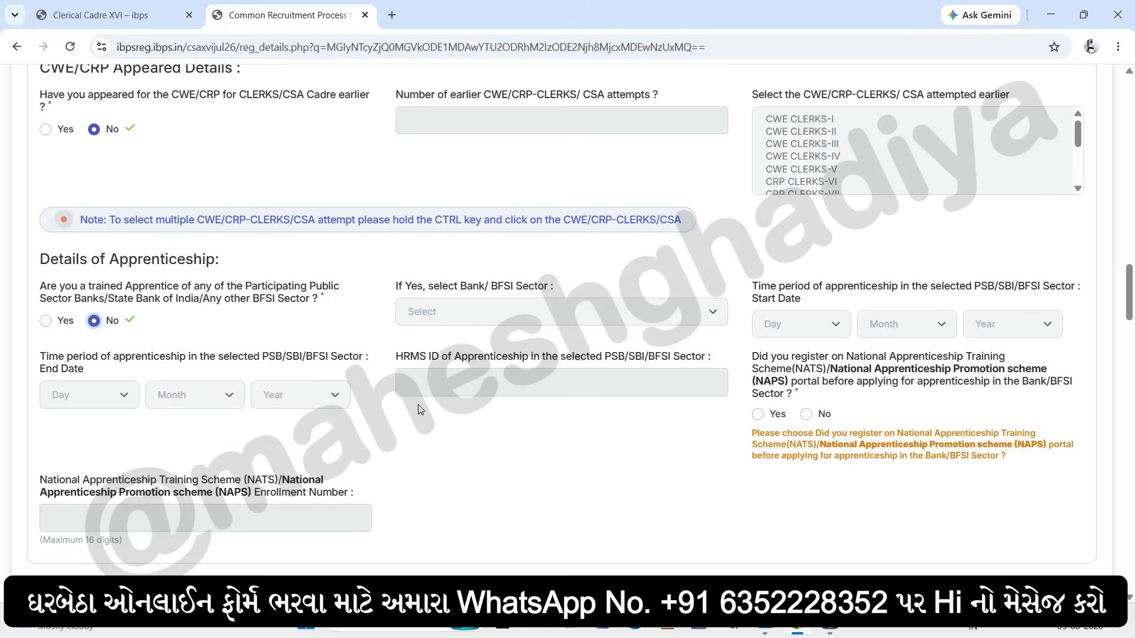
scroll(421, 410, "down", 6)
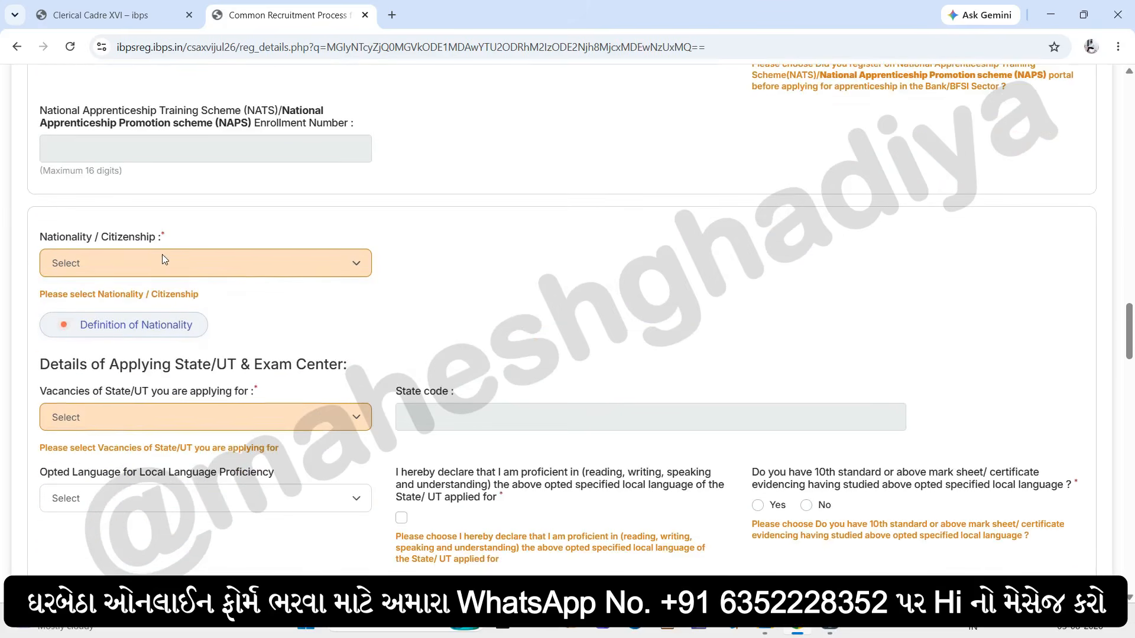
left_click(163, 260)
left_click(130, 304)
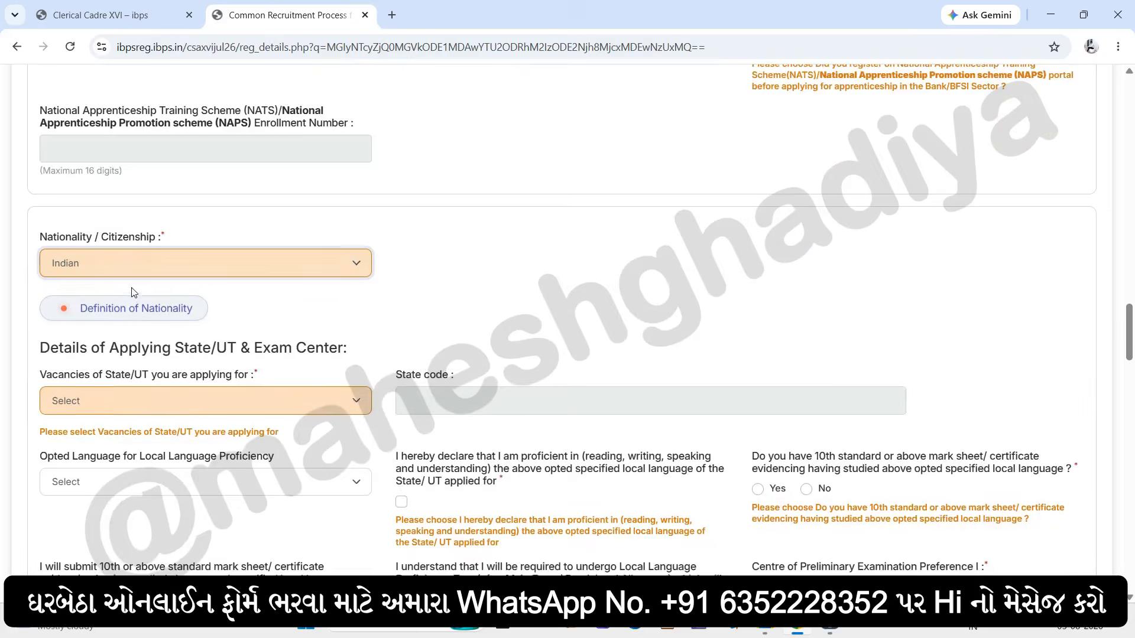
Choose Gujarat as the State/UT for vacancies, declare local language proficiency, and answer Yes to having a 10th standard mark sheet as evidence
left_click(175, 392)
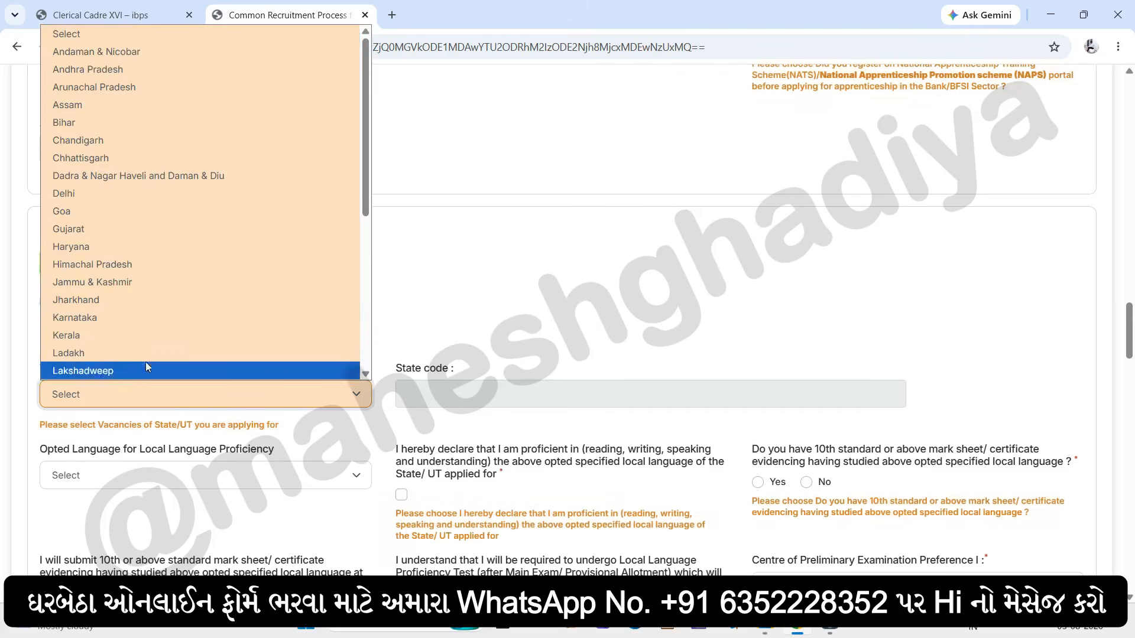
key("Escape")
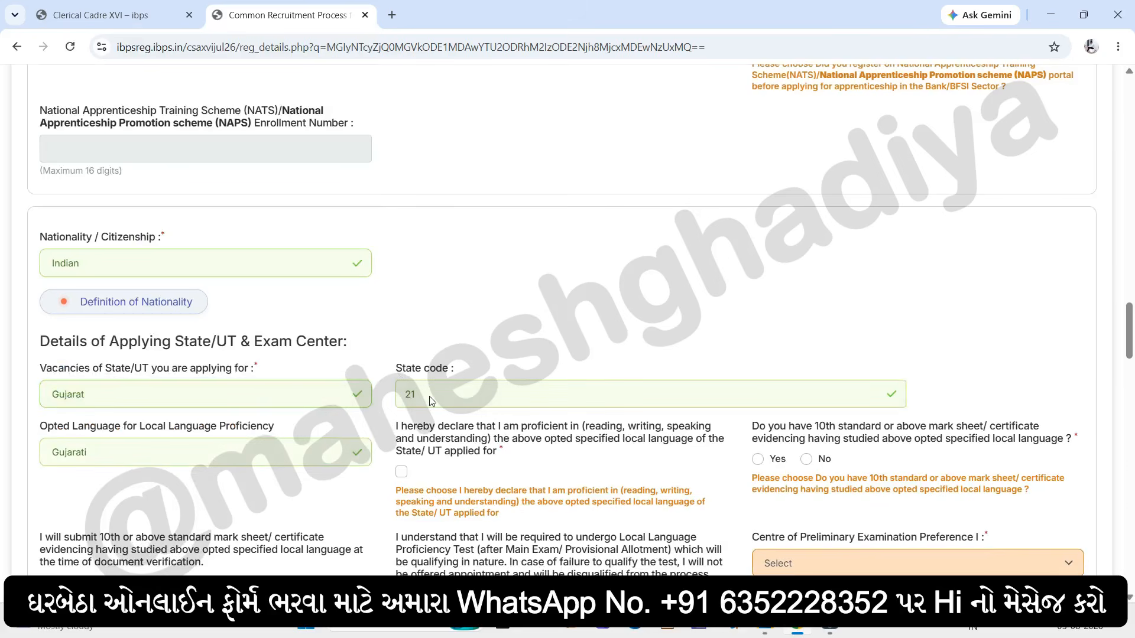
scroll(429, 396, "down", 2)
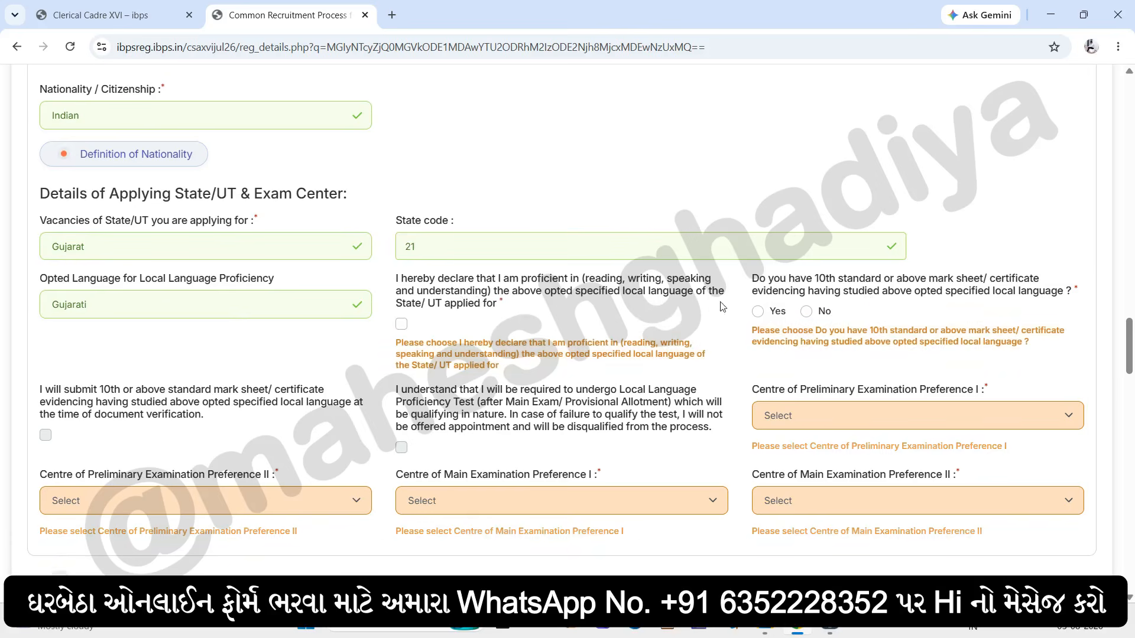
left_click(403, 326)
left_click(758, 312)
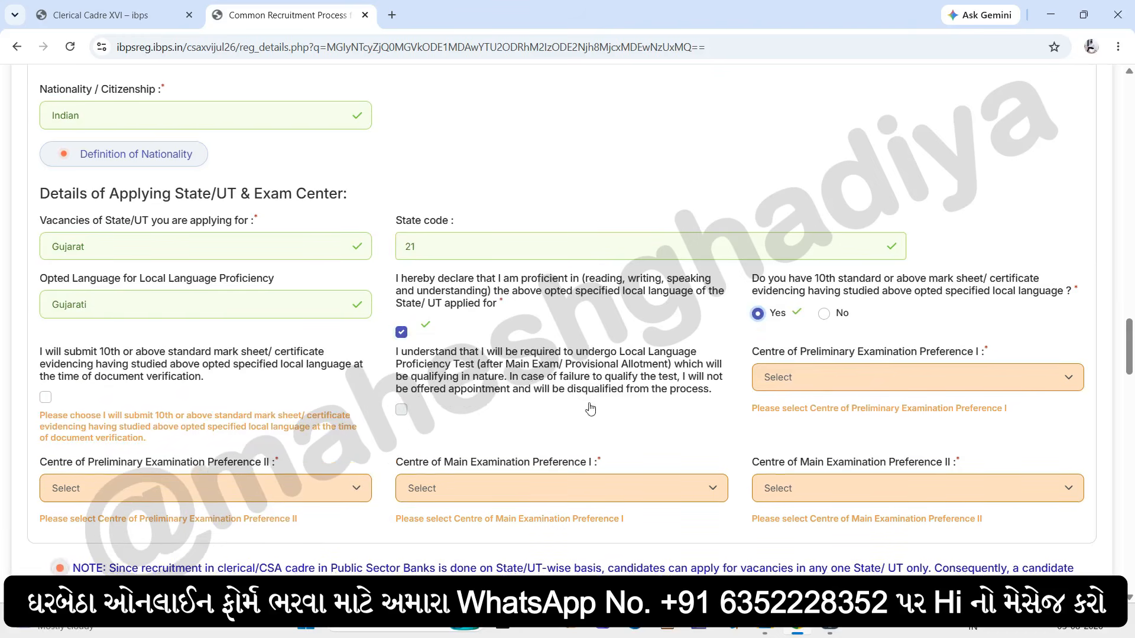
Set the Preliminary Examination centres to Anand/Vadodara as Preference I and Rajkot as Preference II
left_click(849, 377)
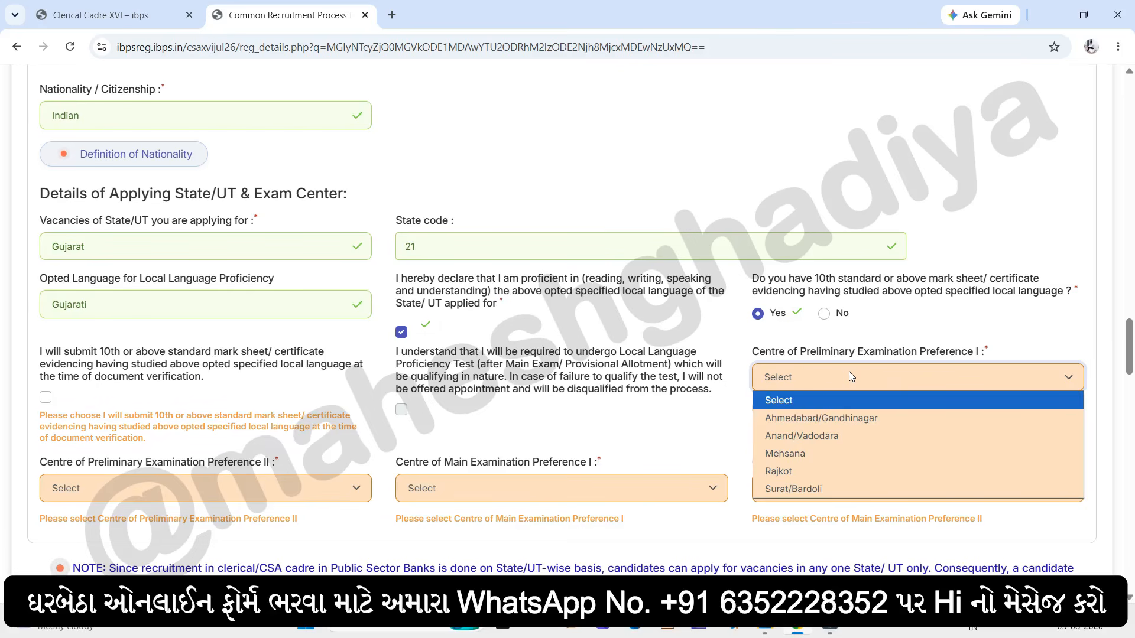
left_click(818, 437)
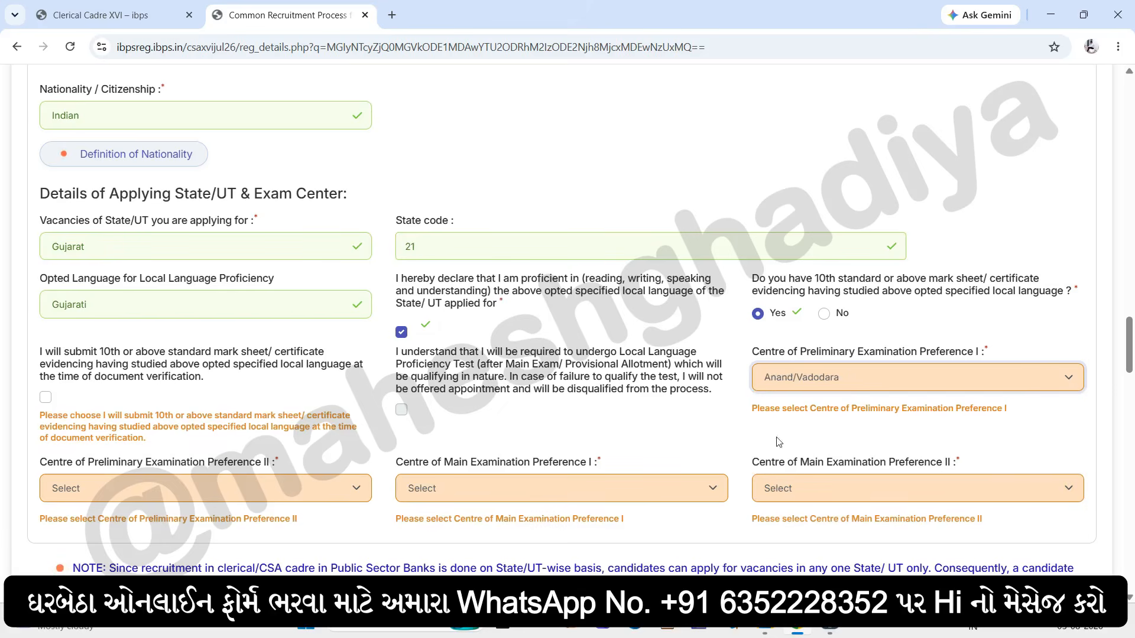
left_click(151, 490)
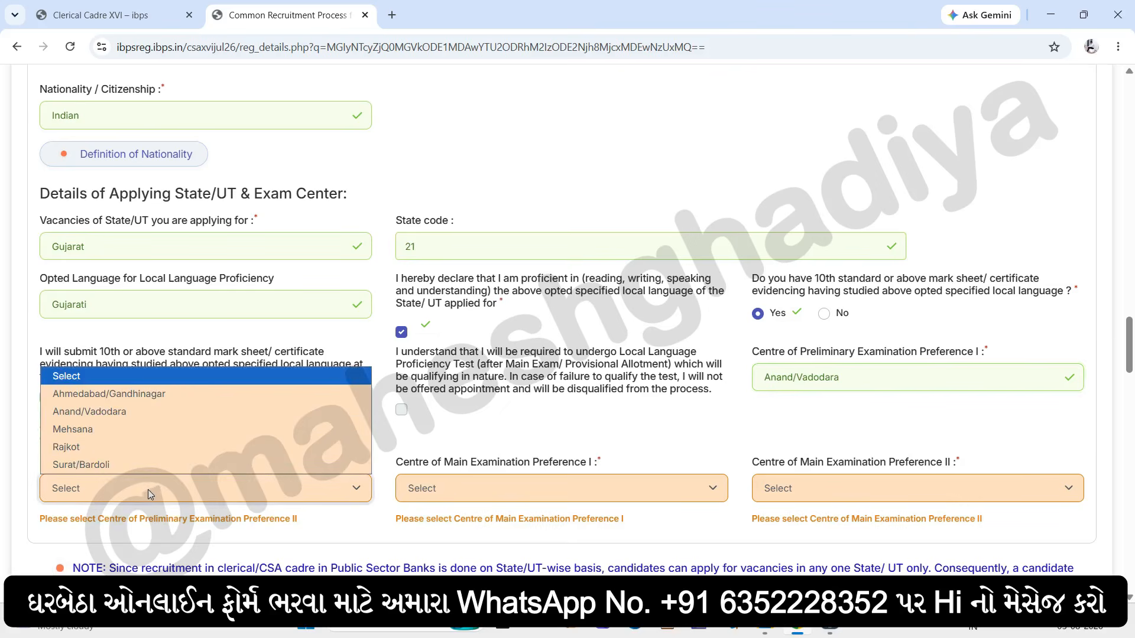
left_click(105, 447)
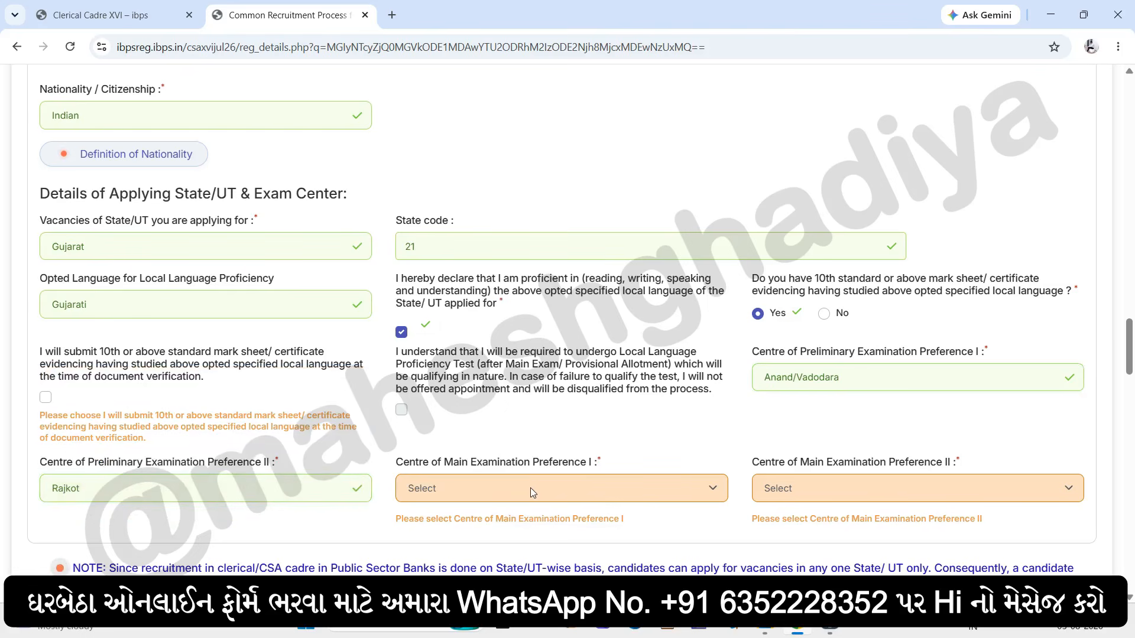
Set the Main Examination centres to Ahmedabad/Gandhinagar as Preference I and Rajkot as Preference II
left_click(498, 490)
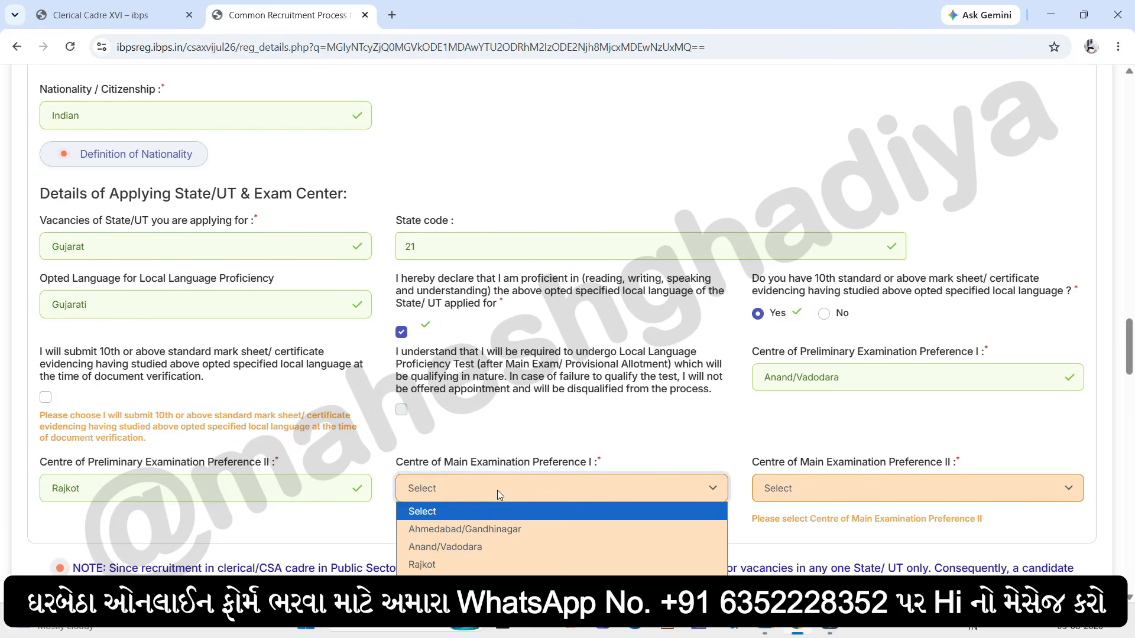
left_click(479, 529)
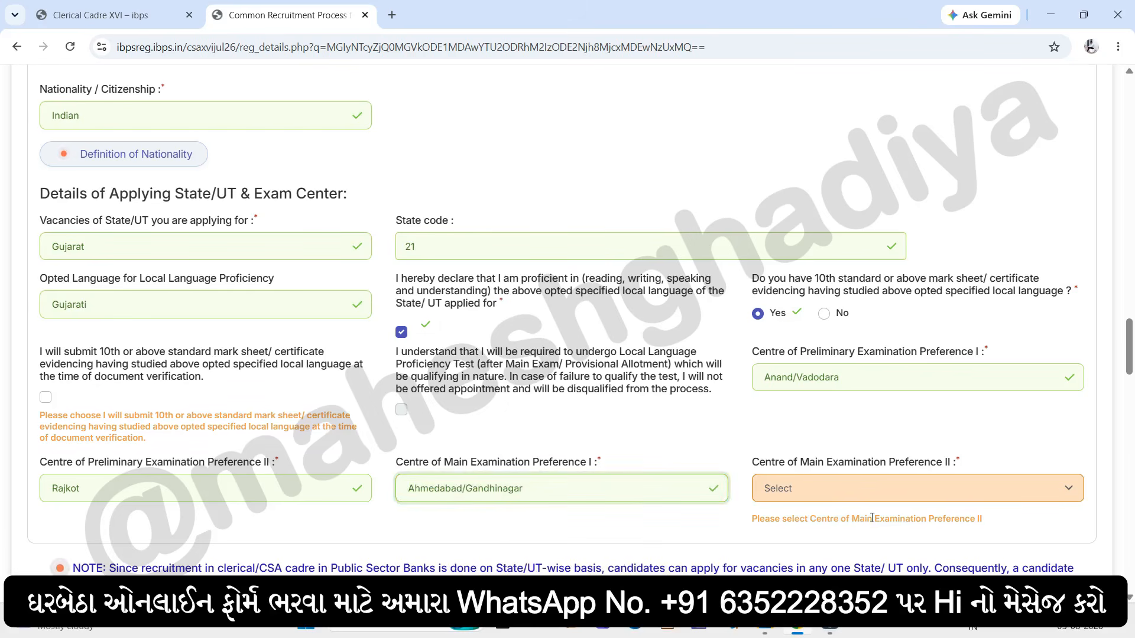
left_click(830, 498)
left_click(814, 561)
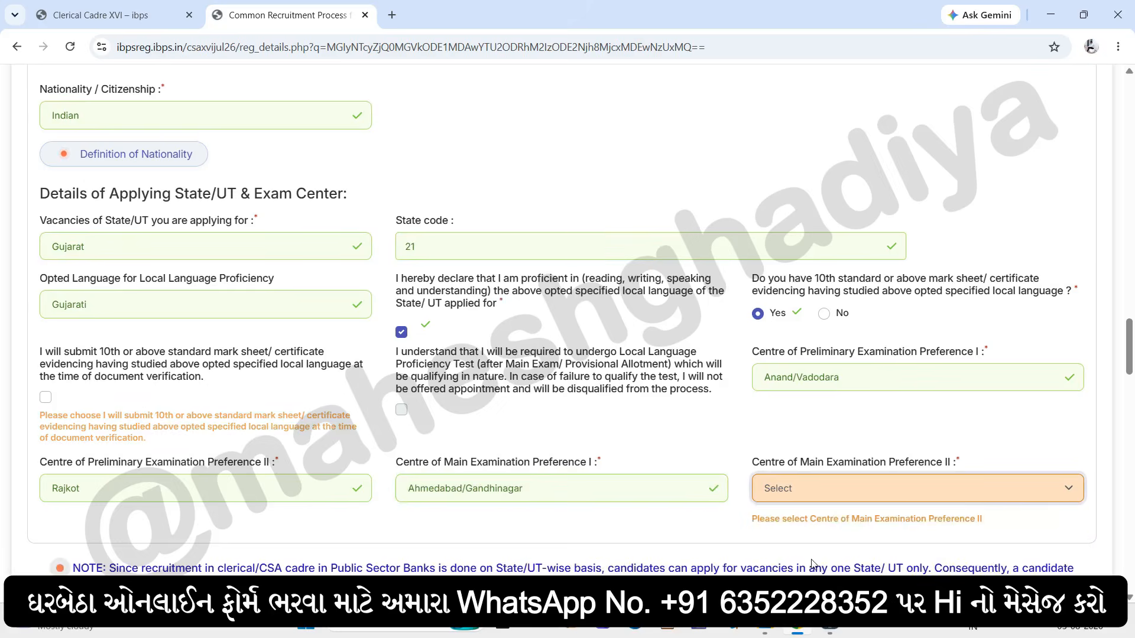
Choose English and Gujarati as the Medium of Examination
scroll(367, 258, "down", 6)
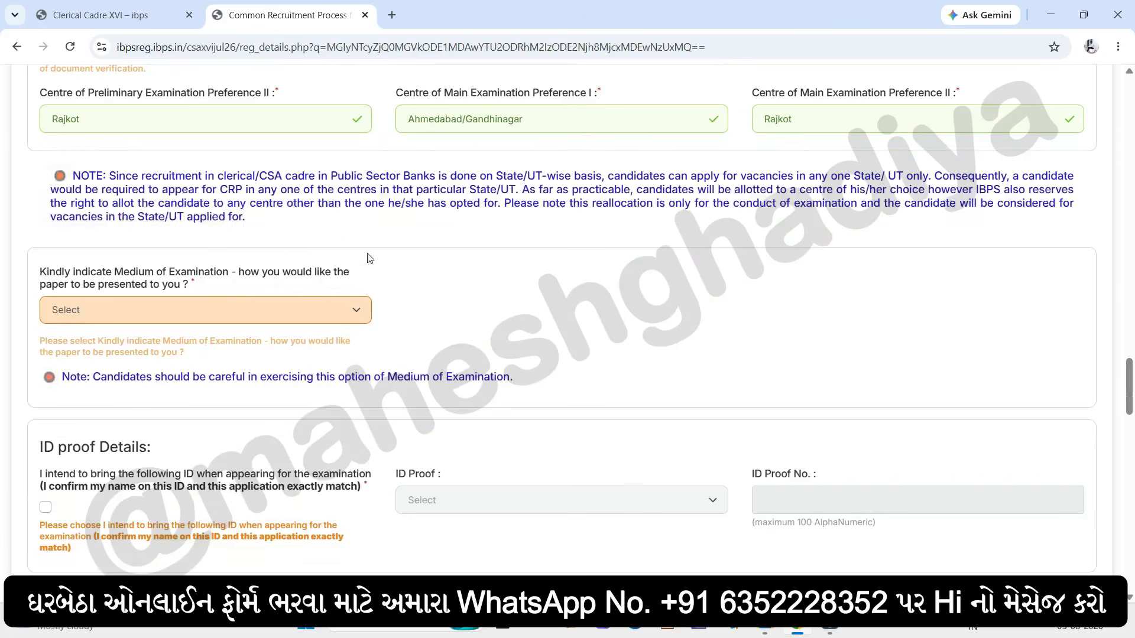
left_click(175, 314)
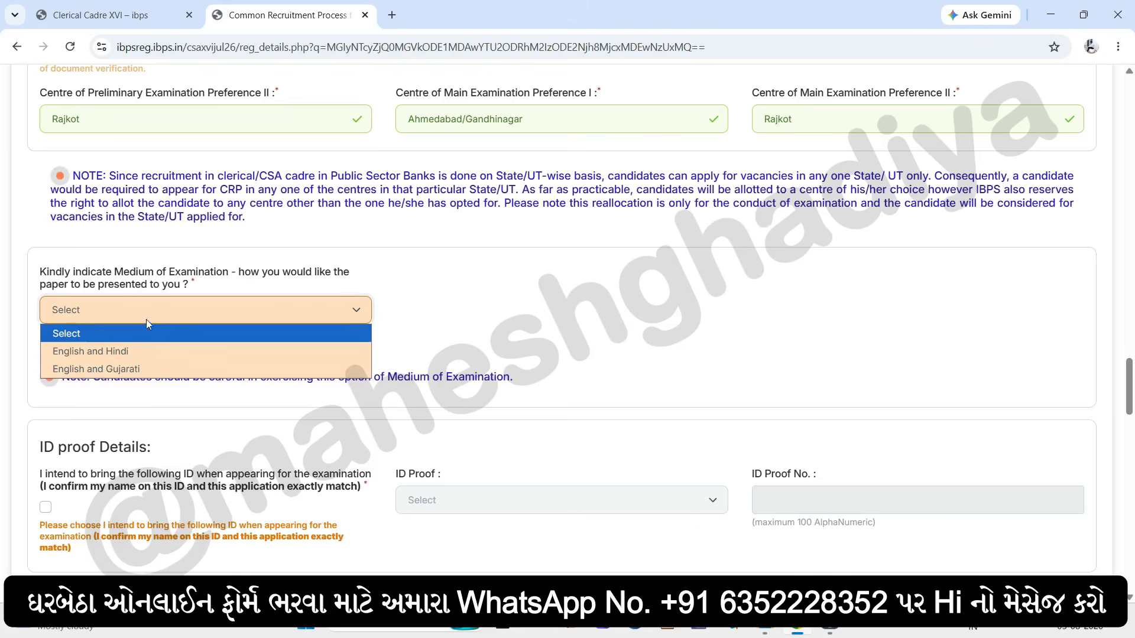
left_click(152, 374)
Confirm bringing a matching ID to the examination, choose Aadhaar Card as the ID Proof, and go to the ID Proof No. field
scroll(436, 338, "down", 3)
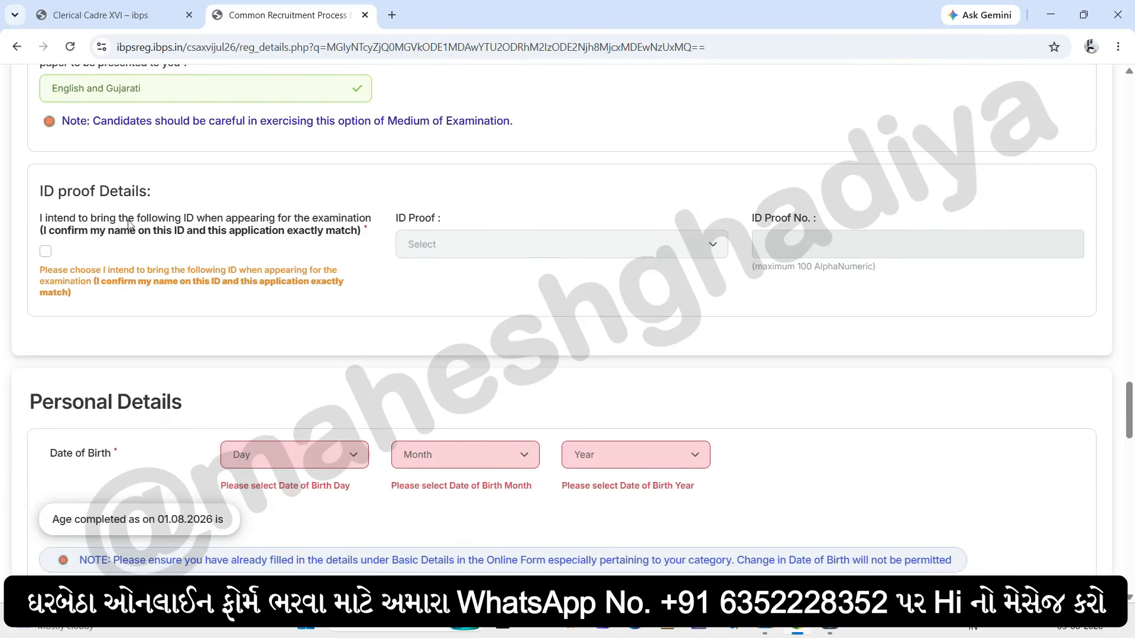
left_click(46, 252)
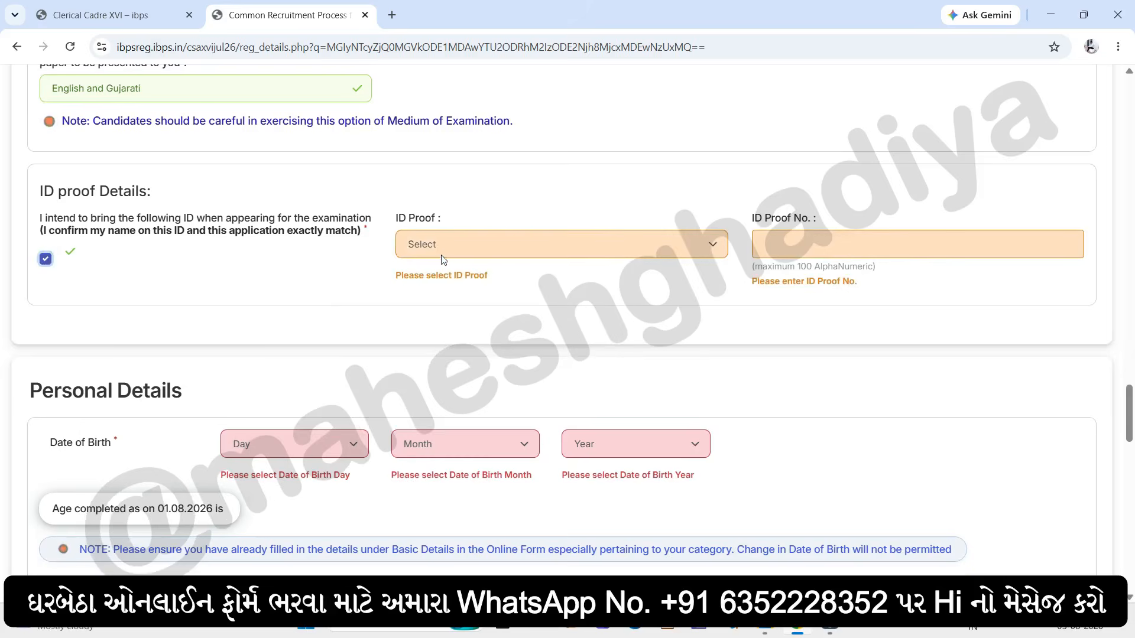
left_click(459, 242)
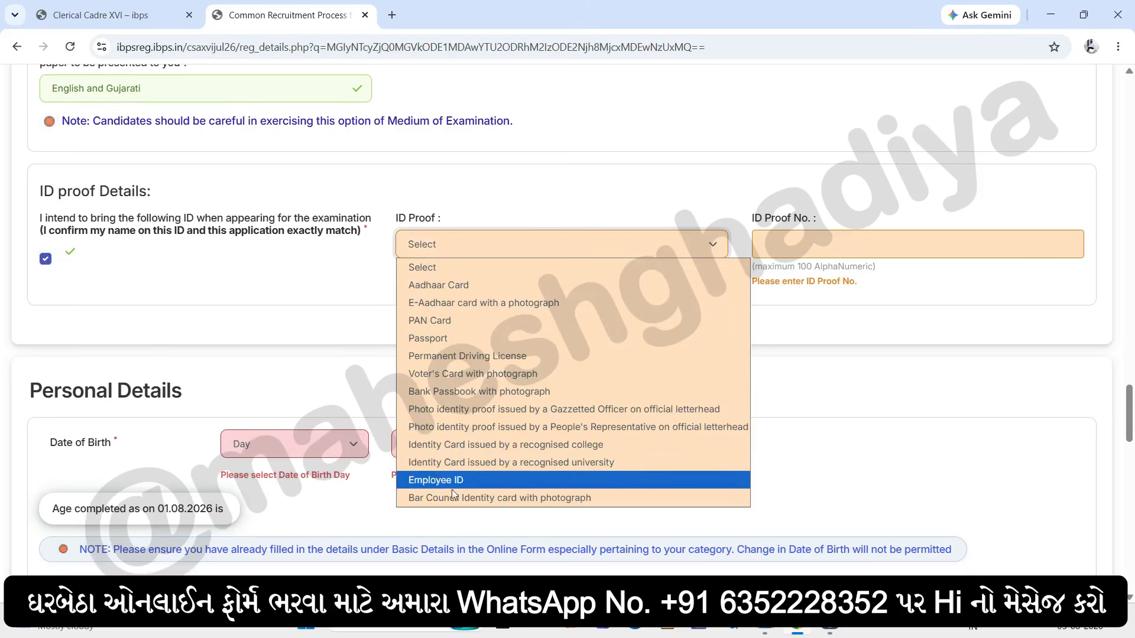
left_click(438, 285)
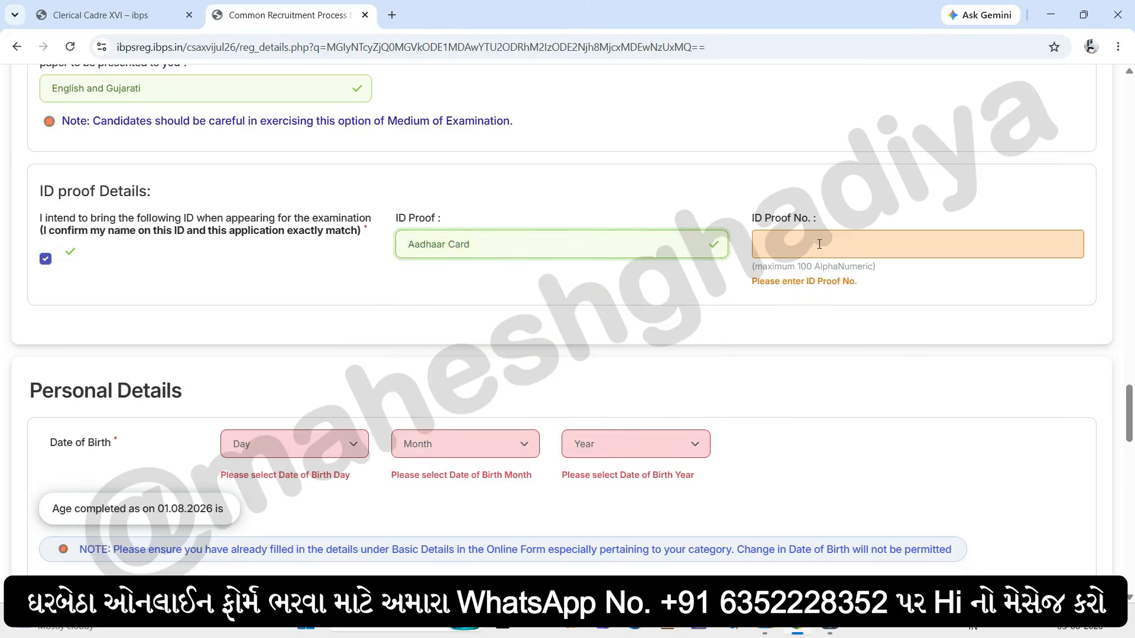
left_click(840, 245)
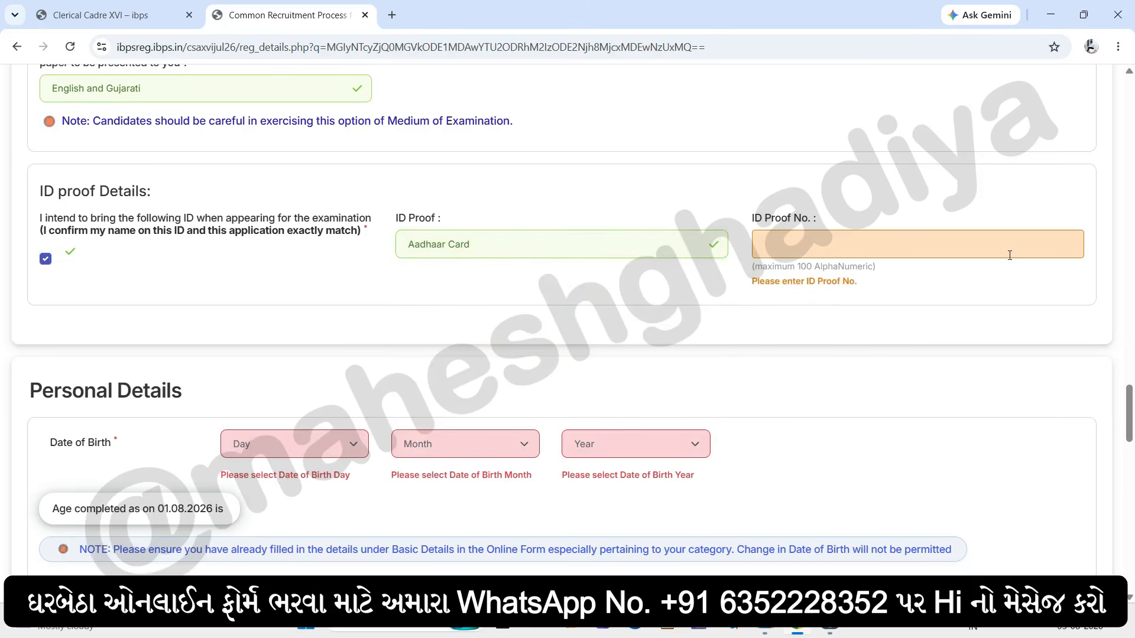
Look over the Date of Birth day, month and year options and the Gender and Marital Status choices in Personal Details
scroll(856, 320, "down", 3)
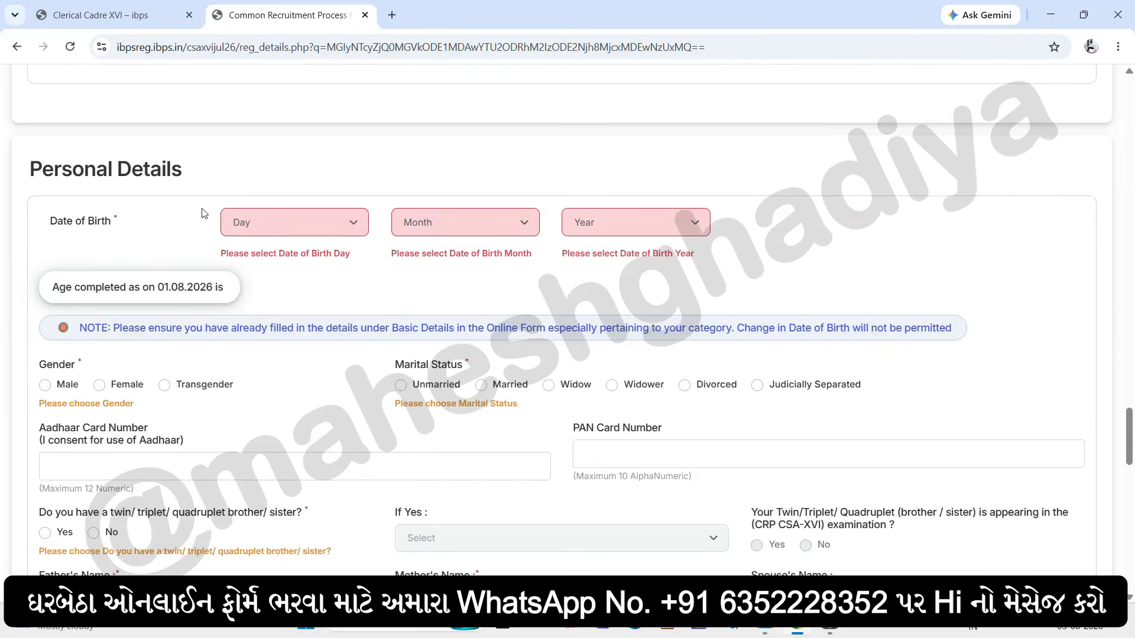
left_click(266, 223)
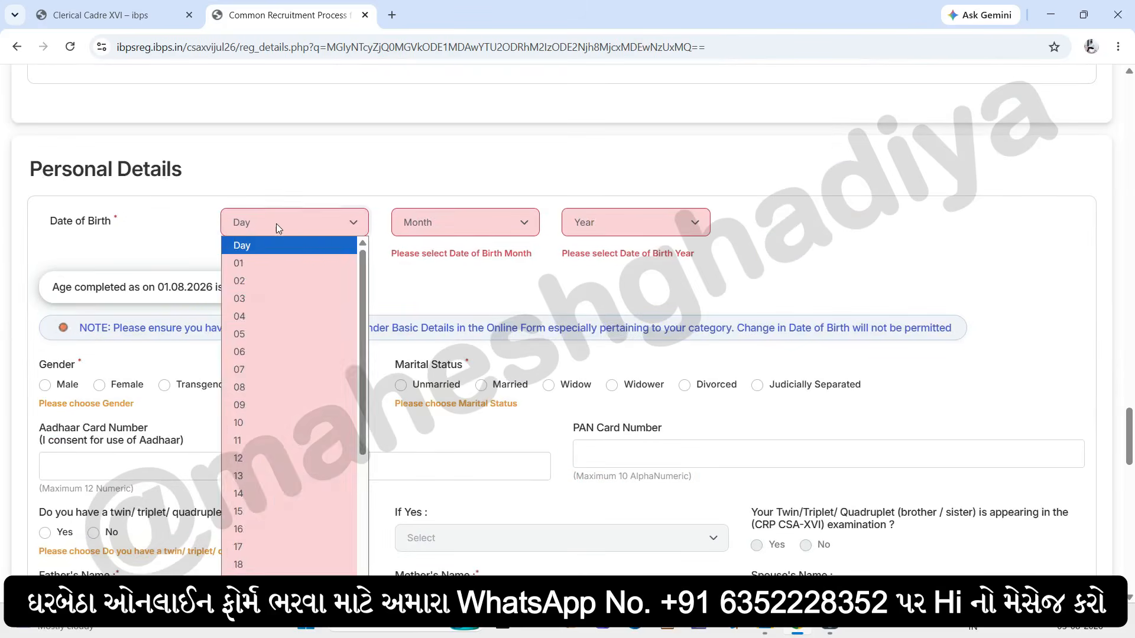
left_click(434, 229)
left_click(621, 225)
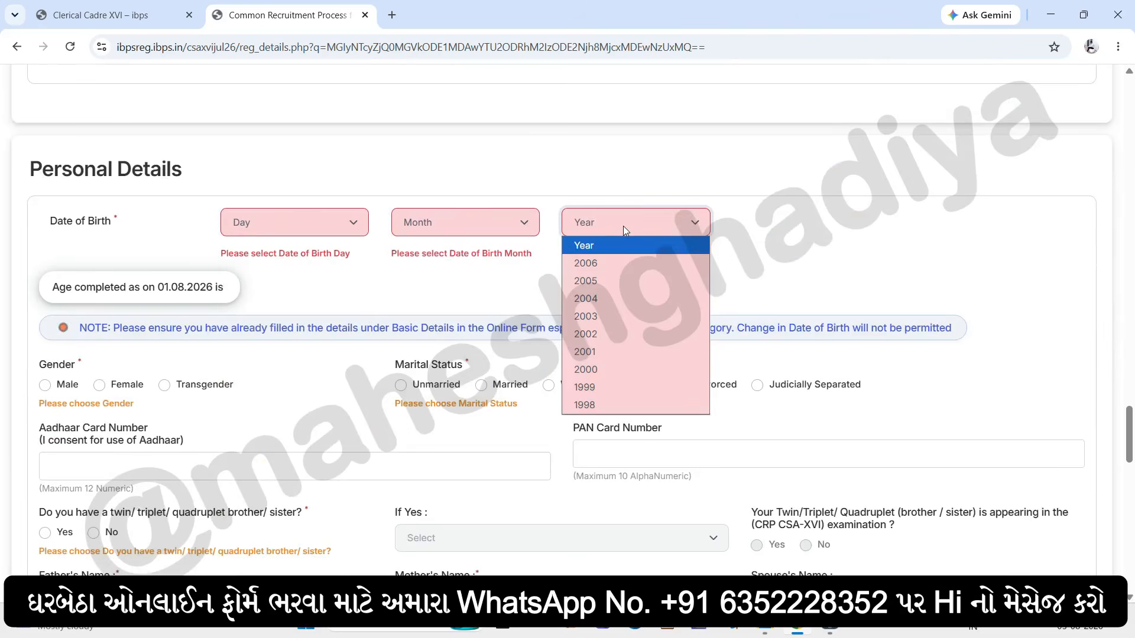
left_click(41, 371)
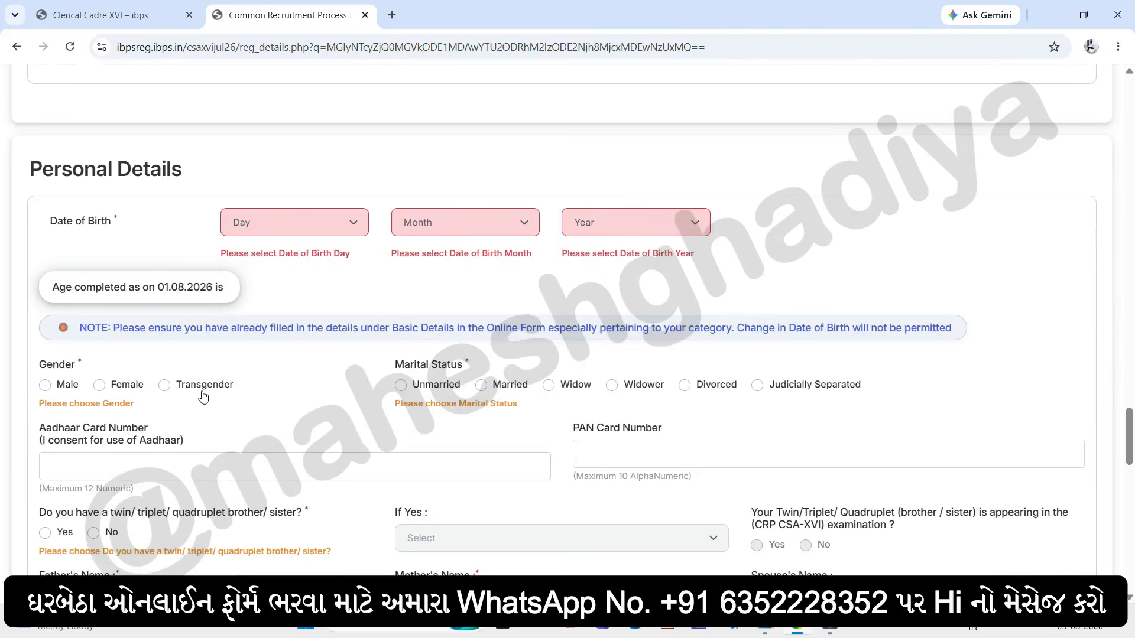
scroll(384, 393, "down", 1)
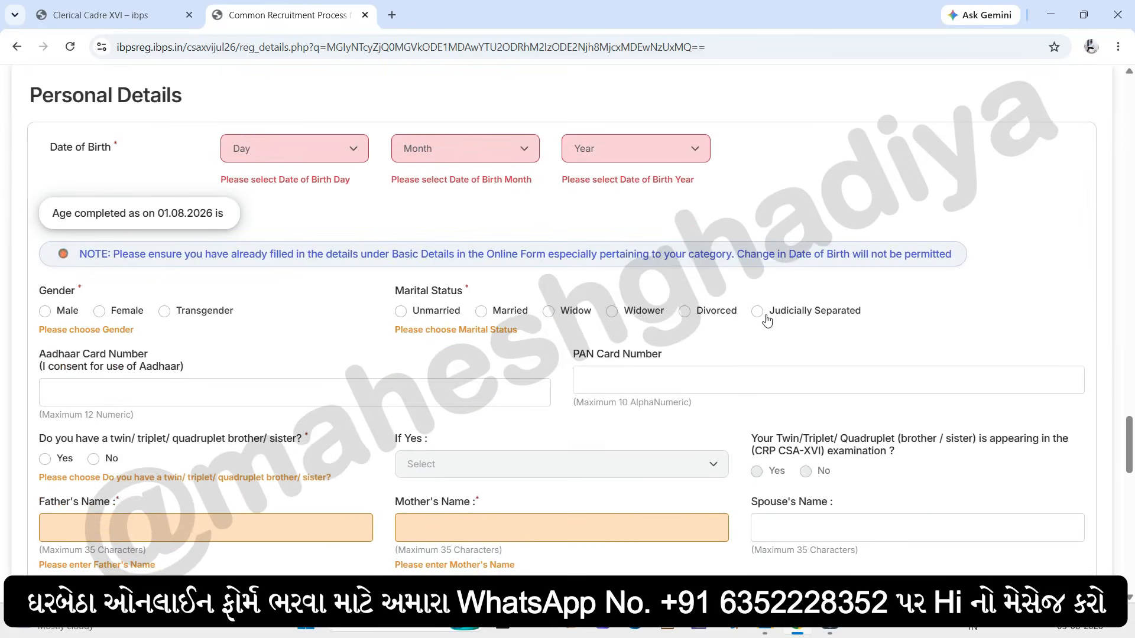
Go through the Aadhaar and PAN Card Number fields and answer No to having a twin, triplet or quadruplet sibling
scroll(450, 281, "down", 1)
scroll(451, 280, "down", 1)
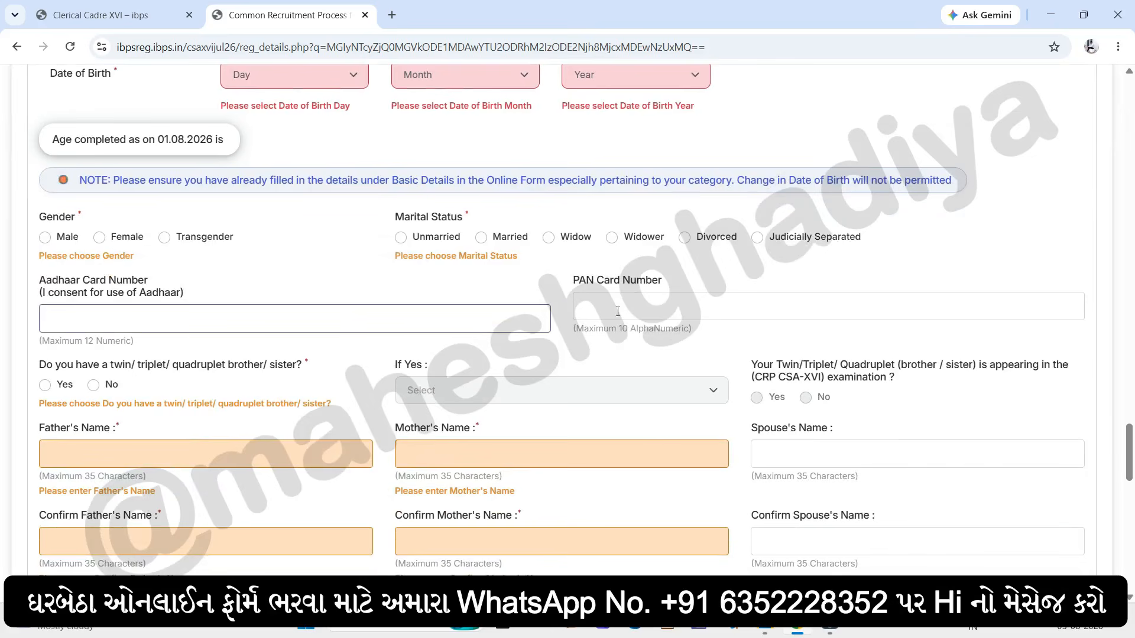
left_click(727, 301)
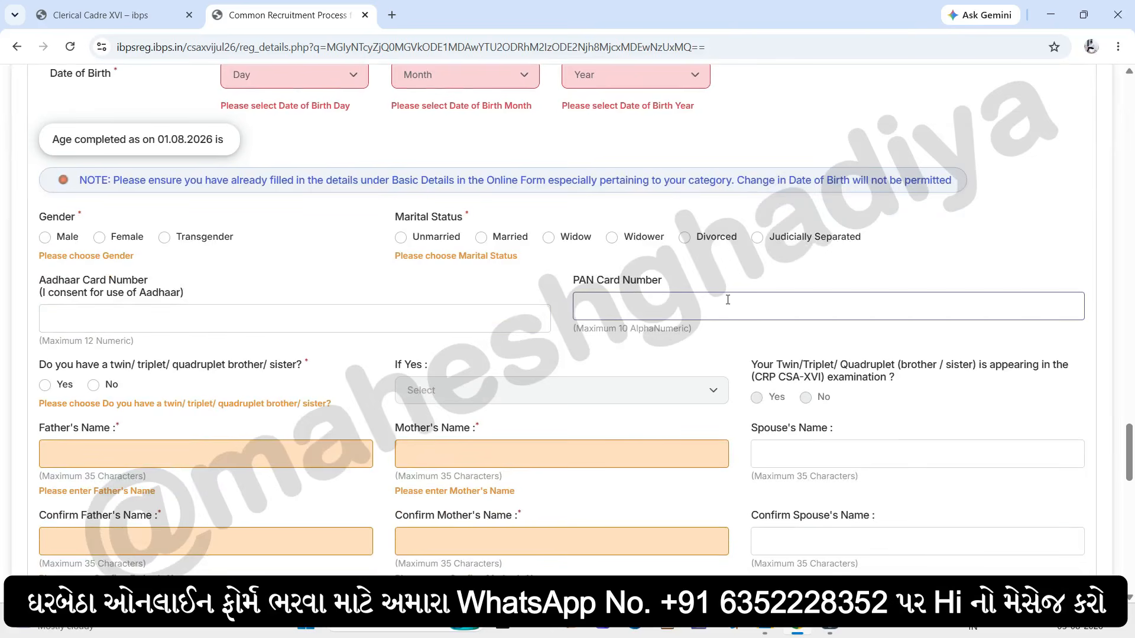
scroll(65, 303, "down", 1)
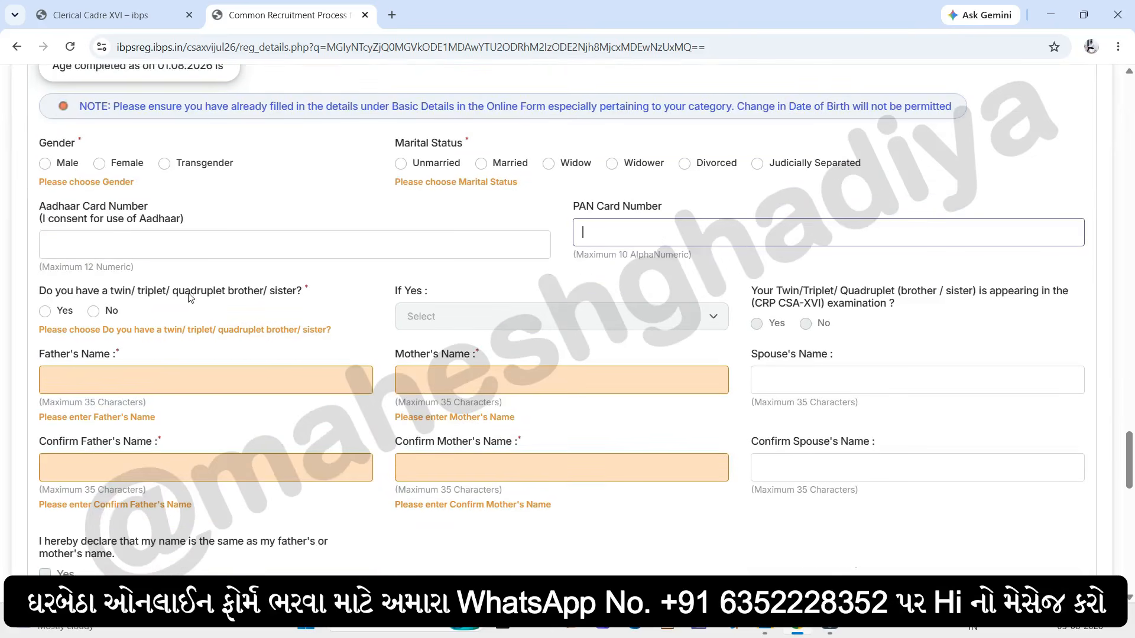
left_click(47, 315)
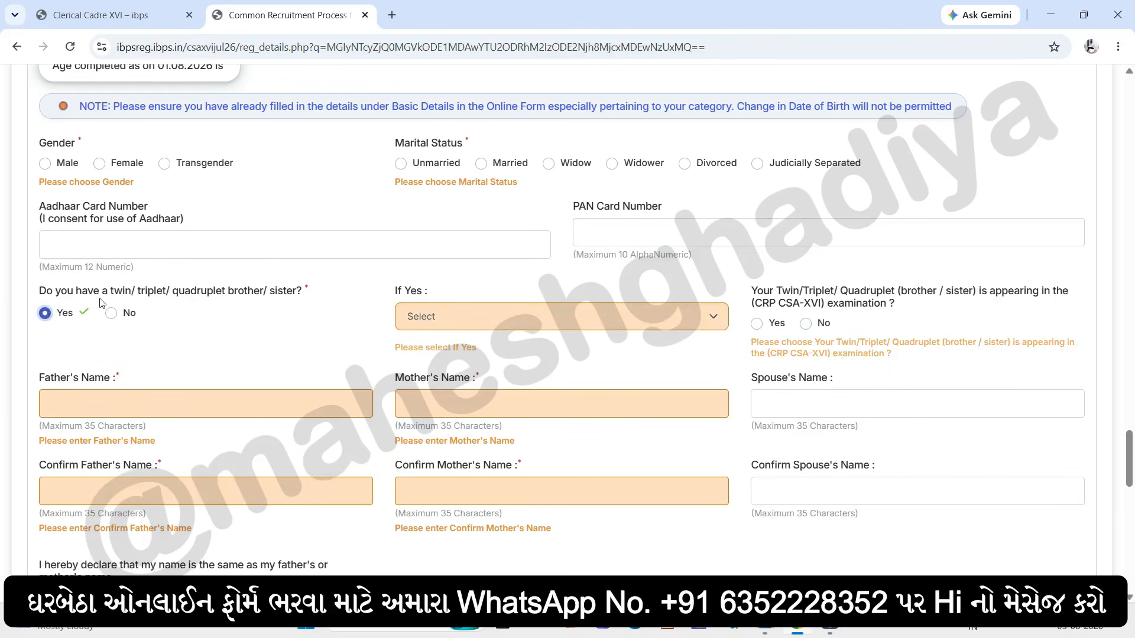
left_click(115, 318)
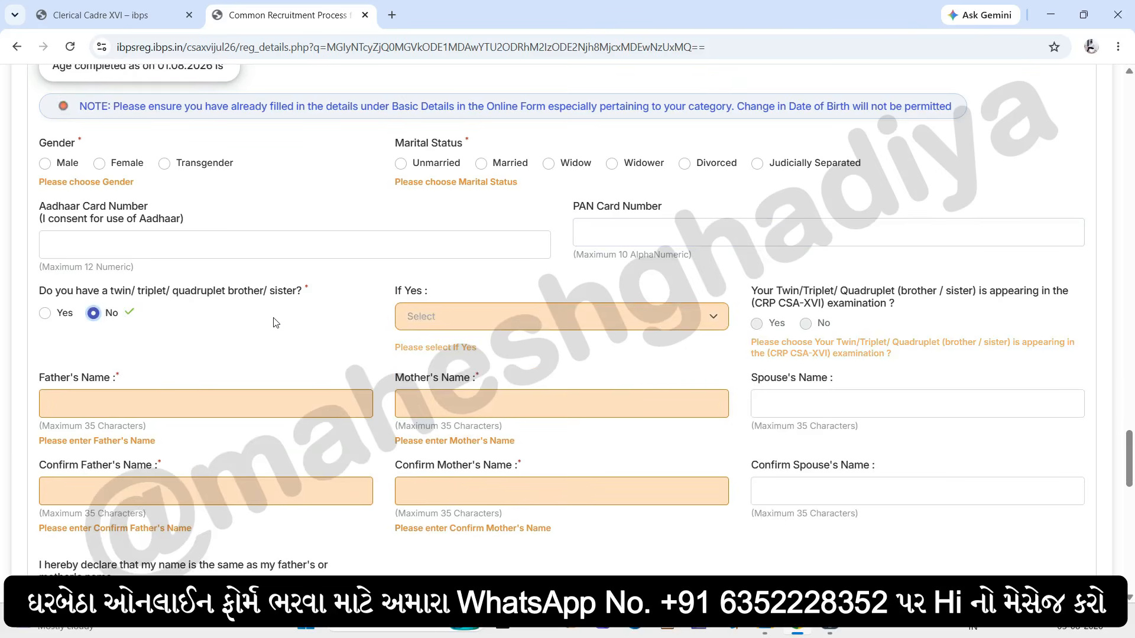
Look over the Father's, Mother's and Spouse's Name fields and their matching confirmation fields in Personal Details
scroll(274, 322, "down", 1)
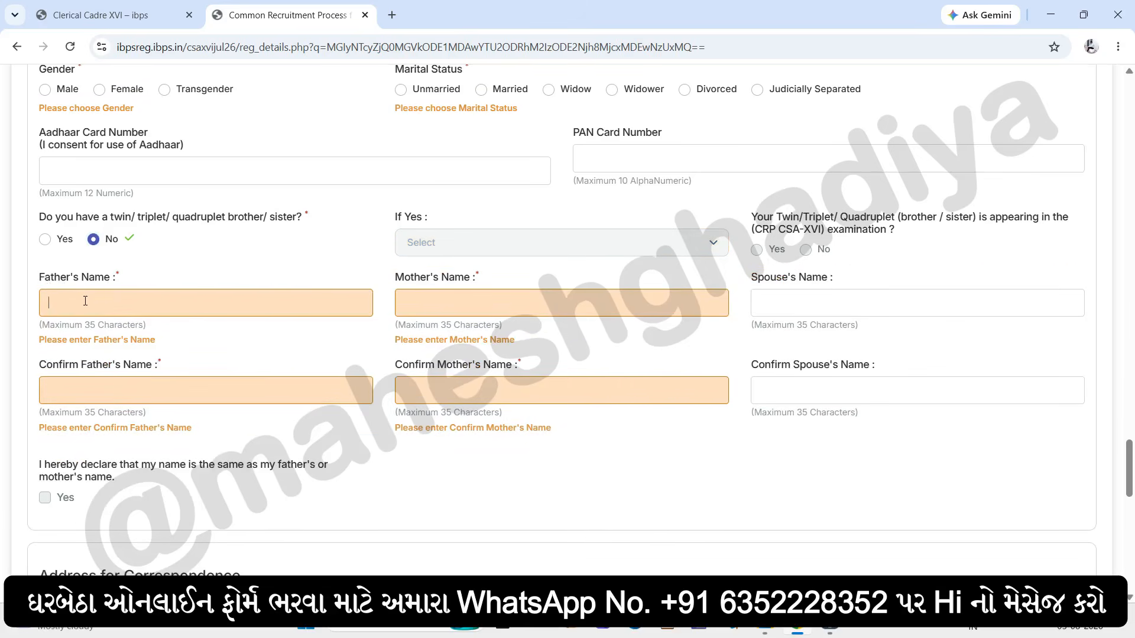
left_click(545, 310)
left_click(821, 295)
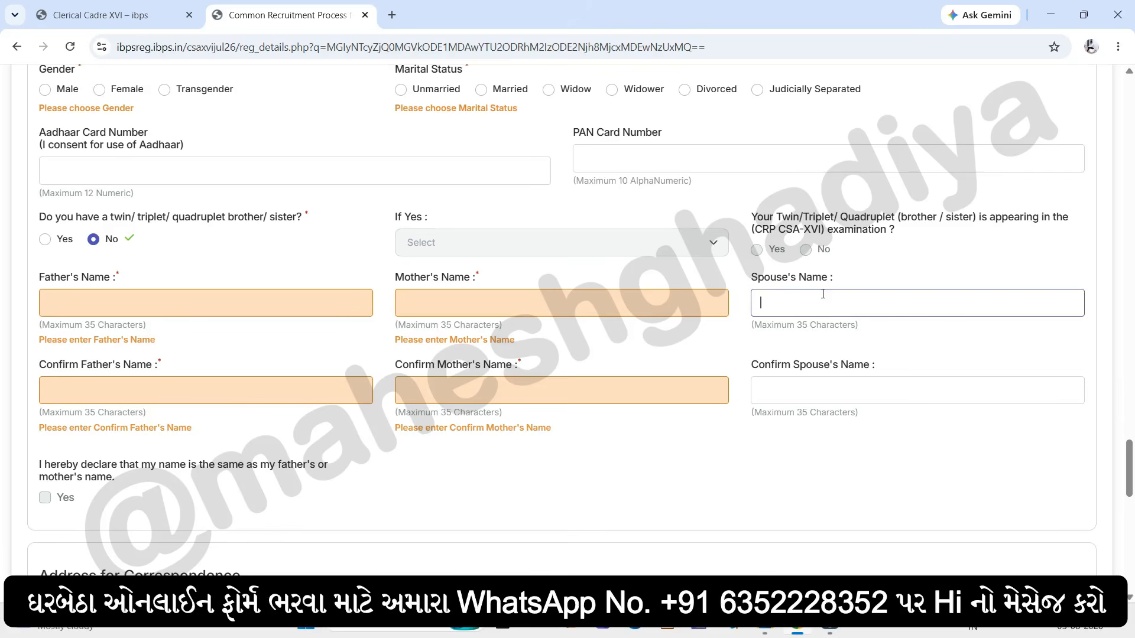
left_click(201, 354)
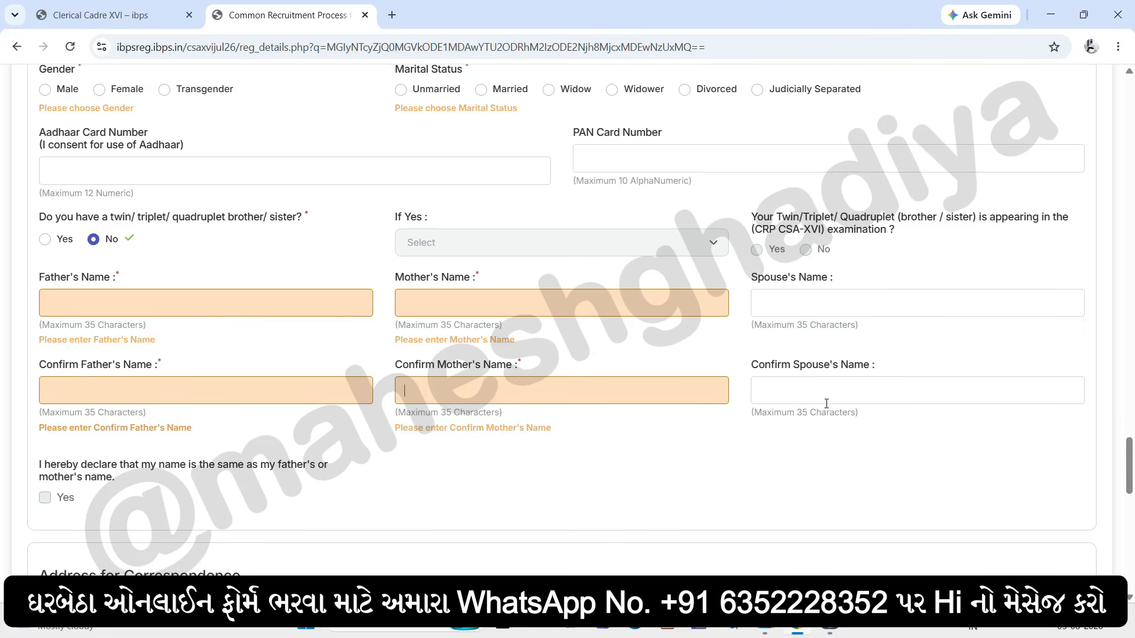
key("Tab")
In Address for Correspondence, set the State to GUJARAT and the District to Jamnagar, and go to the Pincode field
scroll(841, 471, "down", 6)
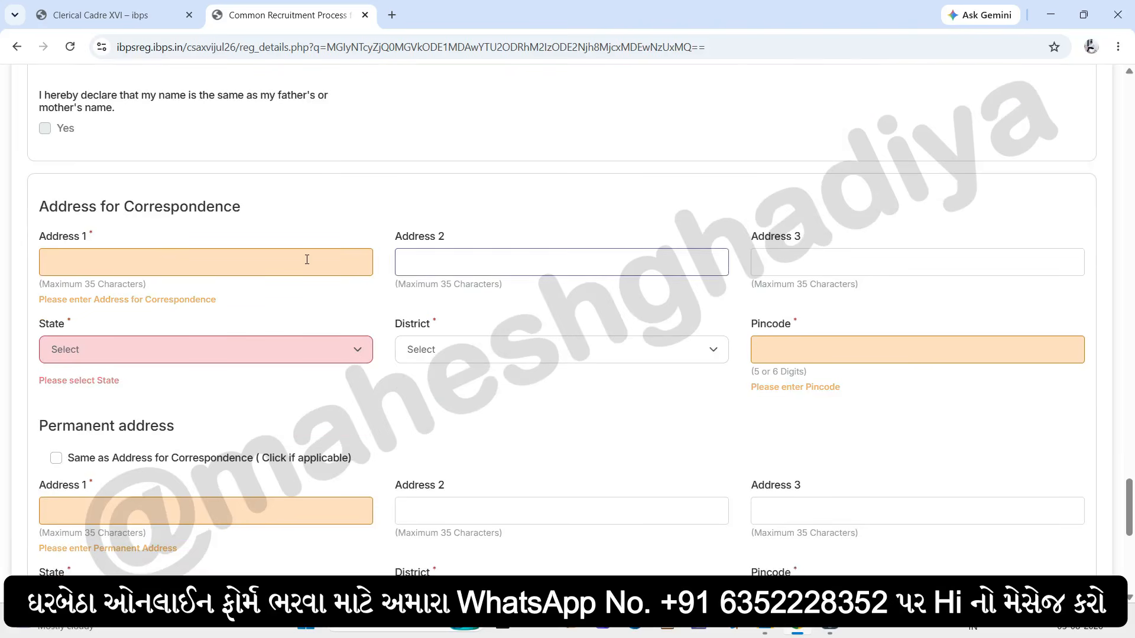
left_click(424, 266)
left_click(776, 270)
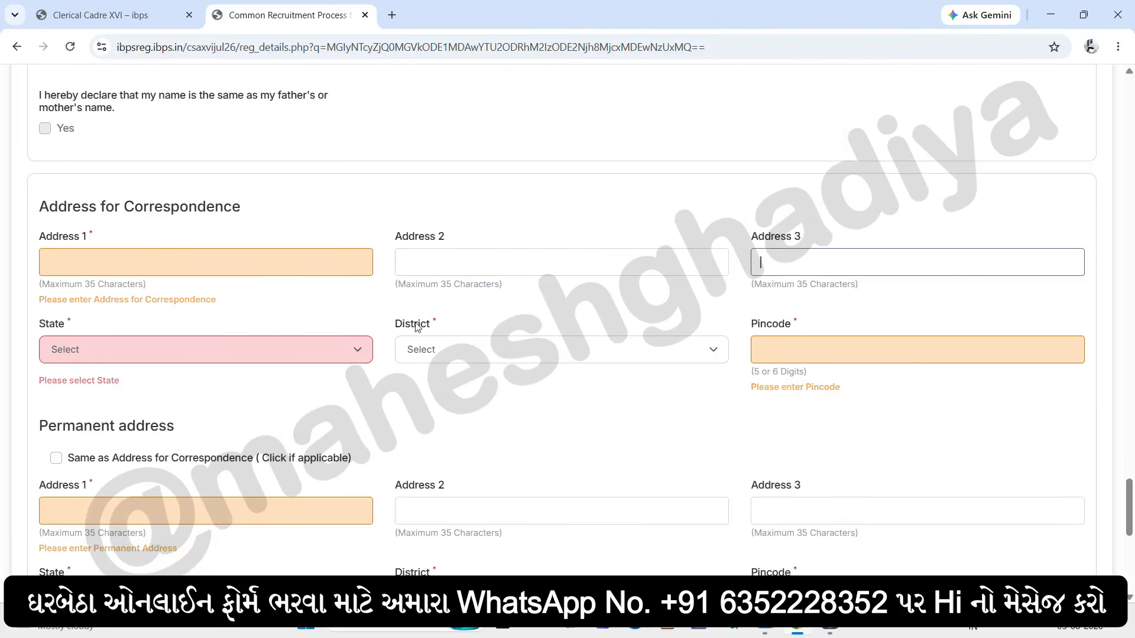
left_click(225, 357)
left_click(186, 207)
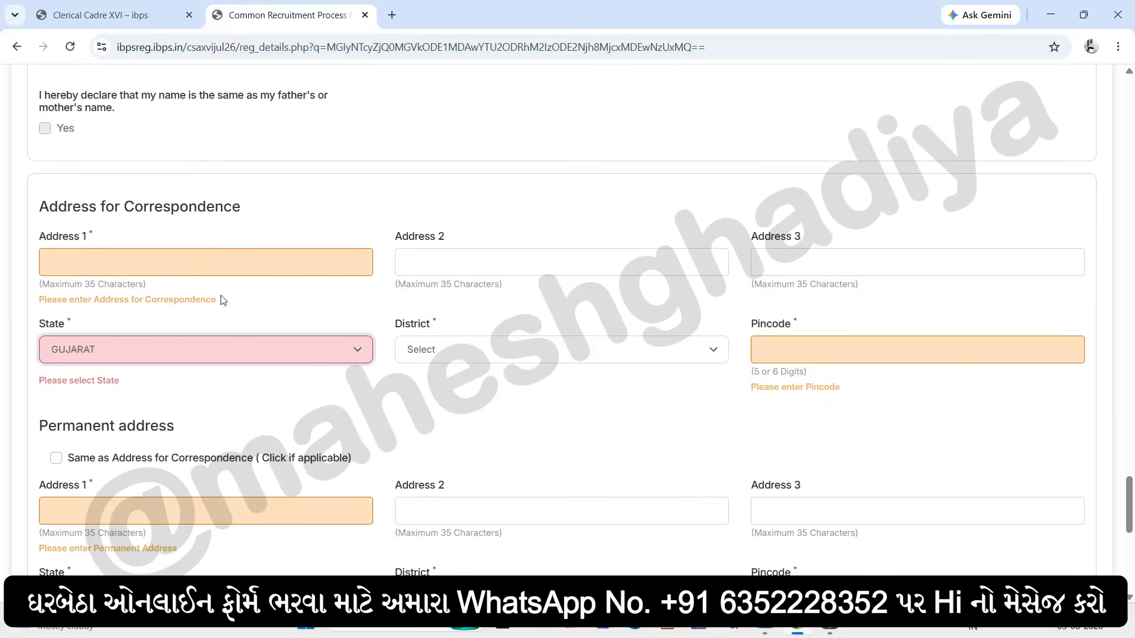
left_click(463, 358)
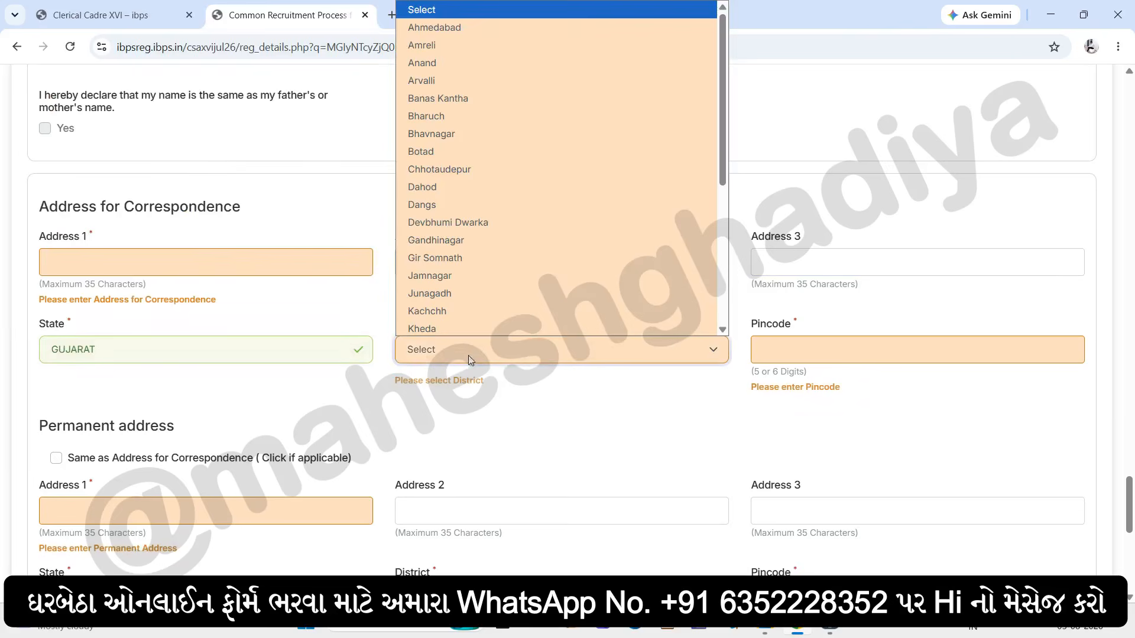
left_click(442, 280)
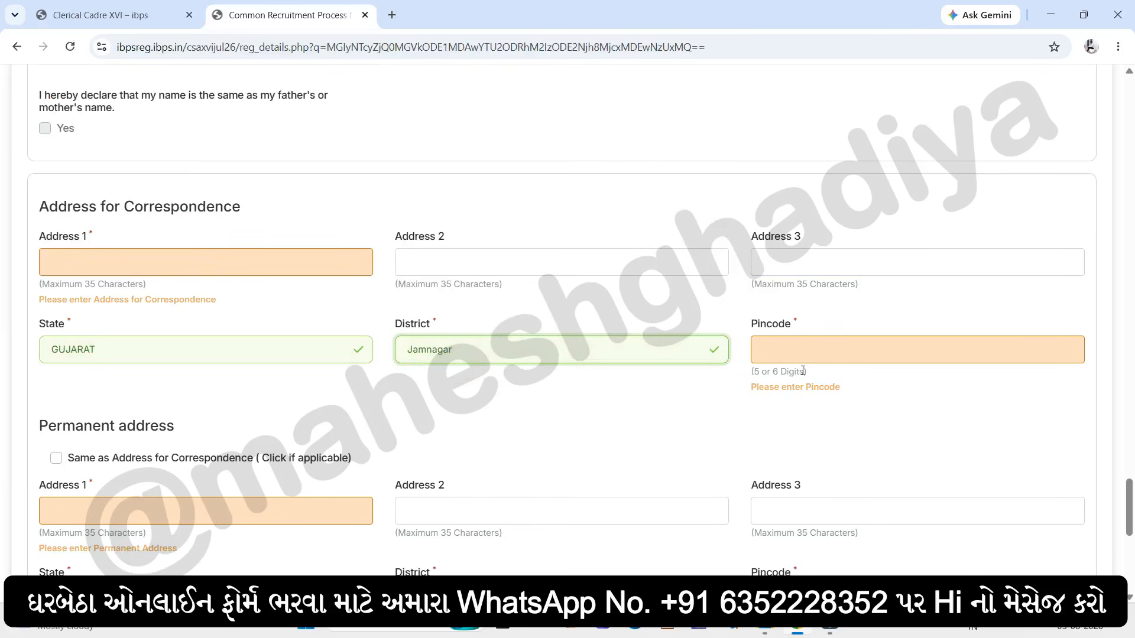
left_click(776, 354)
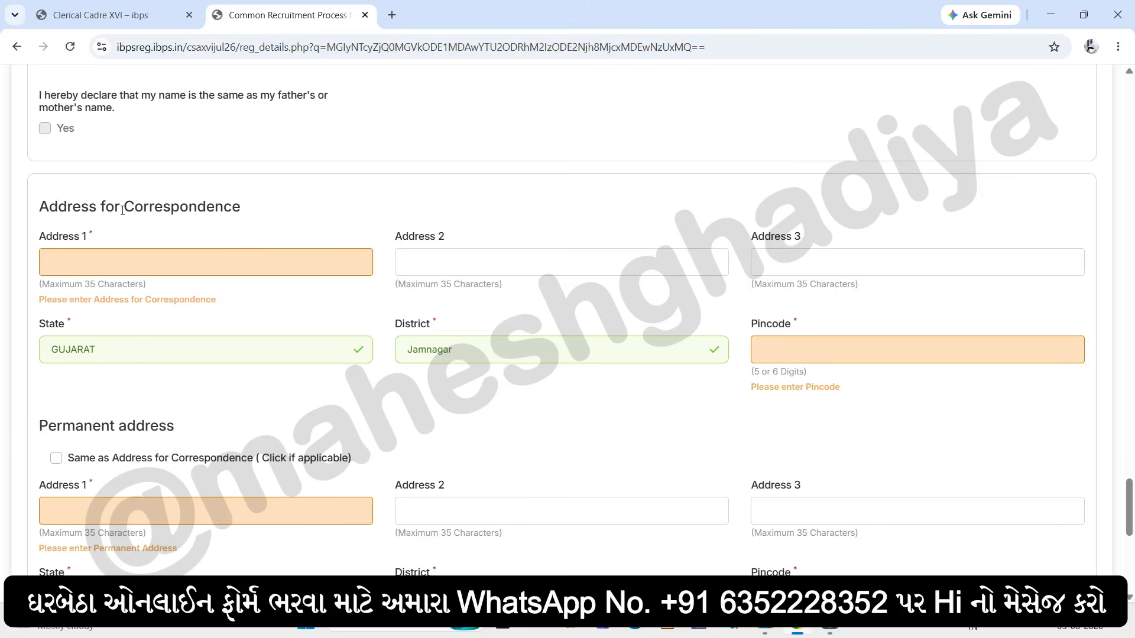
Mark the Permanent address as the same as the Address for Correspondence and view the address choices for GST invoicing
left_click(58, 462)
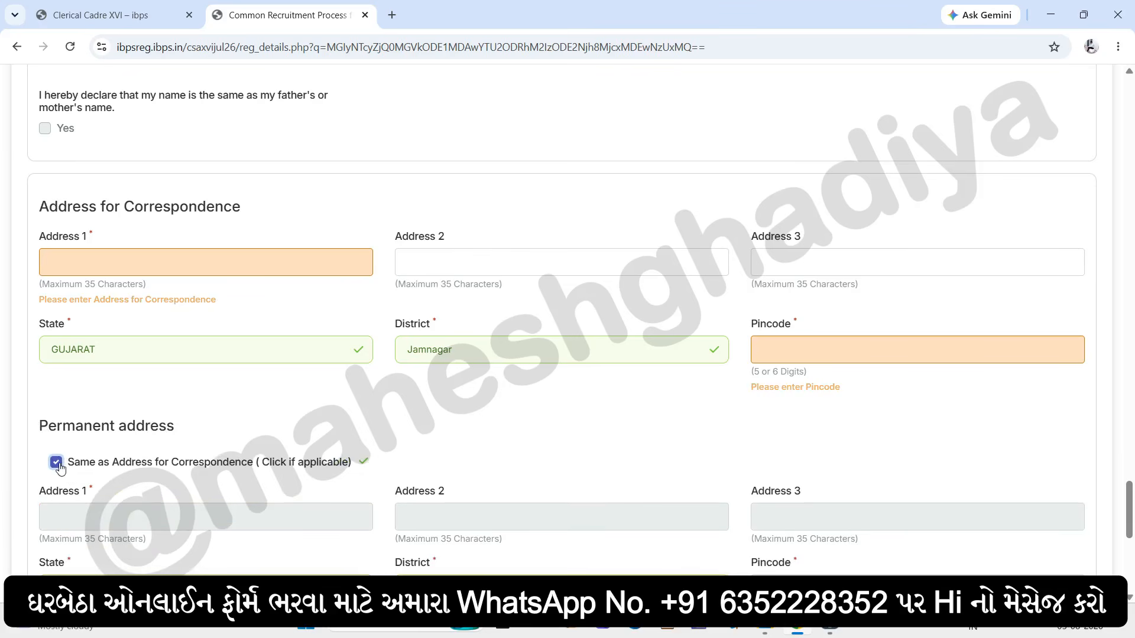
scroll(171, 437, "down", 5)
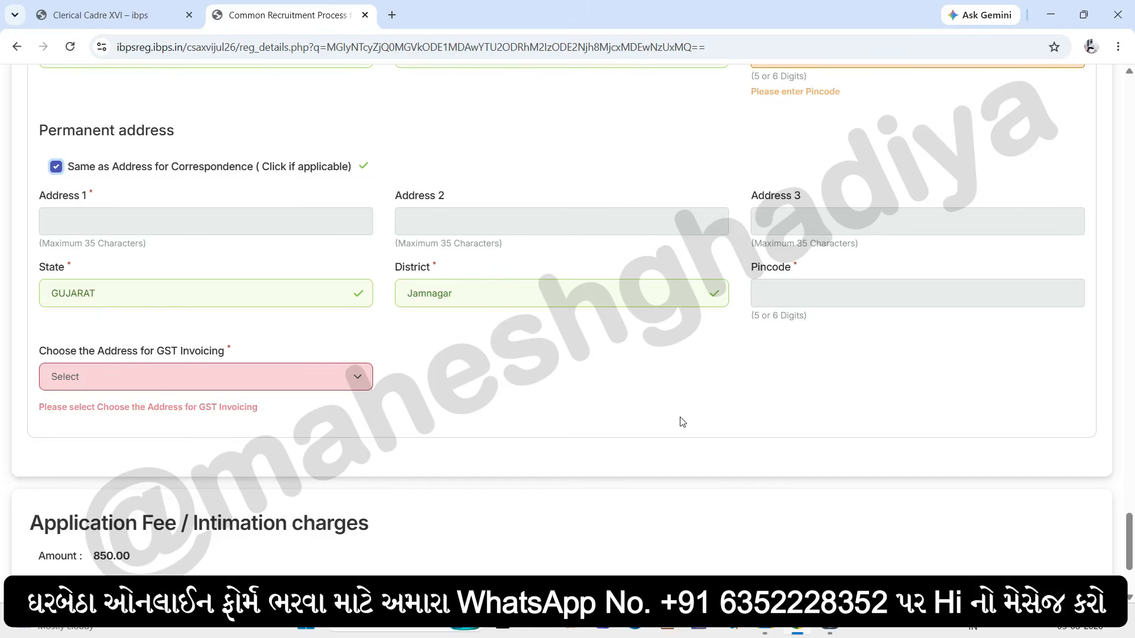
left_click(260, 380)
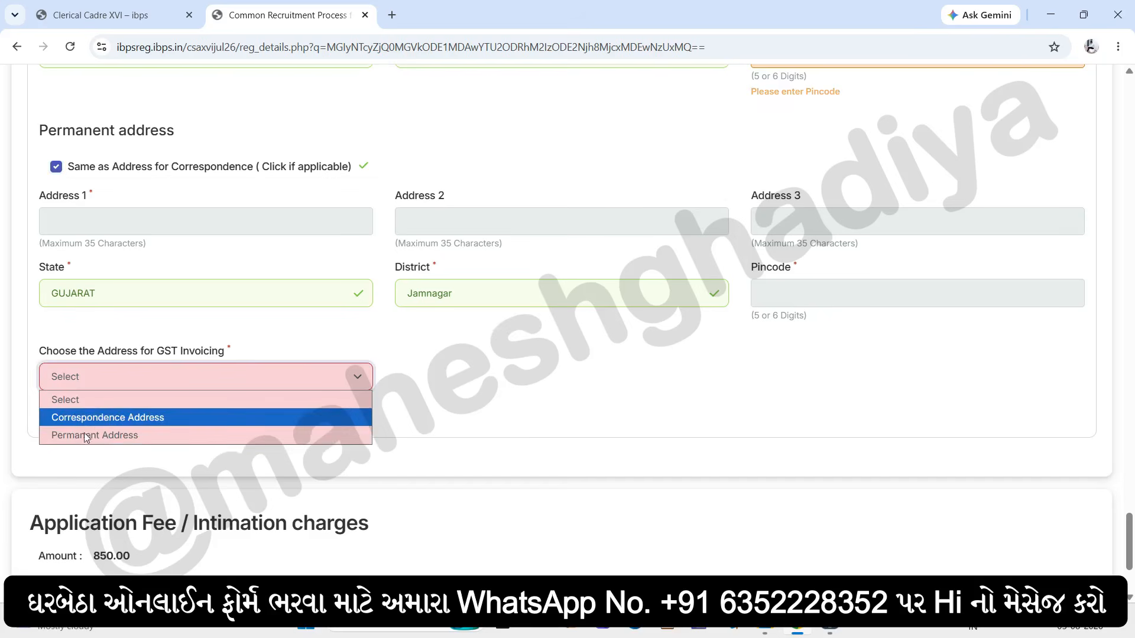
left_click(502, 392)
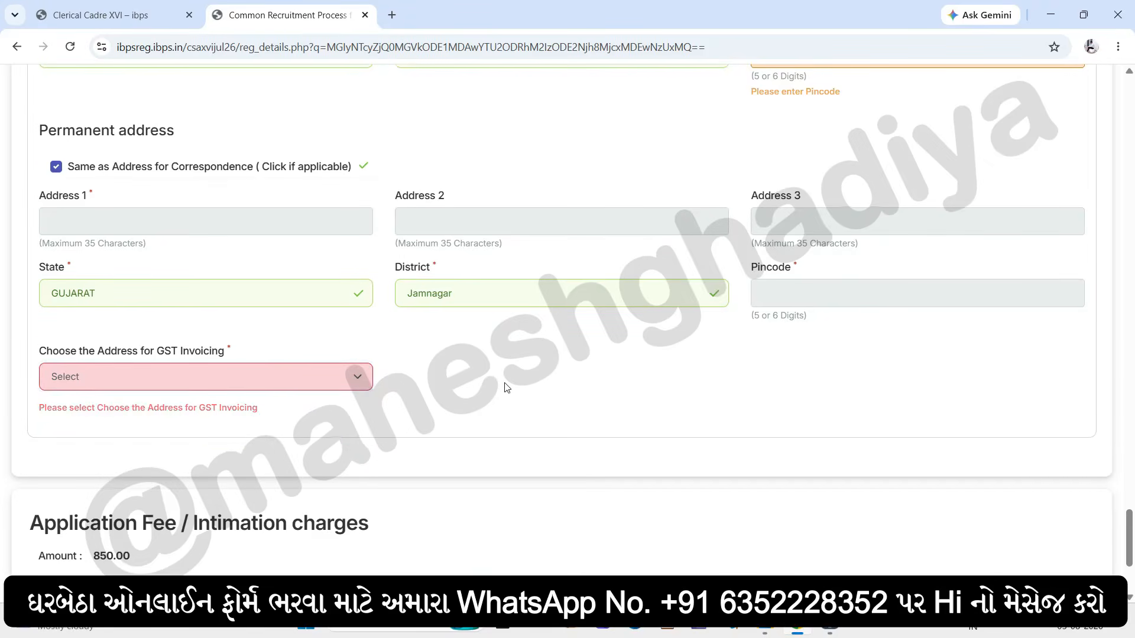
scroll(481, 379, "down", 1)
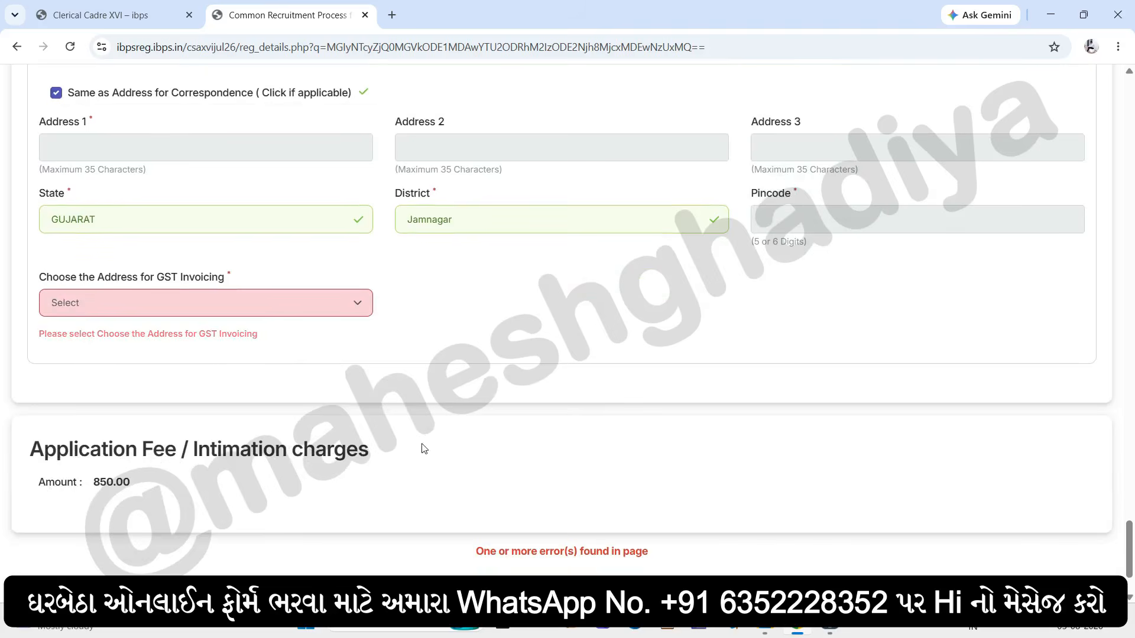
Review the SSC/10th Standard row of the Educational Qualification table, covering the board name, date of passing and percentage of marks
scroll(423, 448, "down", 2)
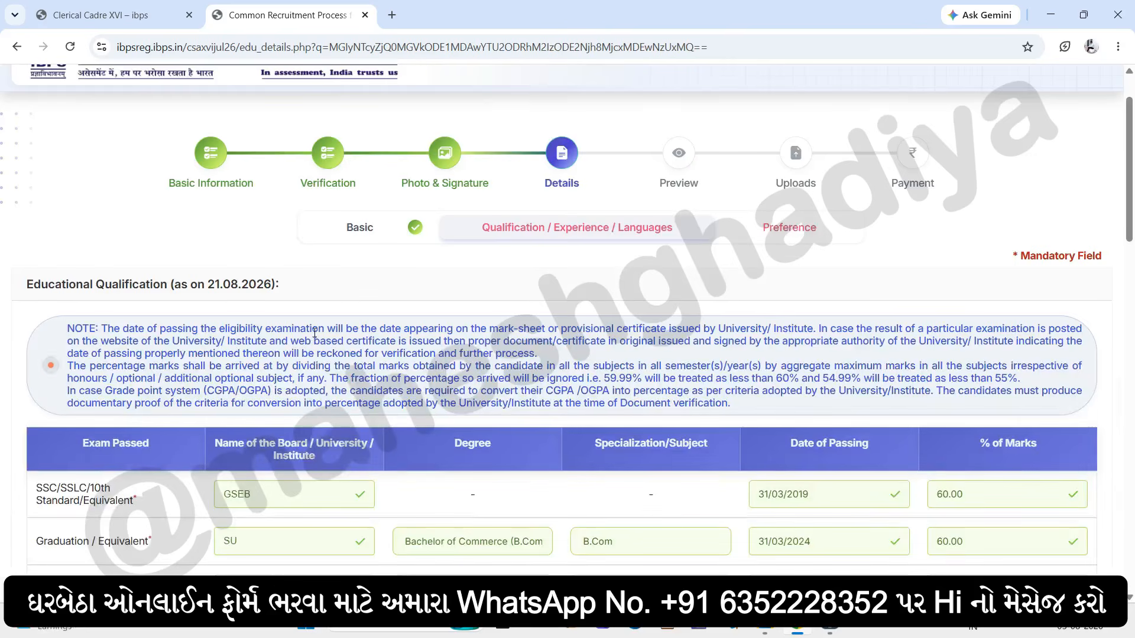
scroll(479, 327, "down", 3)
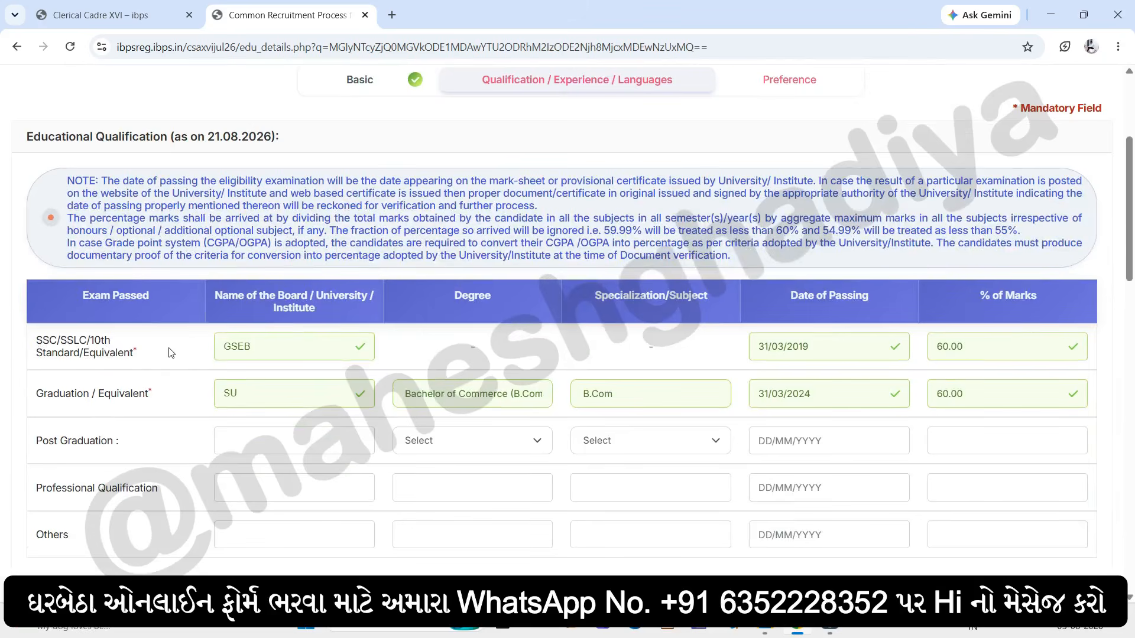
left_click(286, 347)
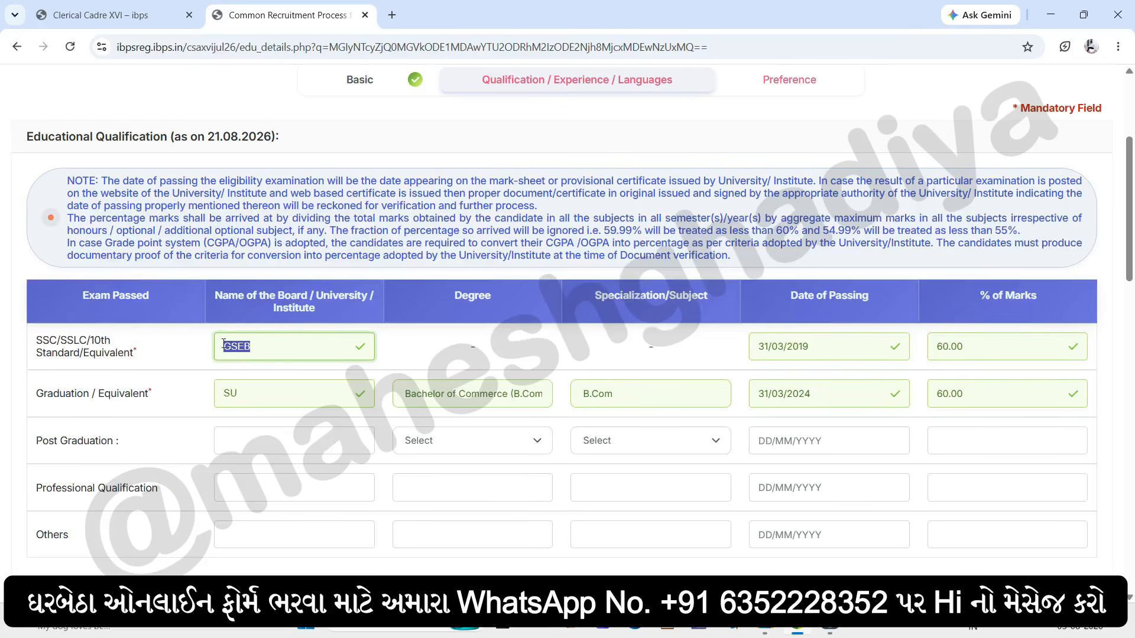
left_click(831, 297)
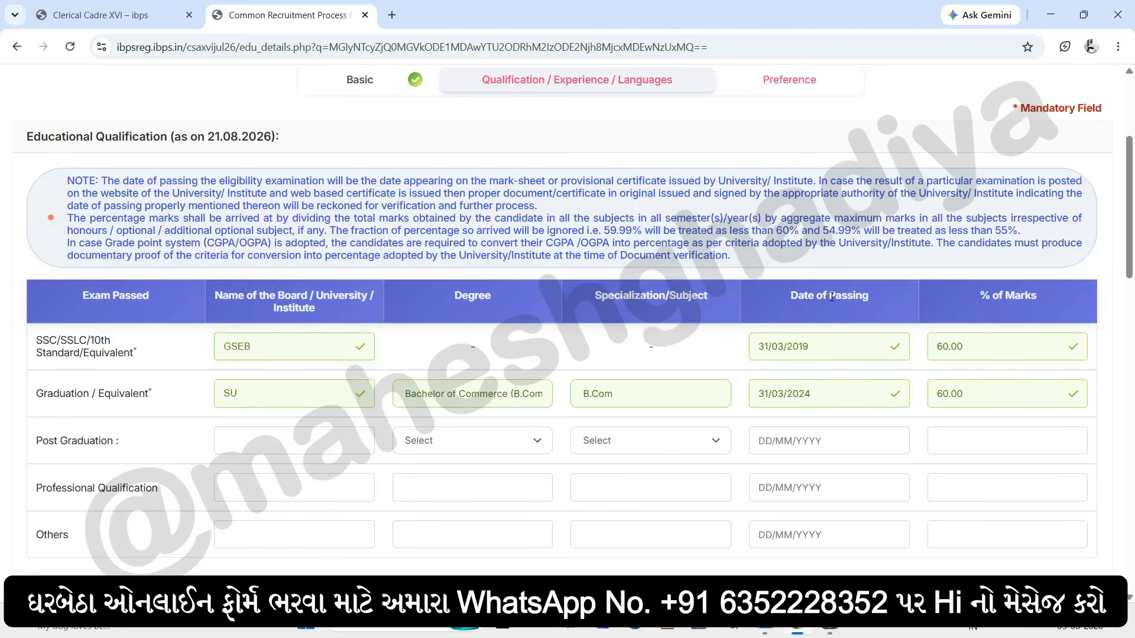
left_click(825, 345)
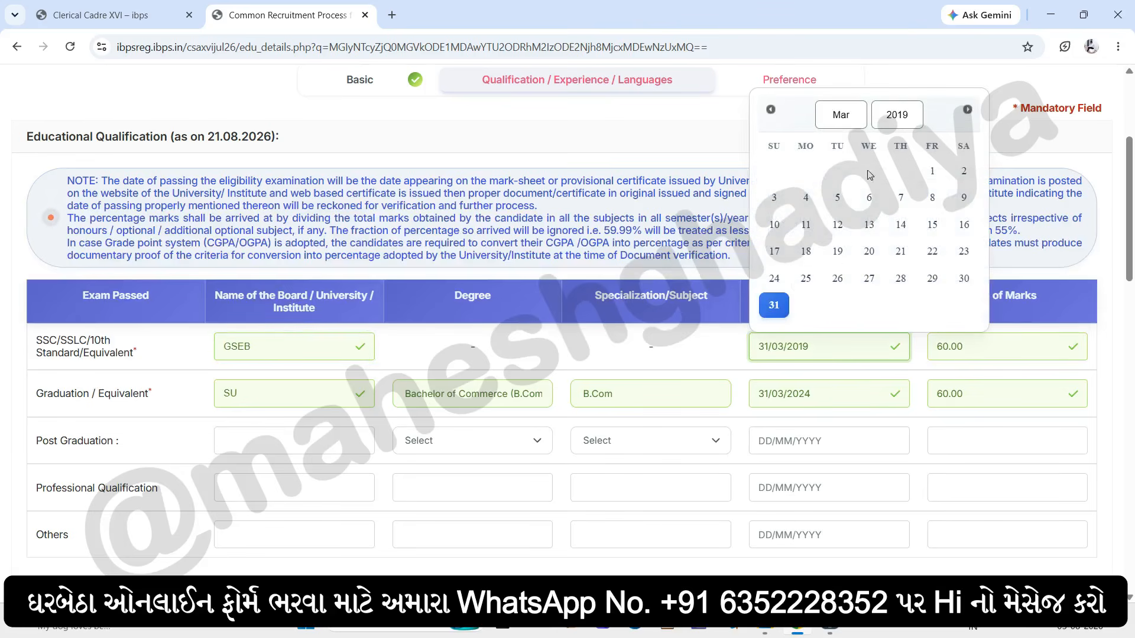
left_click(687, 327)
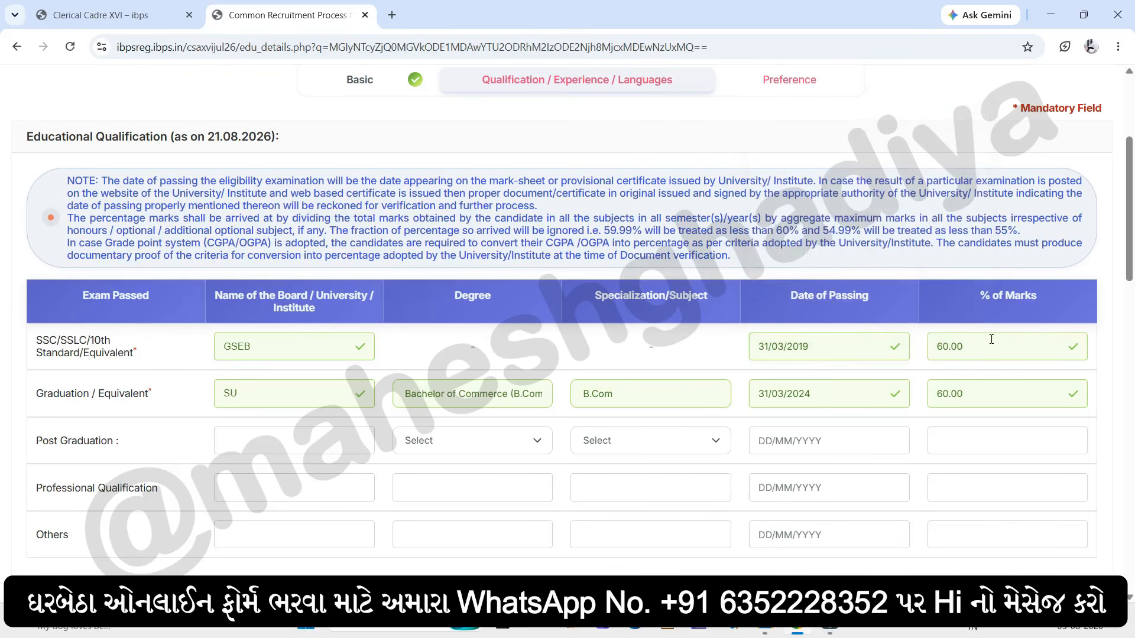
left_click_drag(999, 347, 931, 348)
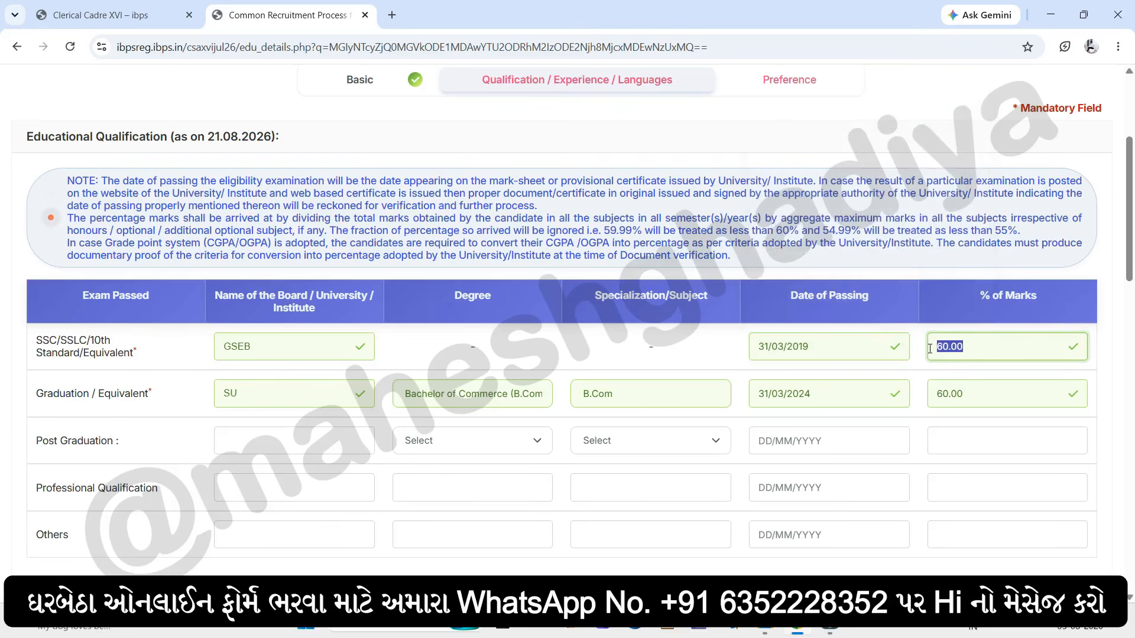
Review the Graduation row's university, degree options, specialization options, date of passing and marks, and look over the optional qualification rows
left_click(42, 396)
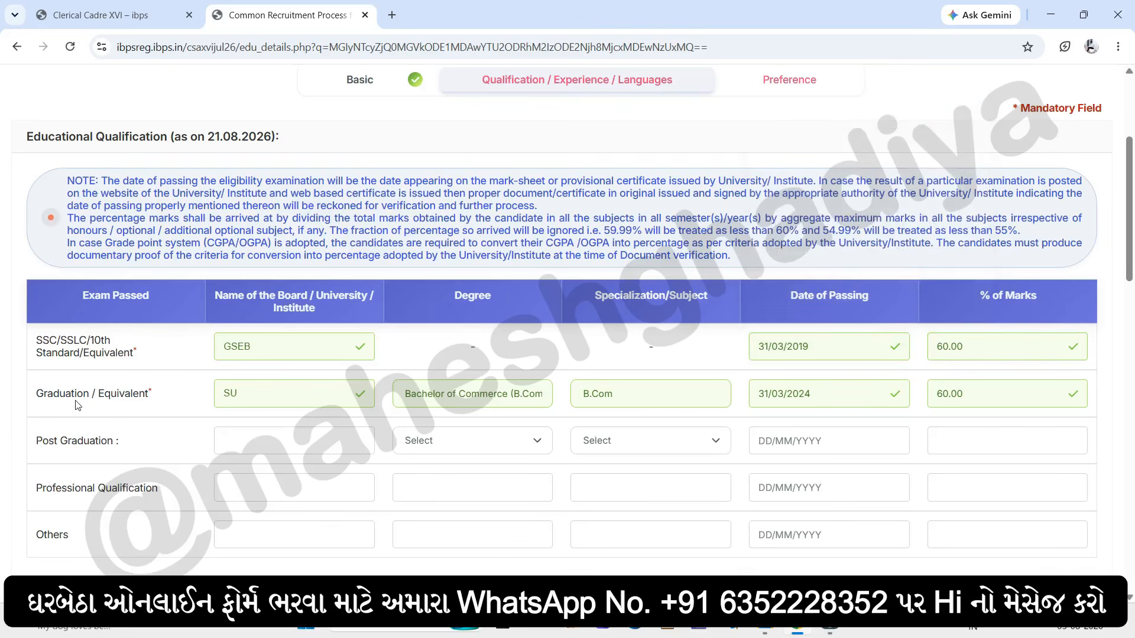
left_click(255, 397)
left_click_drag(217, 396, 219, 393)
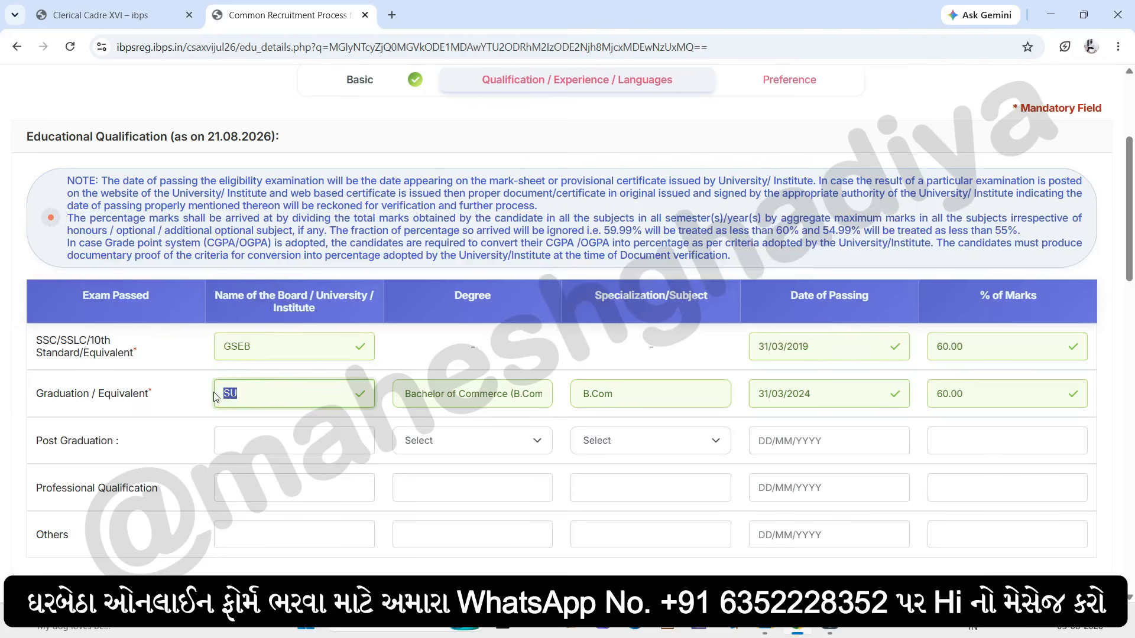
left_click(481, 392)
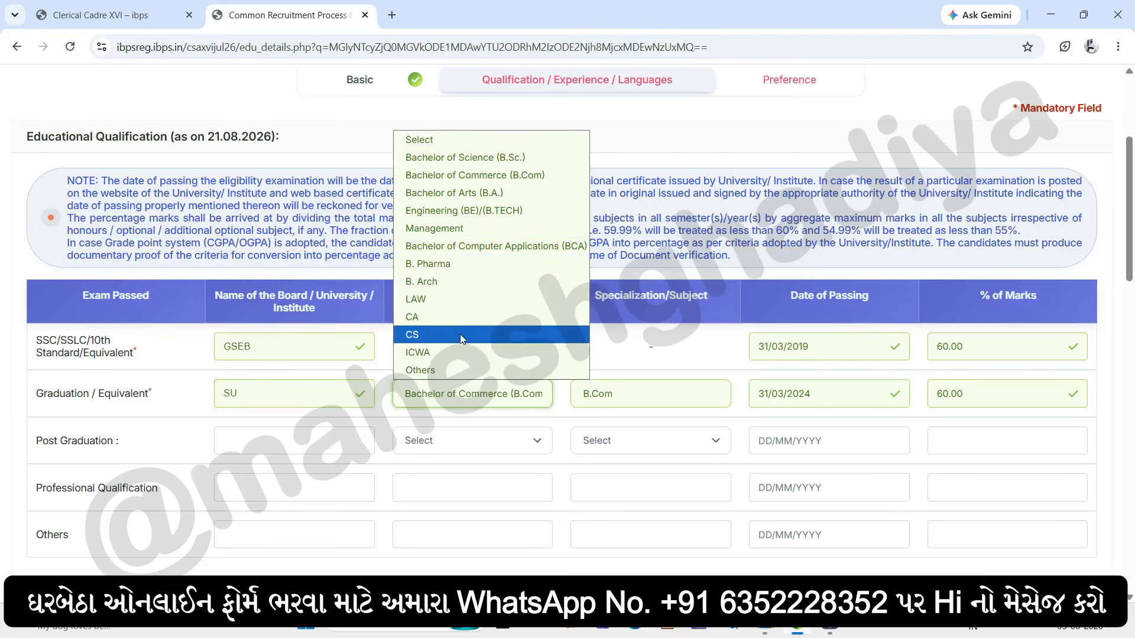
left_click(623, 402)
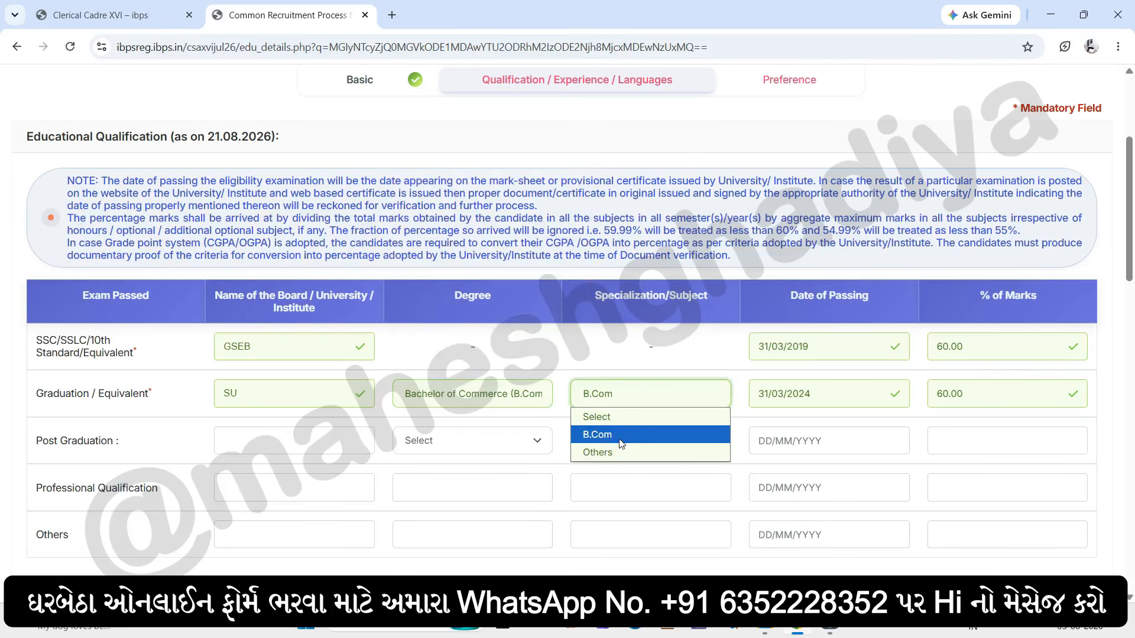
left_click(820, 387)
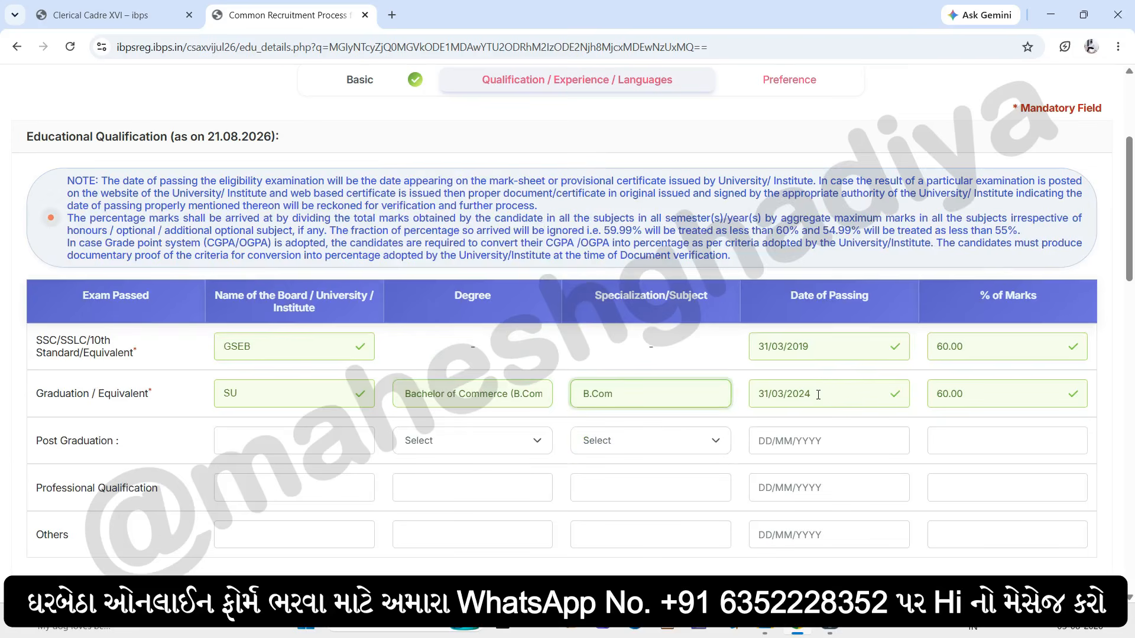
left_click(820, 390)
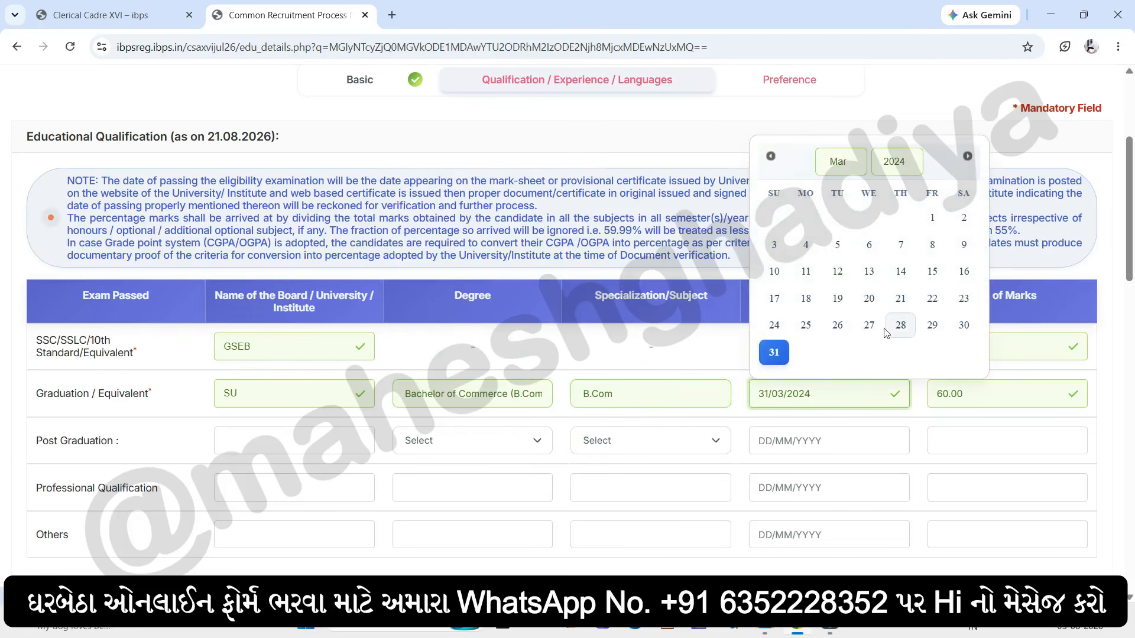
left_click_drag(991, 396, 933, 401)
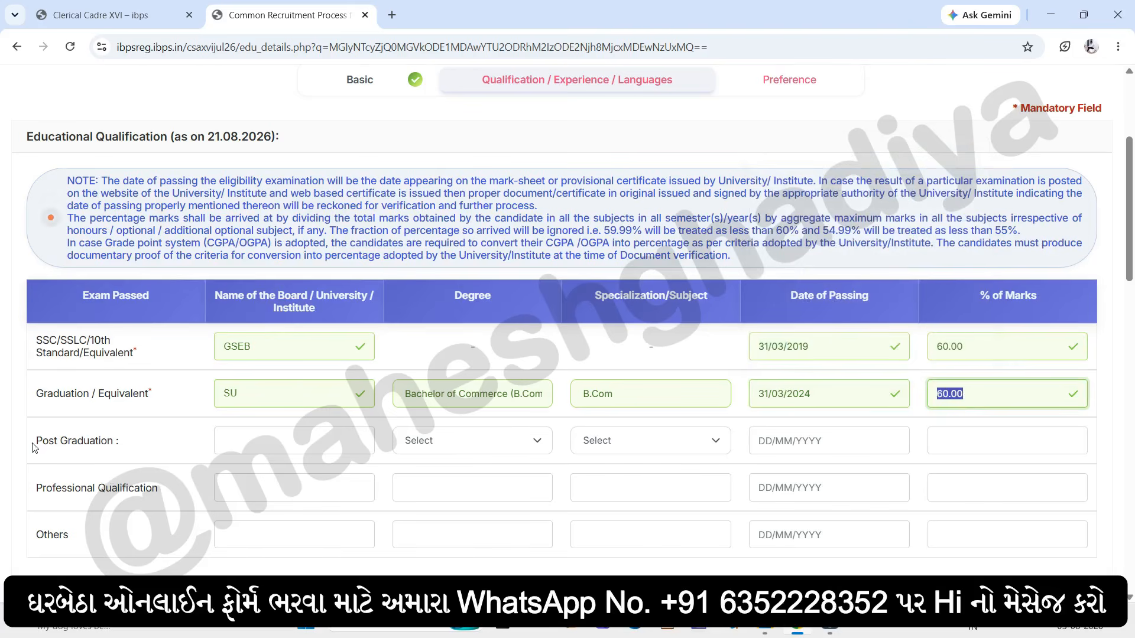
left_click(78, 443)
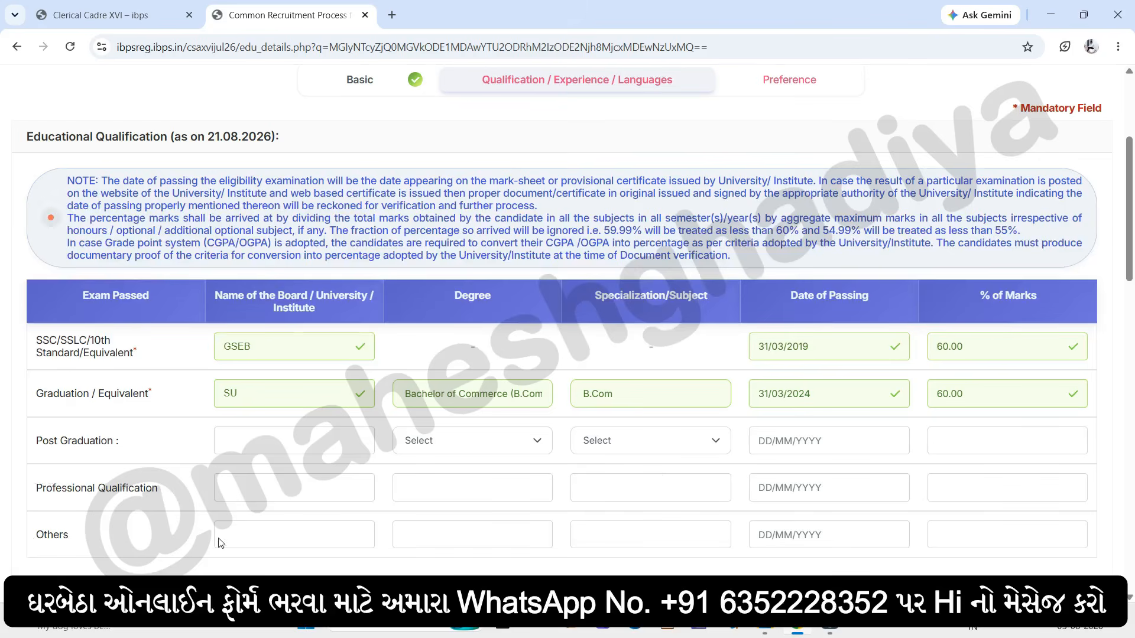
scroll(446, 473, "down", 2)
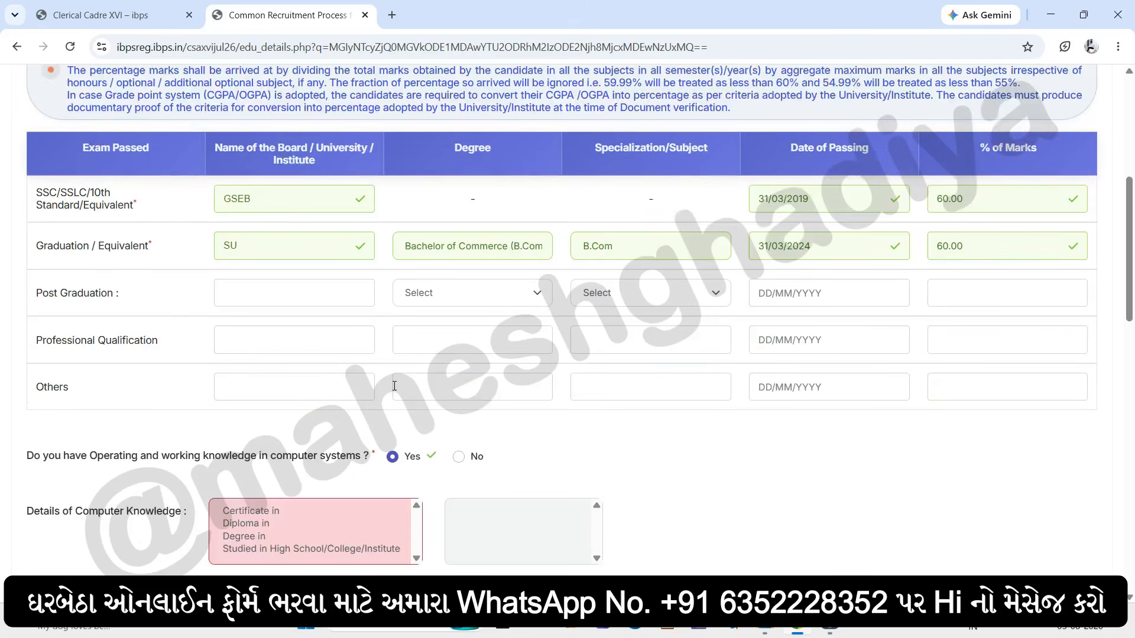
In Details of Computer Knowledge, look through the certificate, diploma, degree and school study options, and choose Certificate in with Computer Operations
scroll(236, 362, "down", 1)
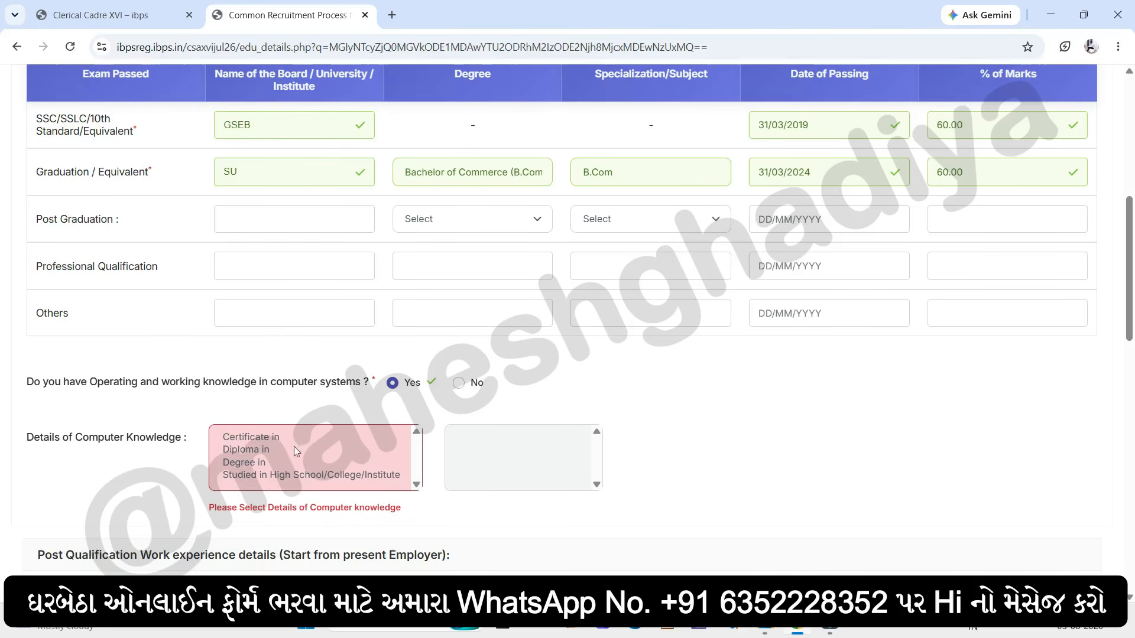
left_click(233, 451)
left_click(233, 464)
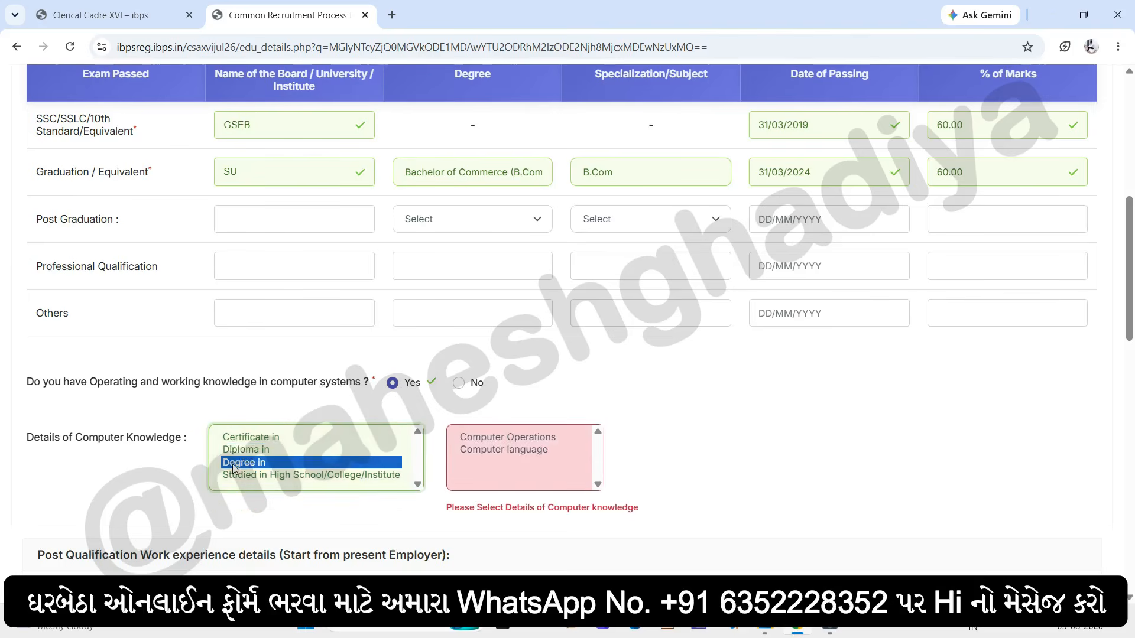
left_click(234, 476)
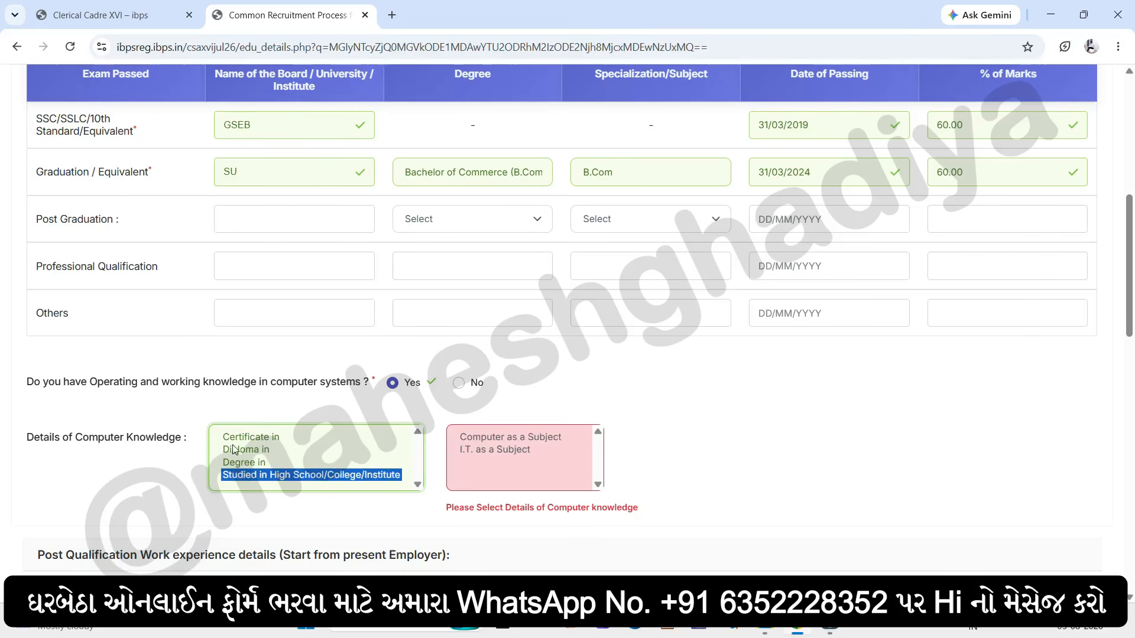
left_click(234, 438)
left_click(234, 451)
left_click(235, 464)
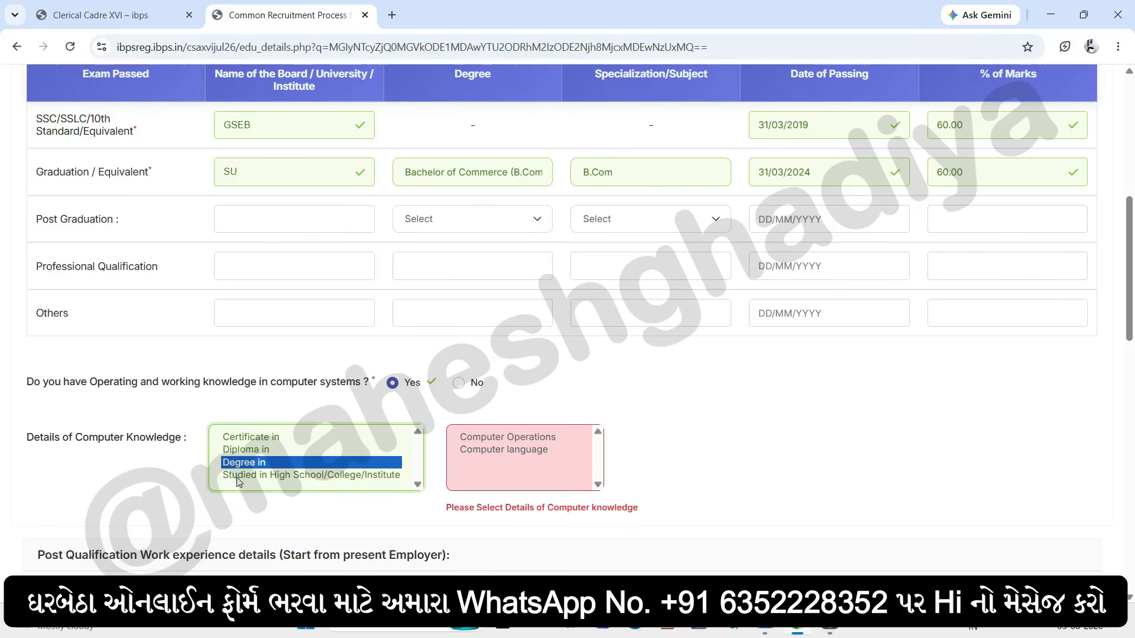
left_click(237, 476)
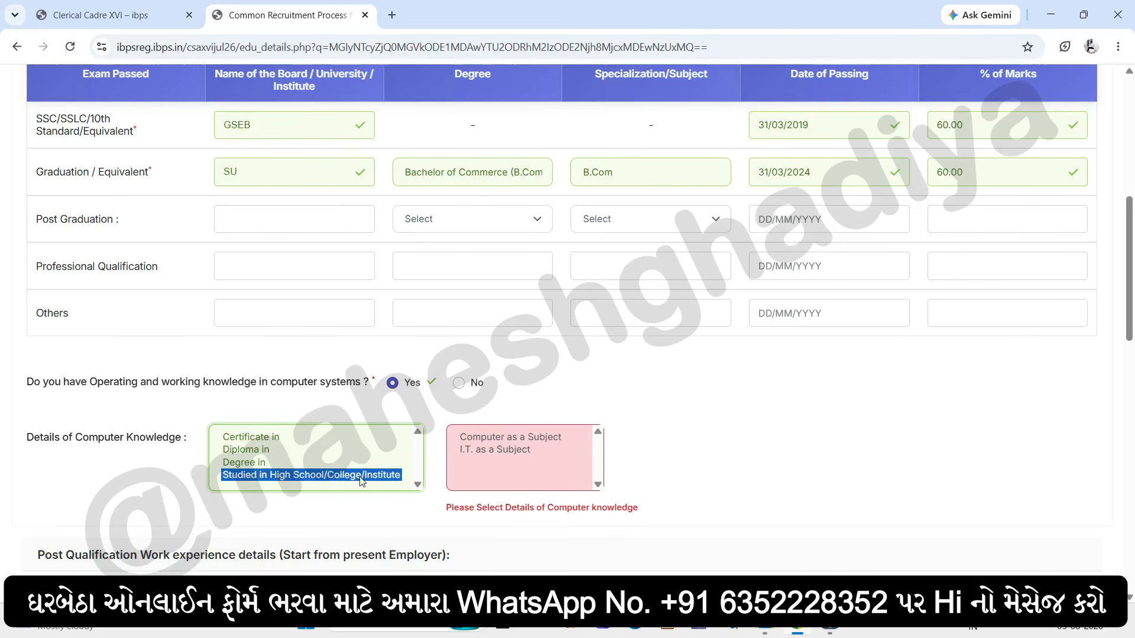
Review the work experience, Other Details and Languages Known sections, and save the page to continue to Preference
scroll(304, 479, "down", 5)
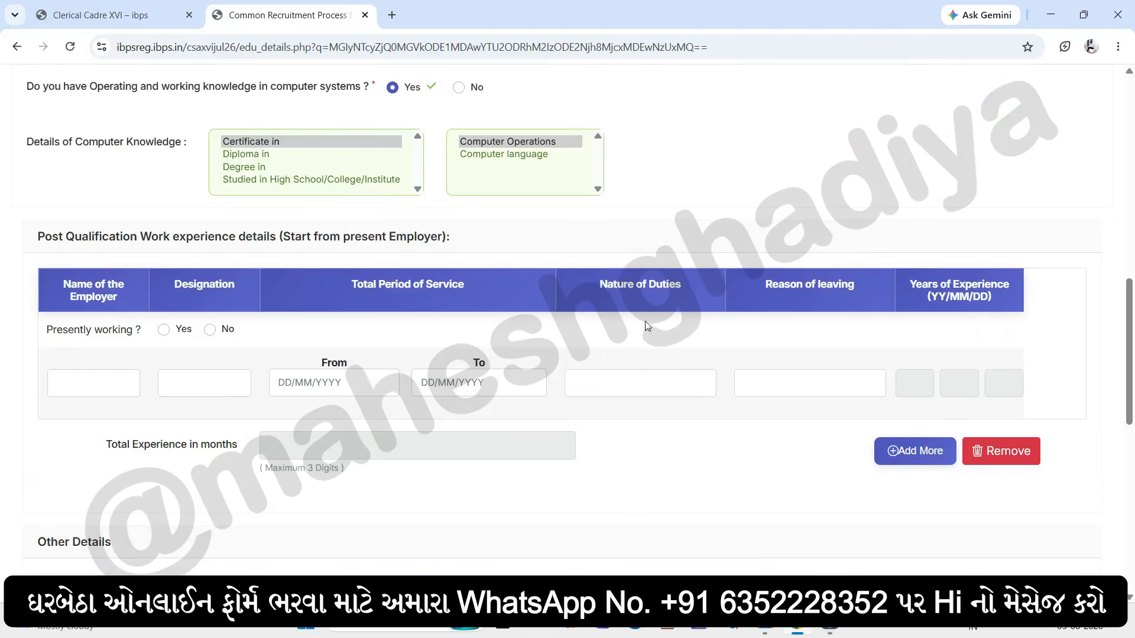
scroll(478, 458, "down", 5)
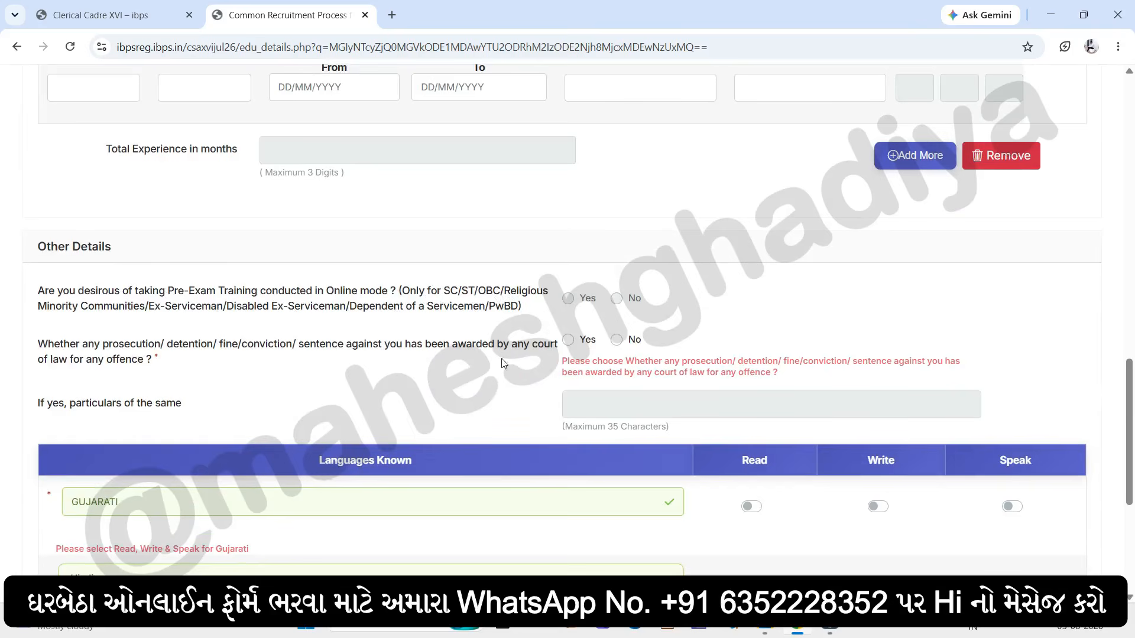
scroll(527, 467, "down", 2)
scroll(528, 468, "down", 2)
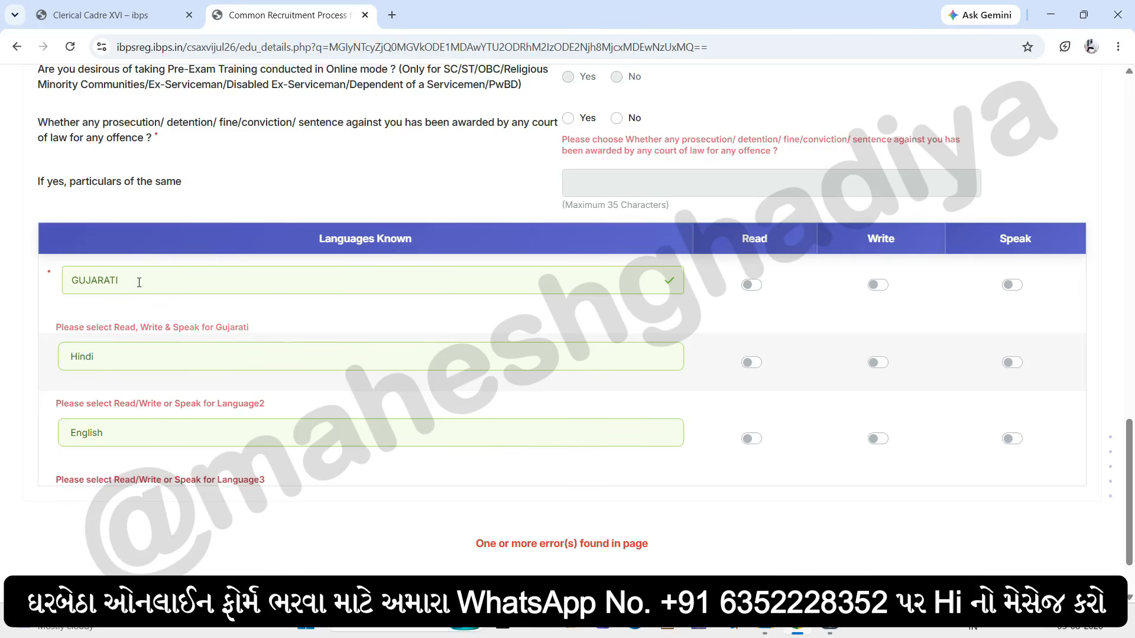
left_click(125, 361)
left_click(83, 415)
scroll(863, 408, "down", 2)
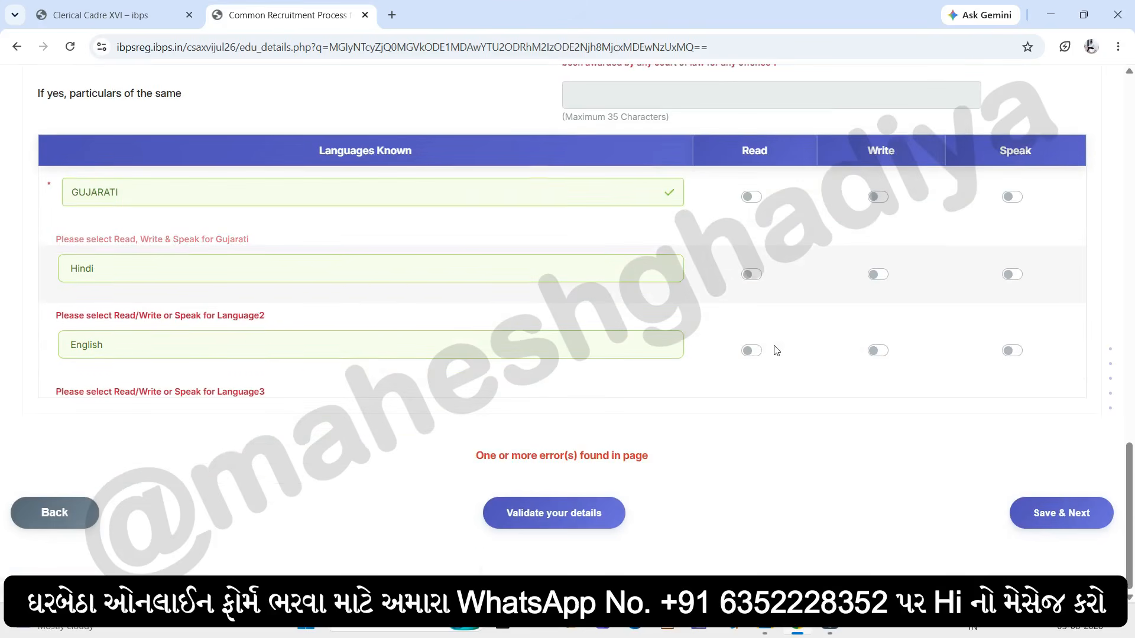
left_click(1061, 512)
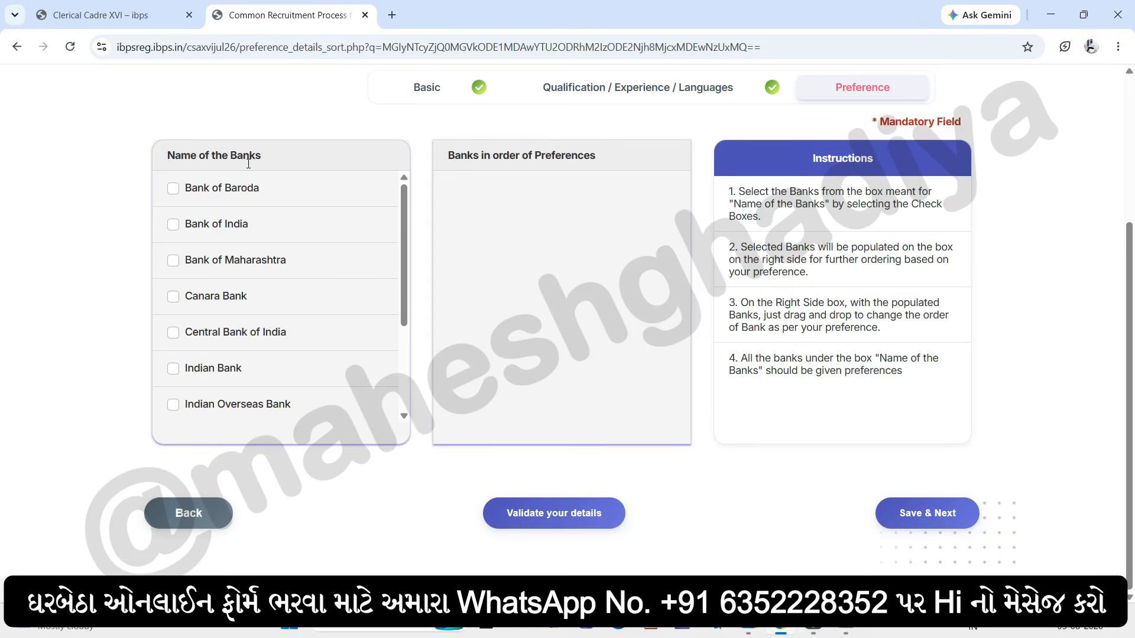
Switch to the 401 IBPS Clerk PDF and mark the Gujarat heading and the names and totals from Bank of Baroda to Central Bank of India
key("alt+Tab")
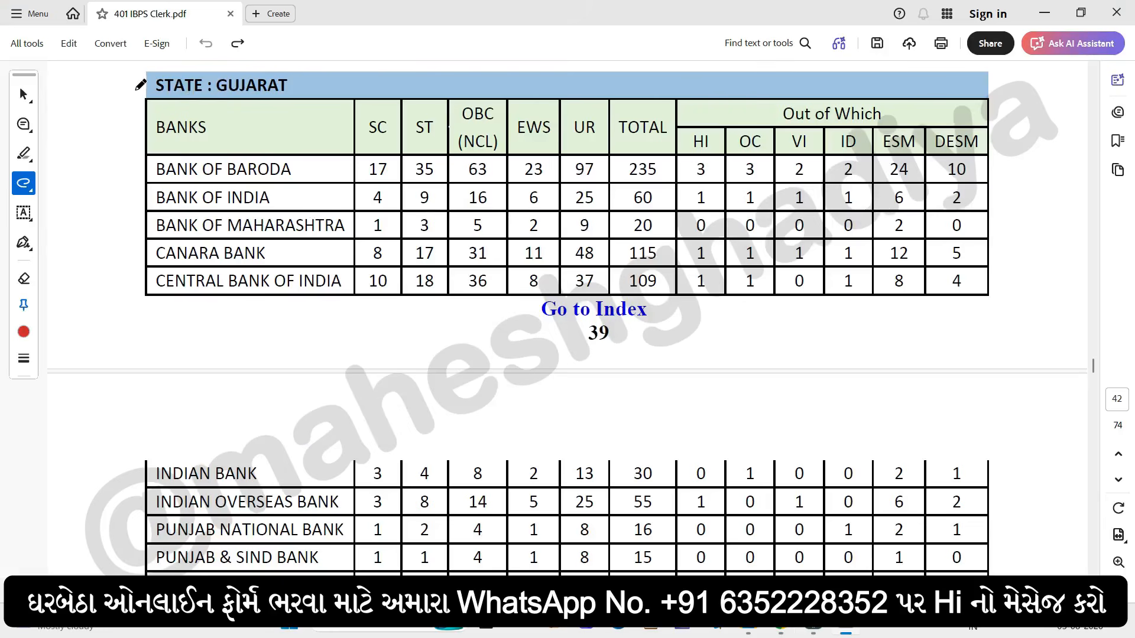
left_click_drag(121, 77, 269, 65)
left_click_drag(143, 178, 274, 178)
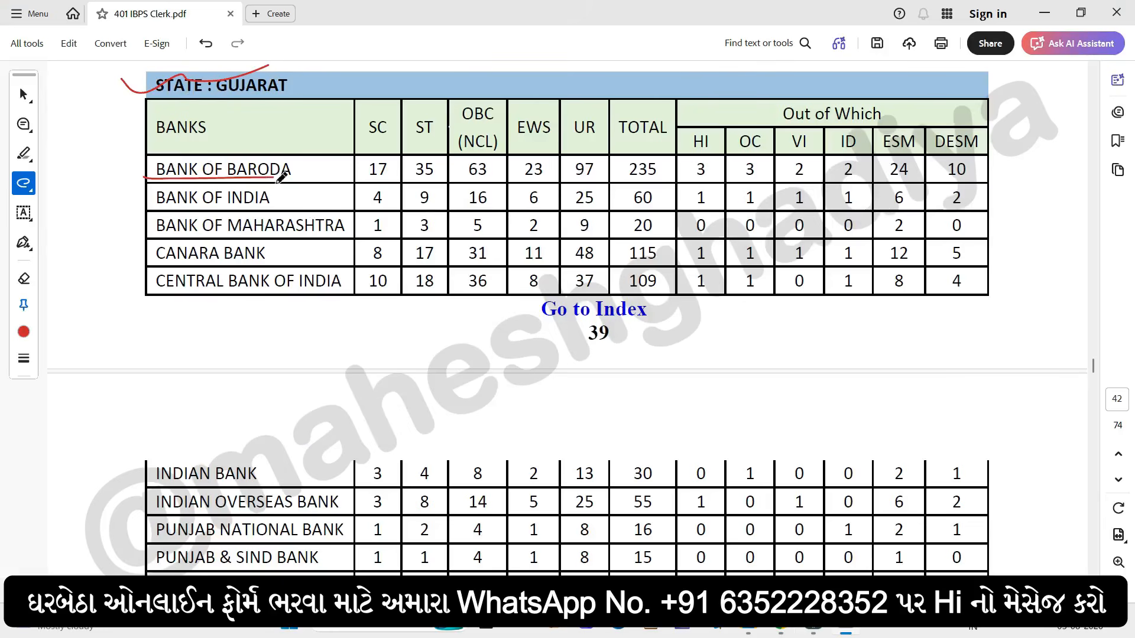
left_click_drag(624, 177, 685, 176)
left_click_drag(147, 208, 248, 208)
left_click_drag(611, 194, 650, 193)
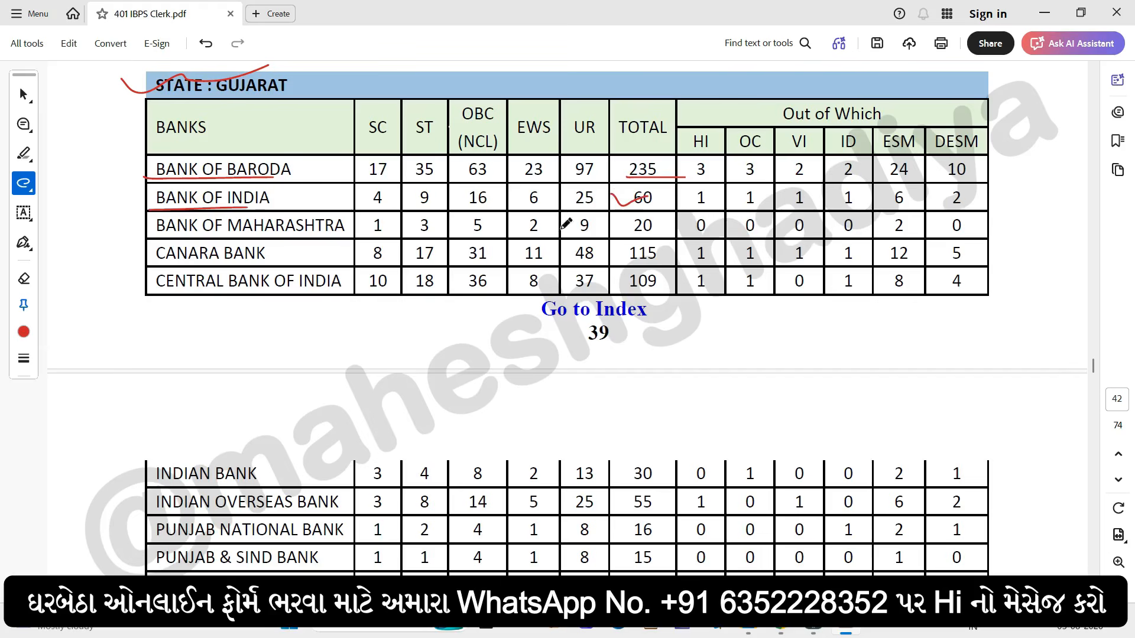
left_click_drag(156, 237, 323, 237)
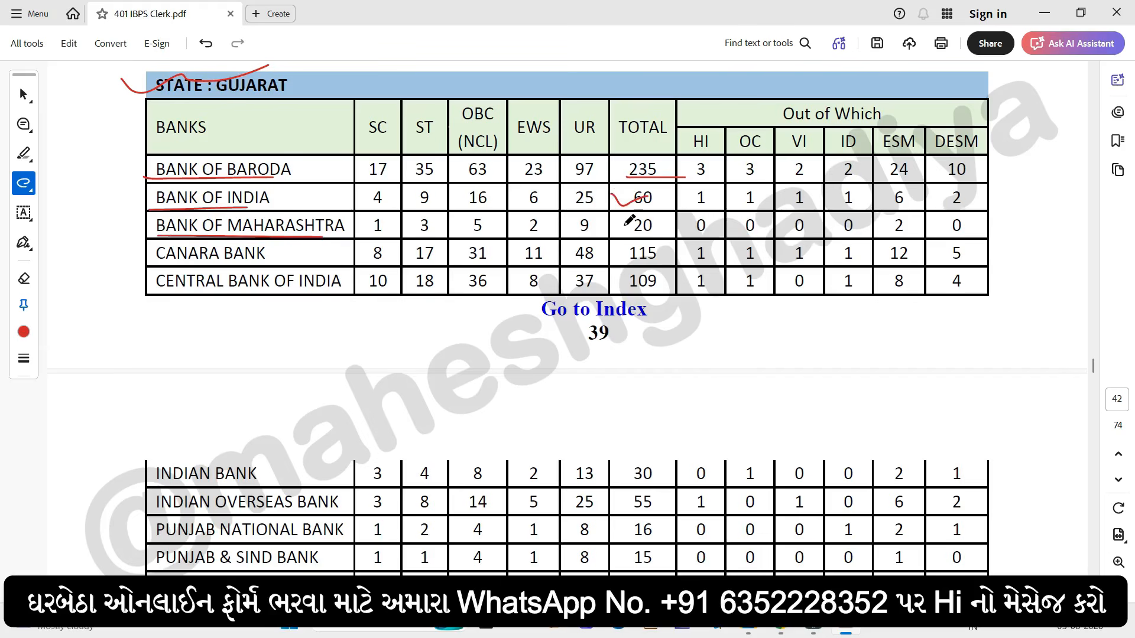
left_click_drag(625, 225, 653, 220)
left_click_drag(166, 263, 271, 263)
left_click_drag(625, 250, 655, 237)
left_click_drag(143, 287, 318, 288)
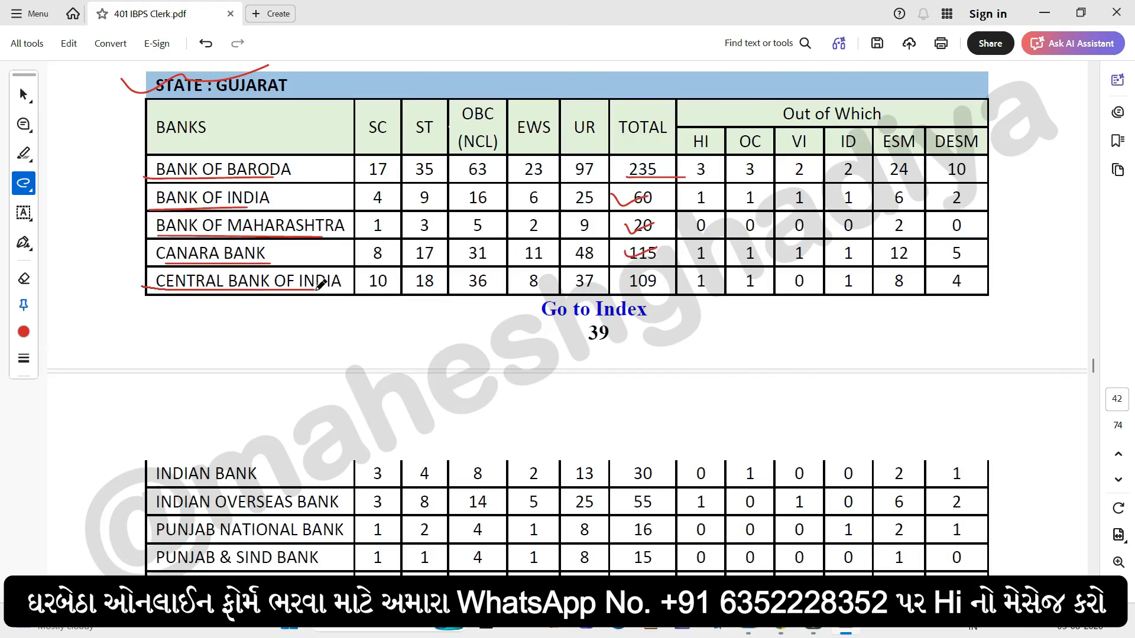
mouse_move(627, 276)
left_mouse_down()
mouse_move(638, 286)
mouse_move(656, 274)
left_mouse_up()
Mark the bank names and vacancy totals from Indian Bank to Punjab & Sind Bank in the Gujarat table
scroll(541, 332, "down", 1)
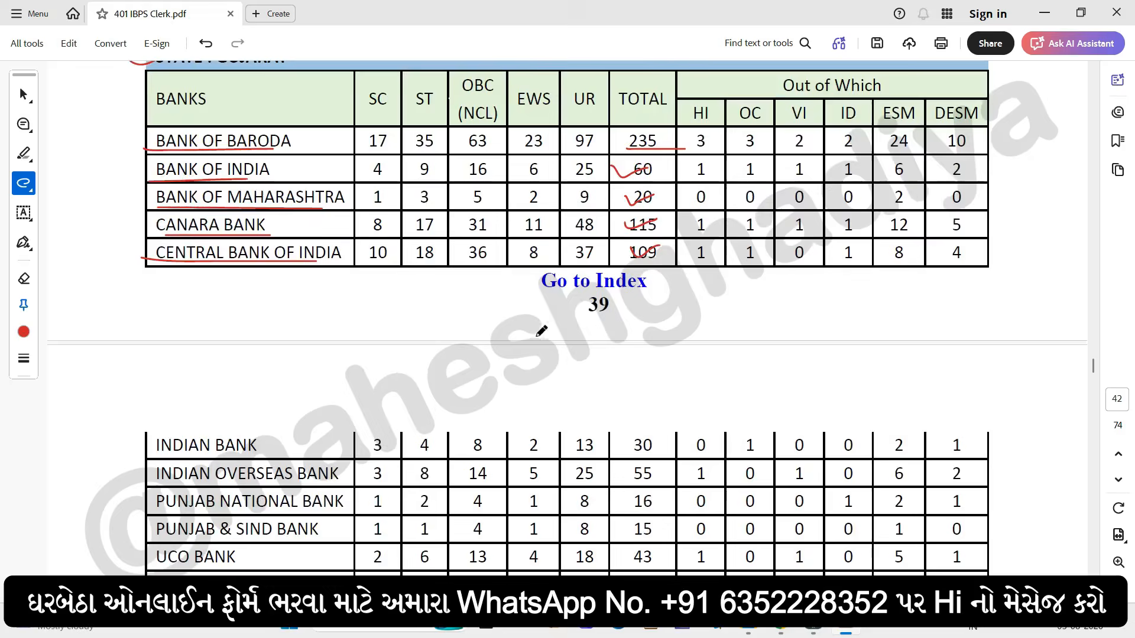
left_click_drag(128, 433, 210, 409)
left_click_drag(629, 429, 644, 441)
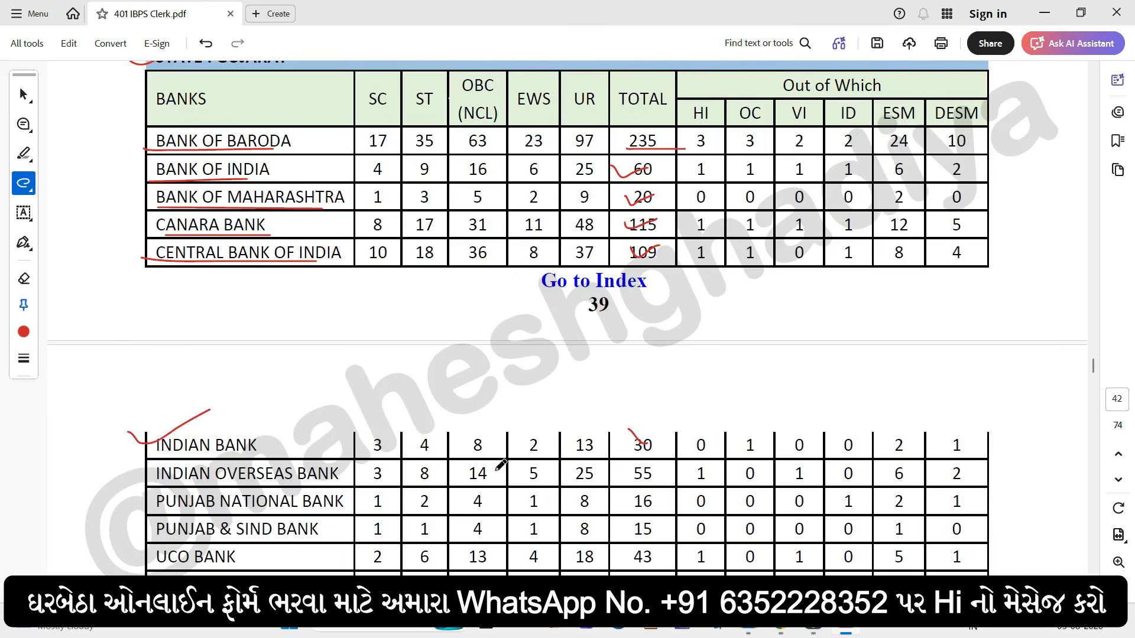
left_click_drag(153, 481, 334, 473)
left_click_drag(629, 468, 675, 459)
left_click_drag(137, 510, 328, 506)
left_click_drag(630, 500, 653, 498)
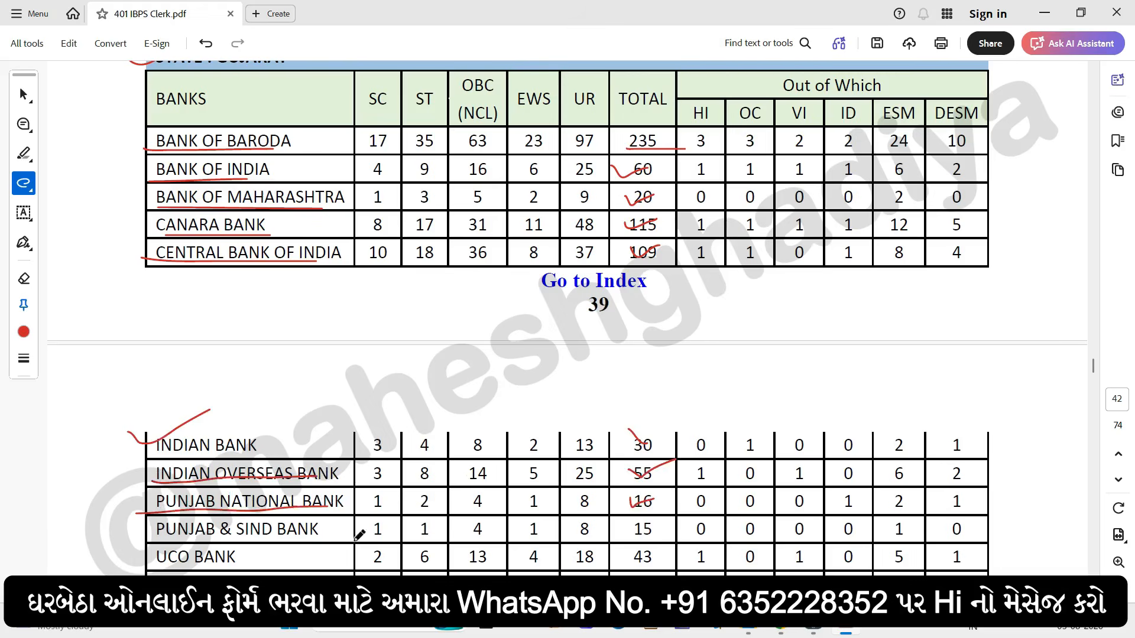
left_click_drag(153, 542, 306, 539)
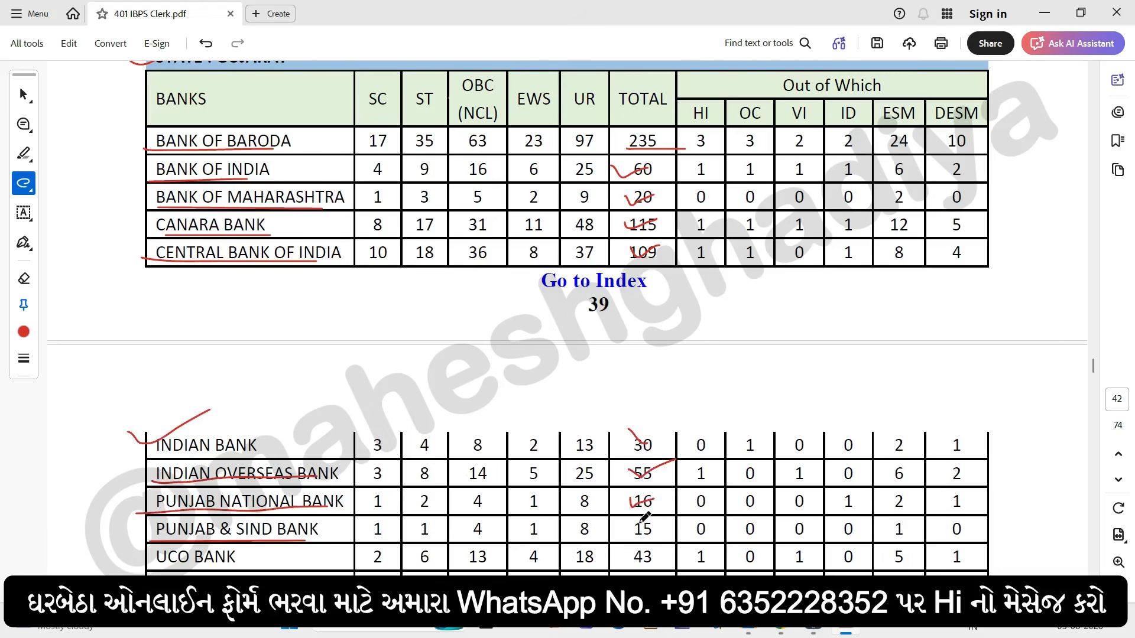
left_click_drag(635, 523, 656, 518)
Mark the UCO Bank and Union Bank of India rows, and circle the overall vacancy total for Gujarat
left_click_drag(152, 569, 232, 569)
left_click_drag(618, 551, 656, 545)
scroll(645, 491, "down", 1)
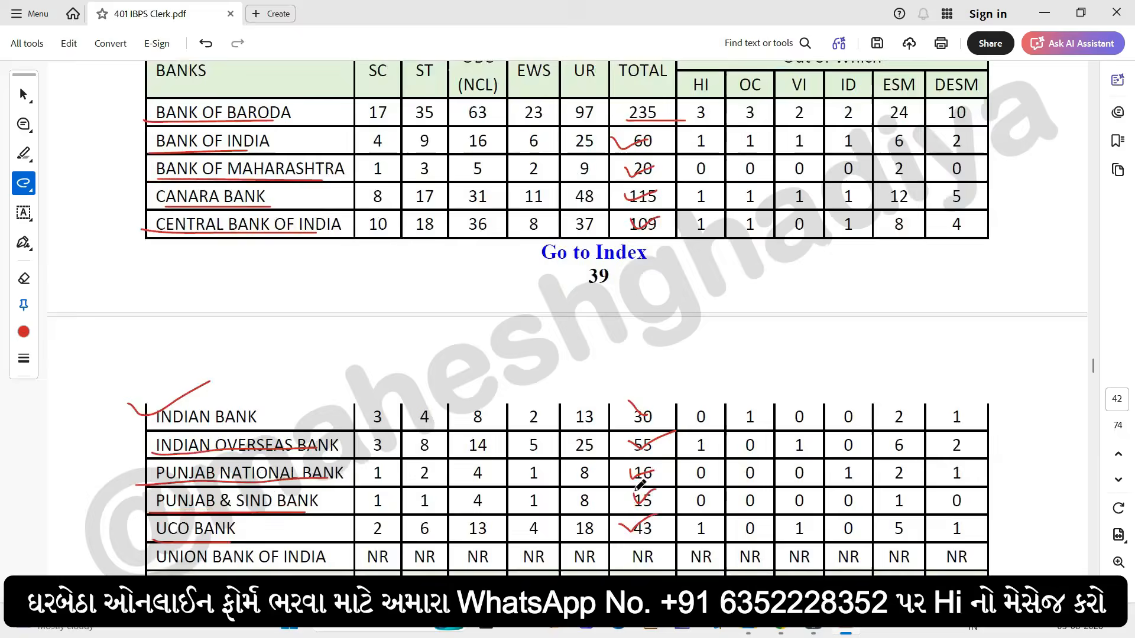
scroll(638, 484, "down", 1)
left_click_drag(157, 536, 255, 534)
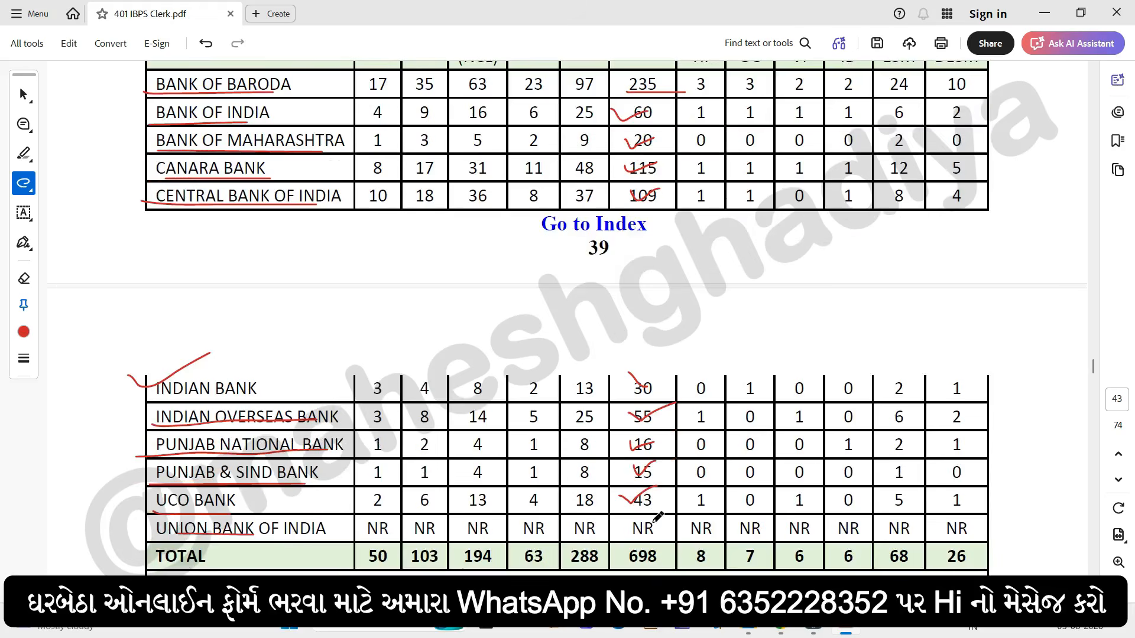
mouse_move(608, 534)
left_mouse_down()
mouse_move(654, 520)
mouse_move(603, 564)
mouse_move(668, 541)
mouse_move(628, 528)
left_mouse_up()
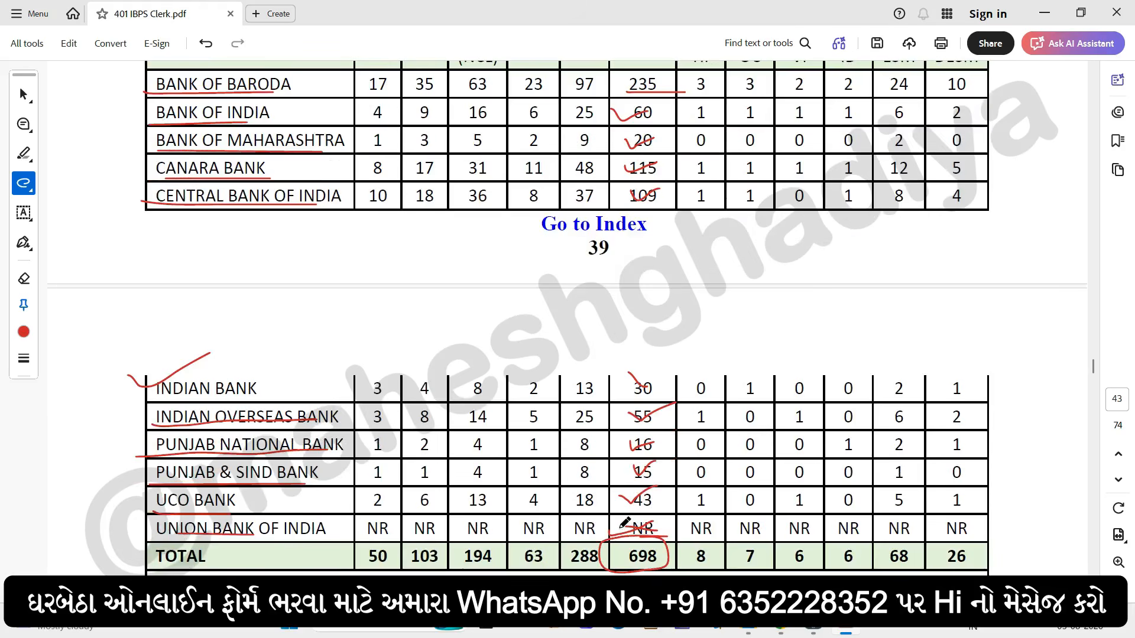
Return to the browser application, select Bank of Baroda, Bank of India, Canara Bank, Indian Bank and Indian Overseas Bank as preferences, and save
key("alt+Tab")
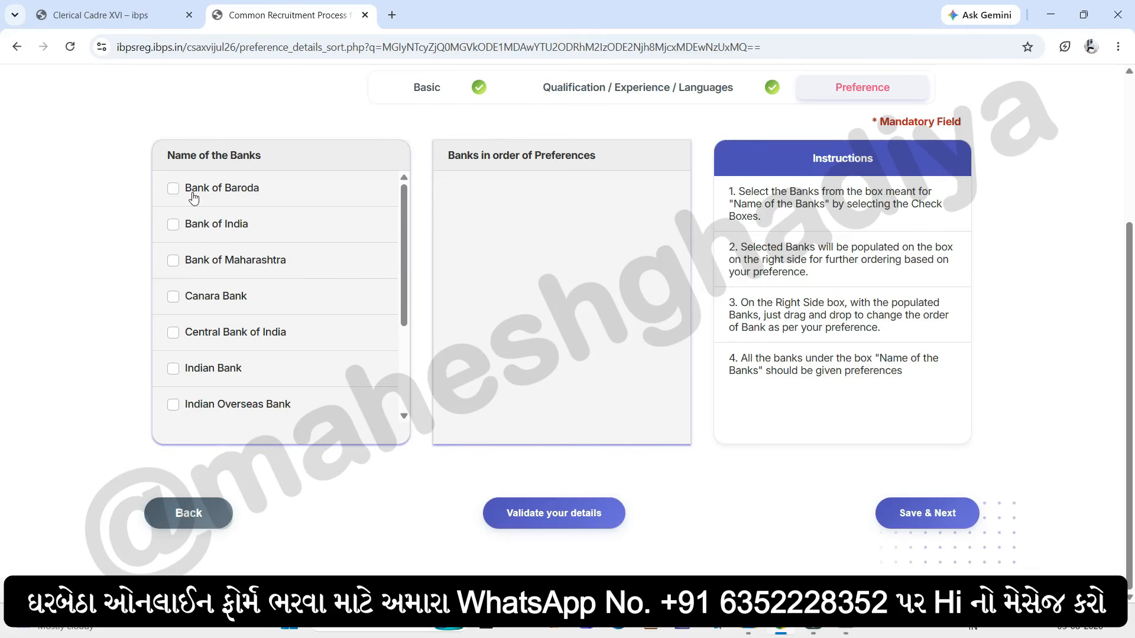
left_click(174, 189)
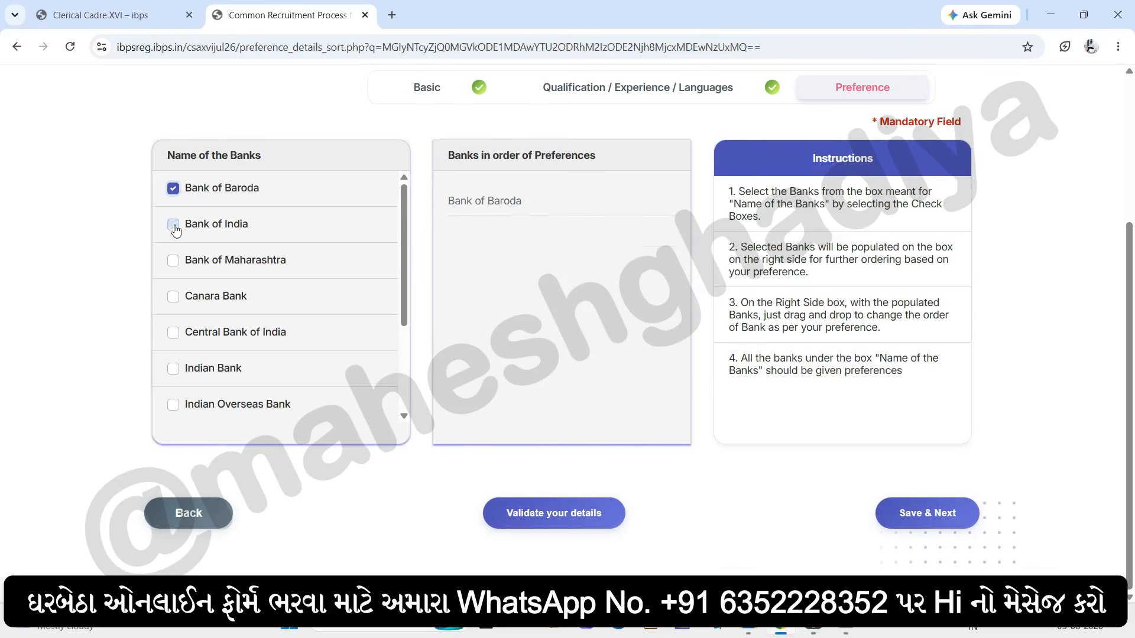
left_click(173, 225)
left_click(173, 297)
left_click(173, 369)
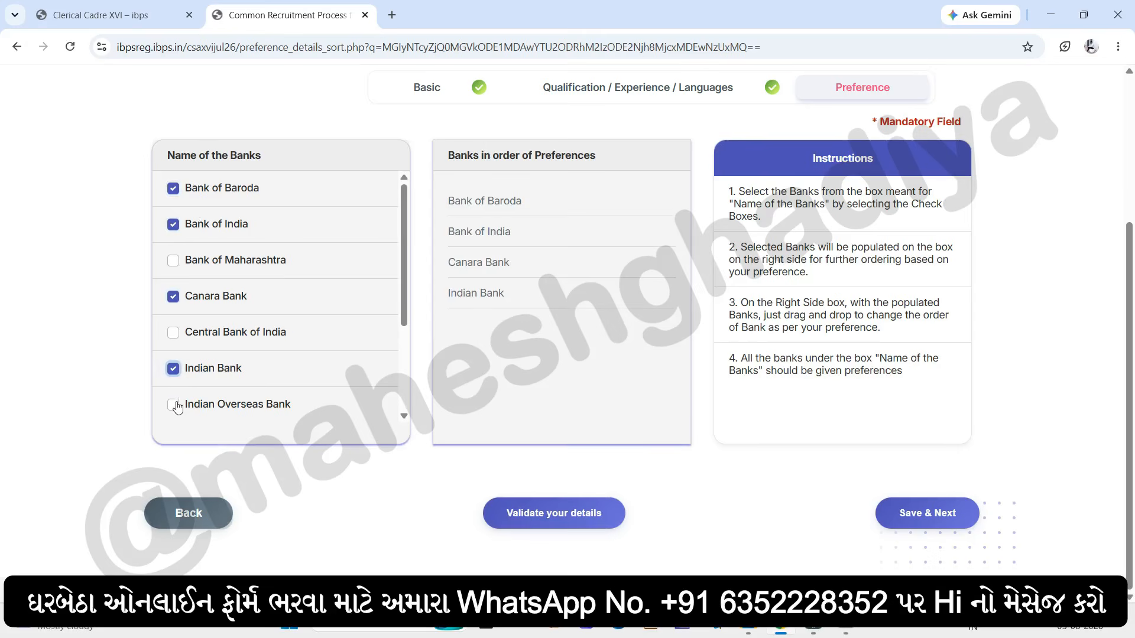
left_click(174, 407)
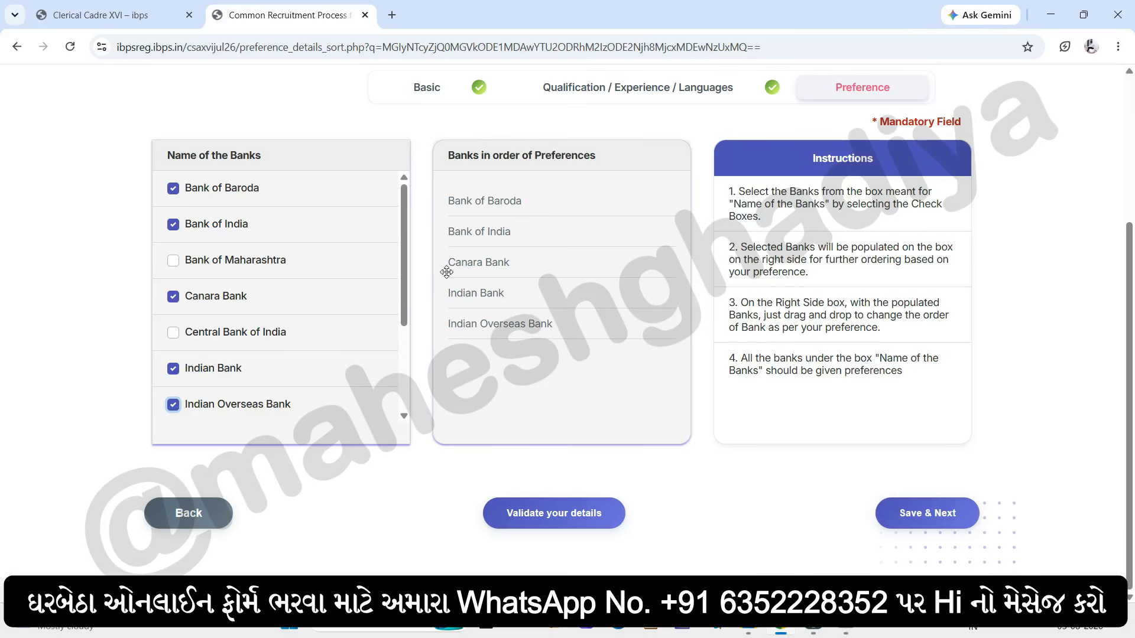
left_click(927, 512)
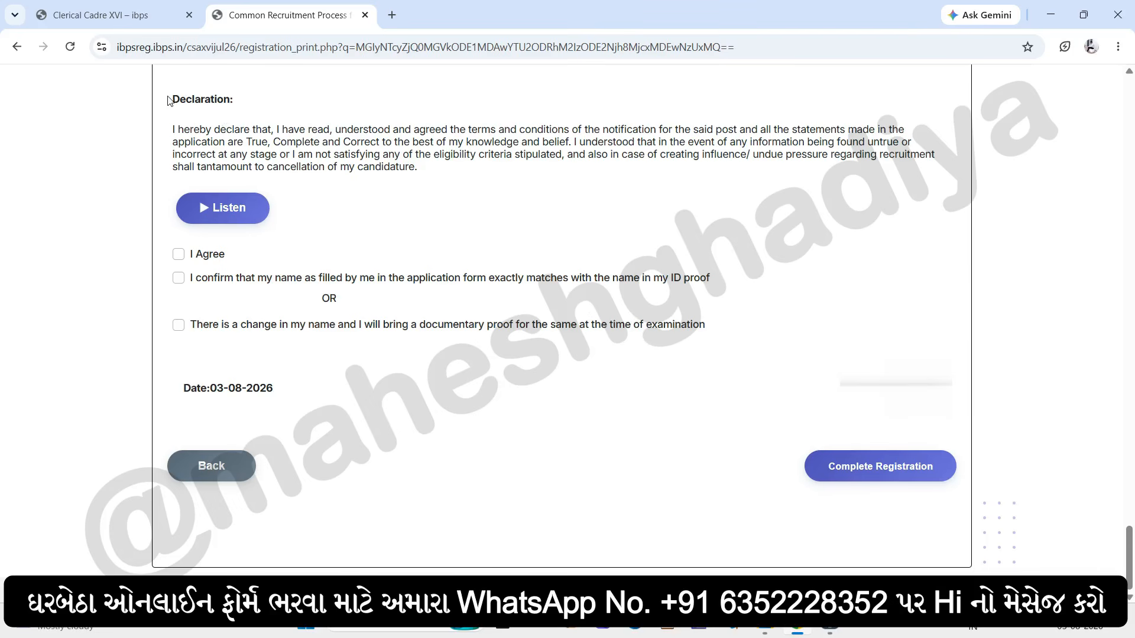
Read the Declaration, agree to it, confirm that the name matches the ID proof, and complete the registration
left_click_drag(167, 100, 237, 103)
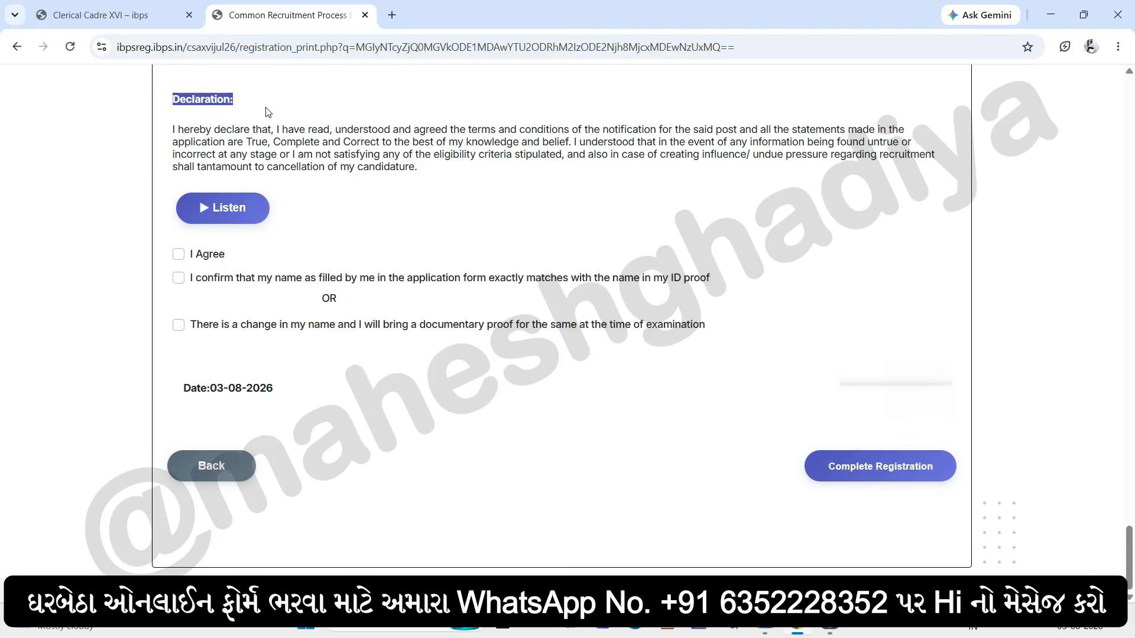
left_click_drag(183, 127, 446, 182)
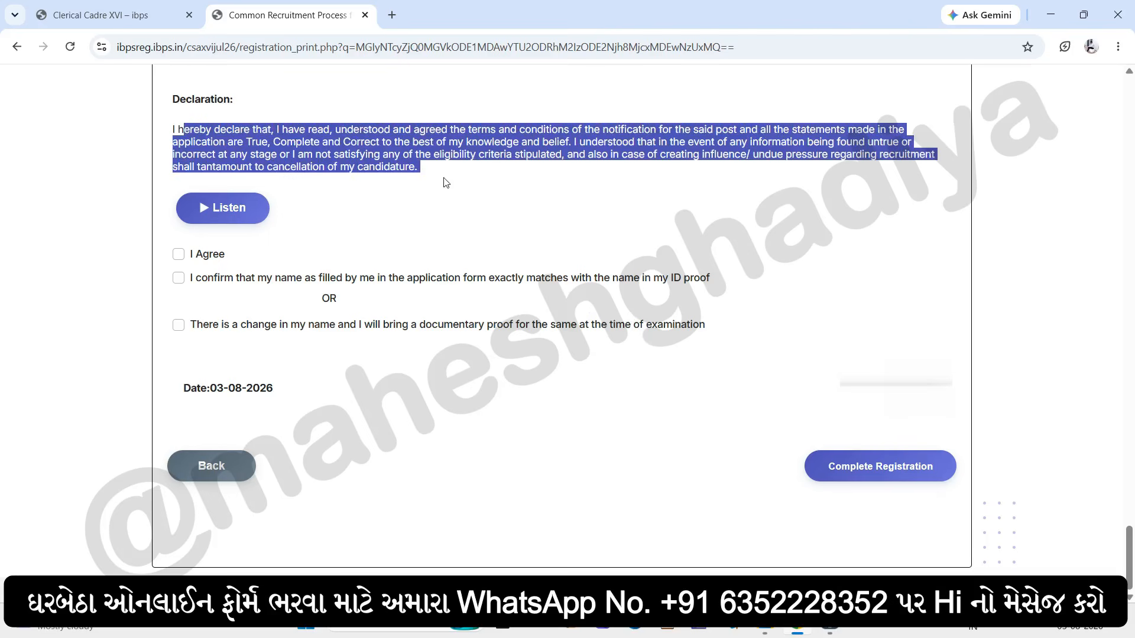
left_click(178, 255)
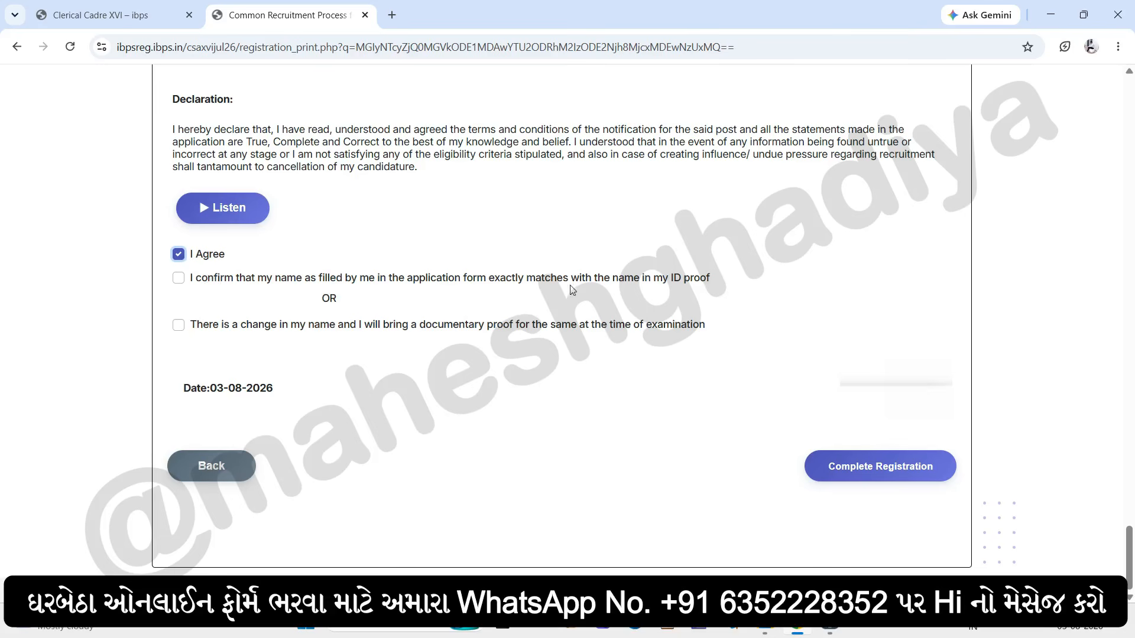
left_click(179, 279)
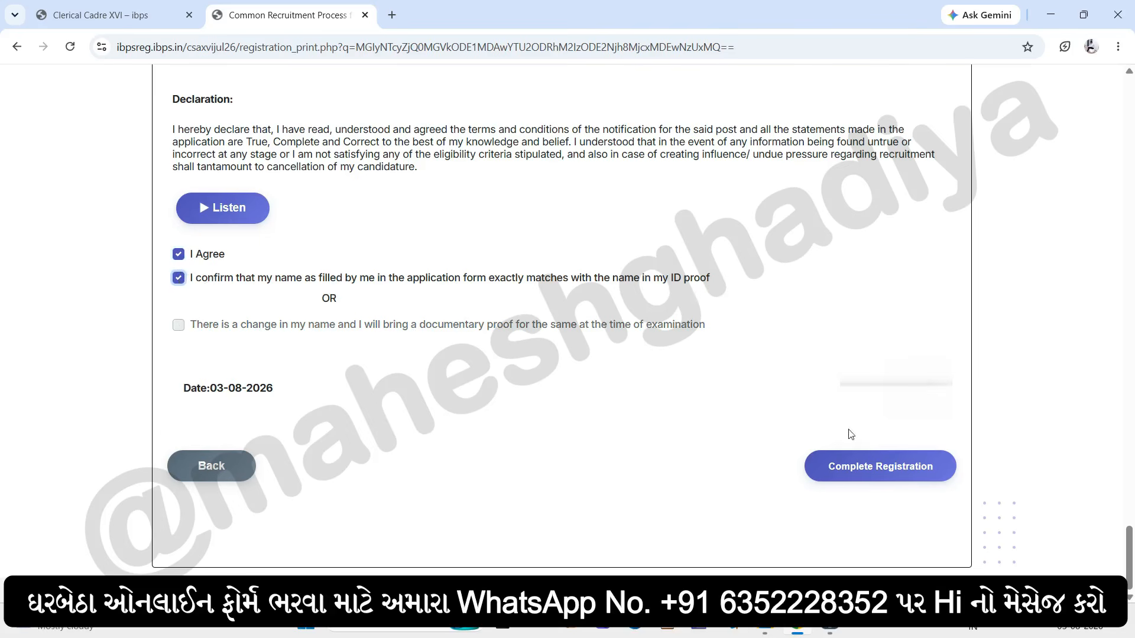
left_click(906, 474)
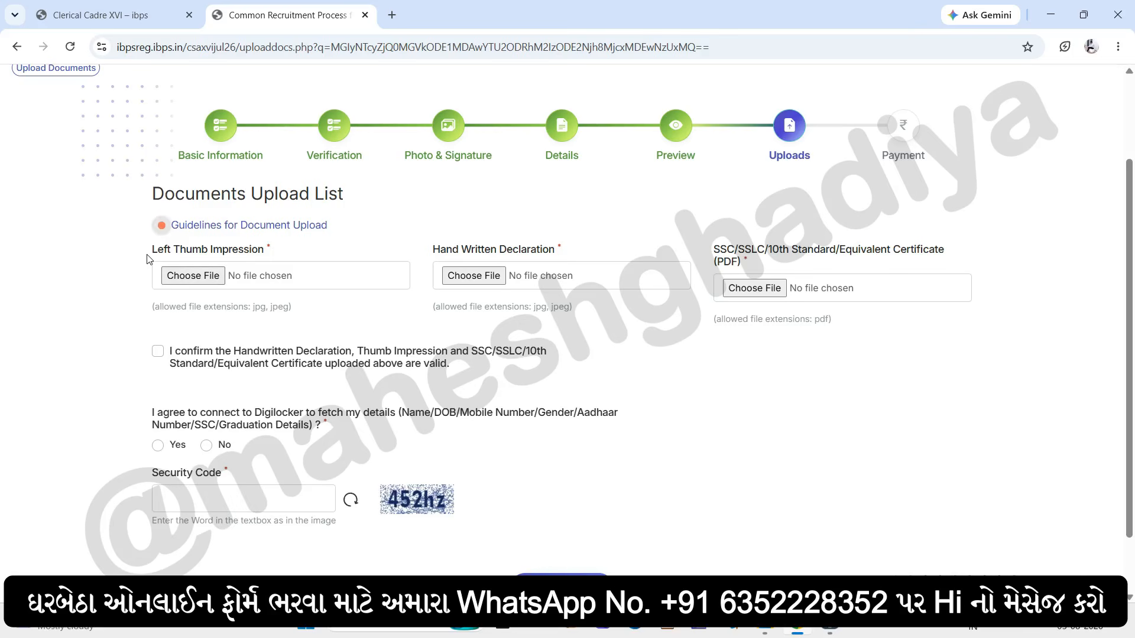
Highlight the labels for the thumb impression, handwritten declaration and 10th certificate uploads, the allowed file extensions, and the validity confirmation text
left_click_drag(150, 255, 271, 254)
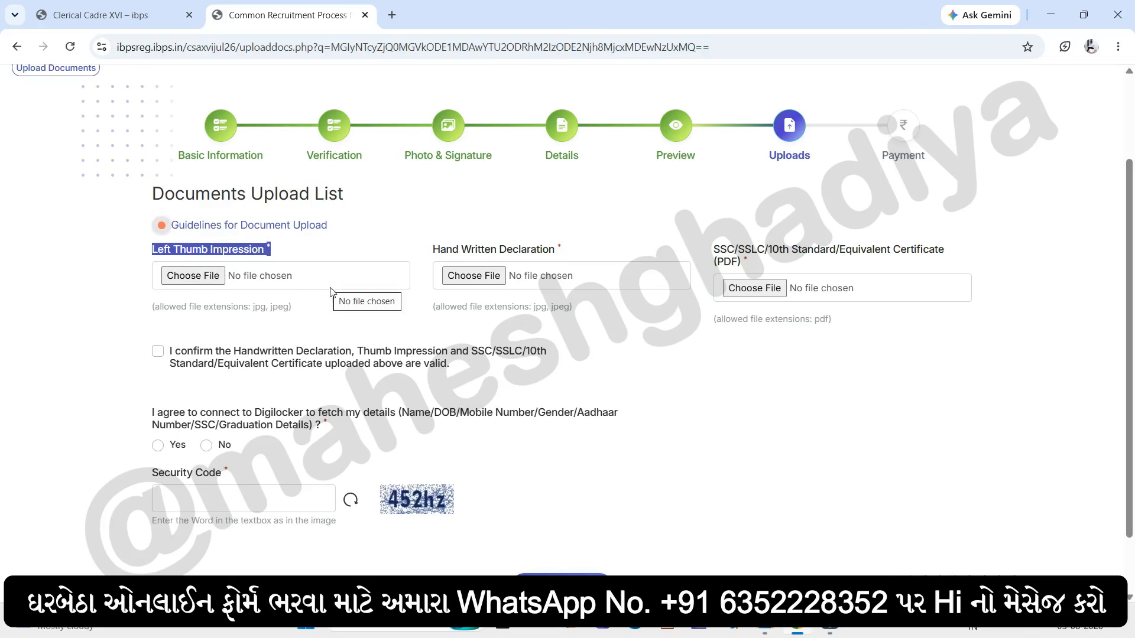
left_click_drag(456, 306, 576, 307)
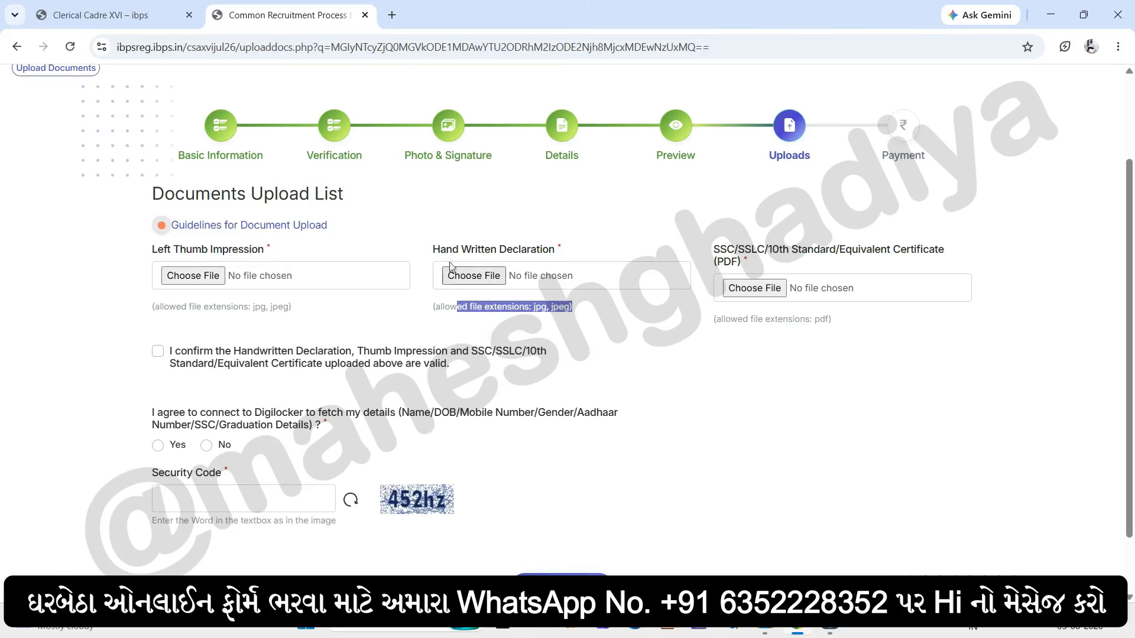
left_click_drag(433, 249, 558, 251)
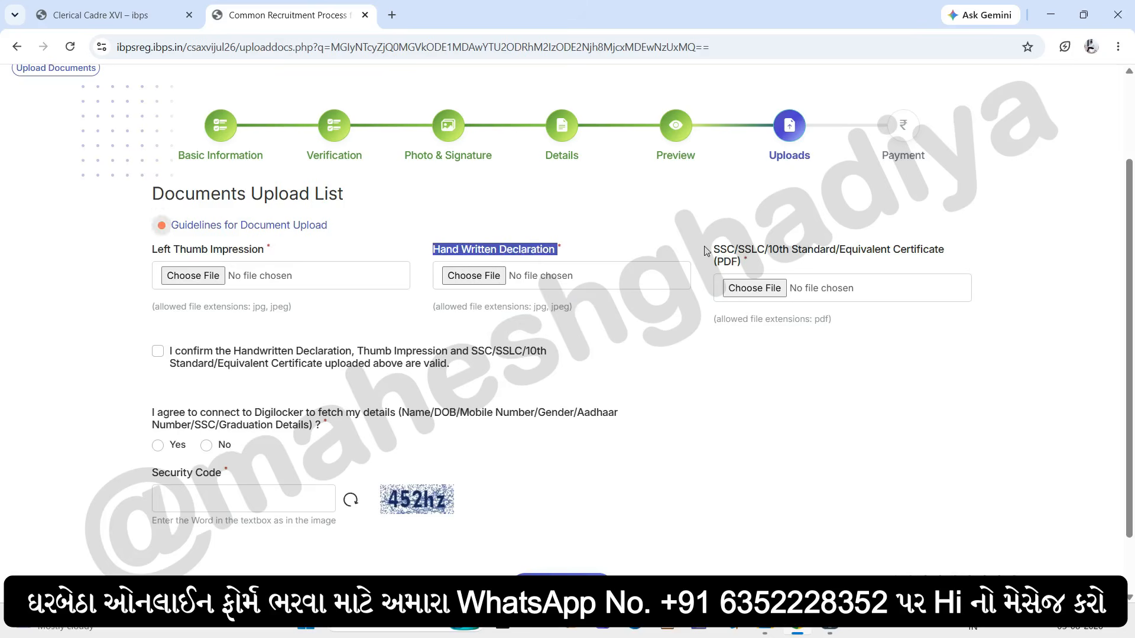
left_click_drag(713, 249, 920, 253)
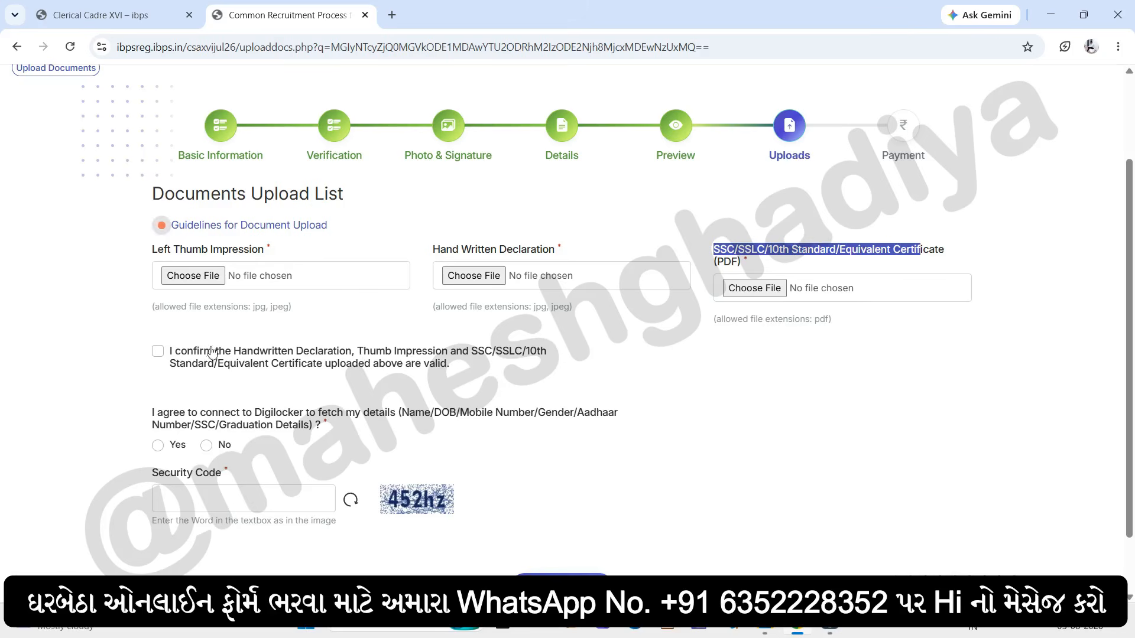
left_click_drag(196, 355, 248, 368)
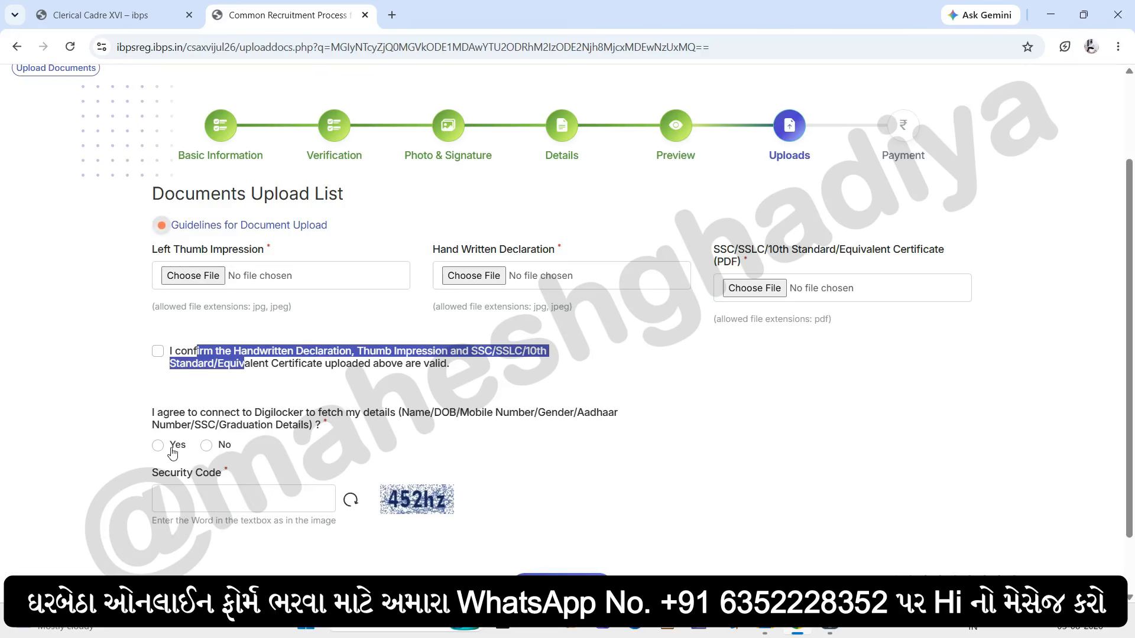
Answer No to connecting to Digilocker, and activate the Security Code field of the document upload form
left_click(207, 447)
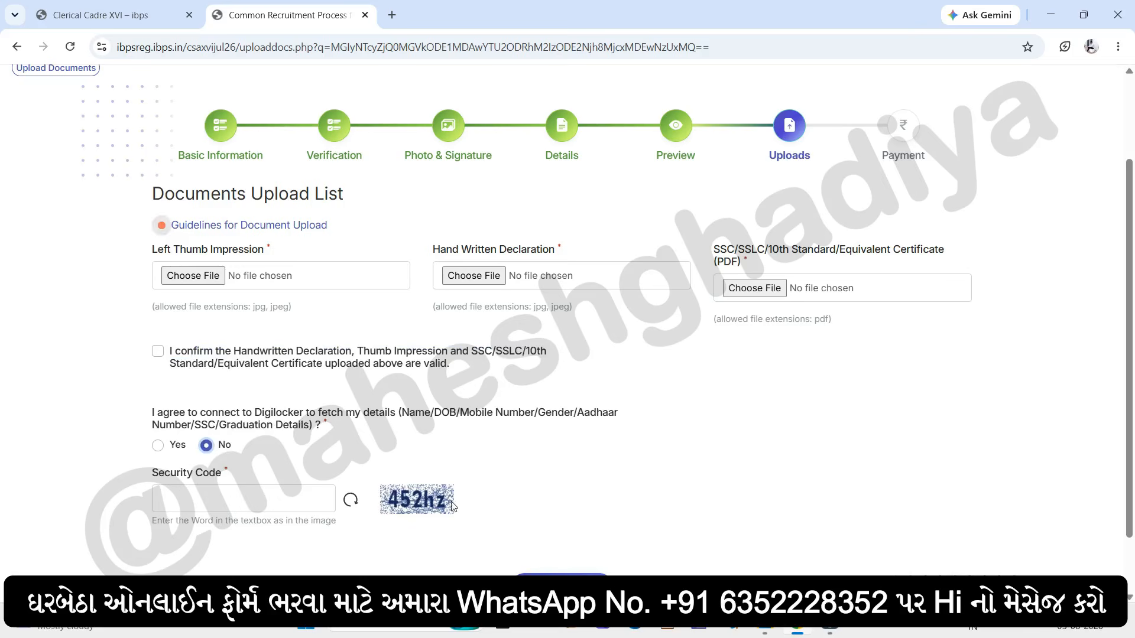
left_click(206, 501)
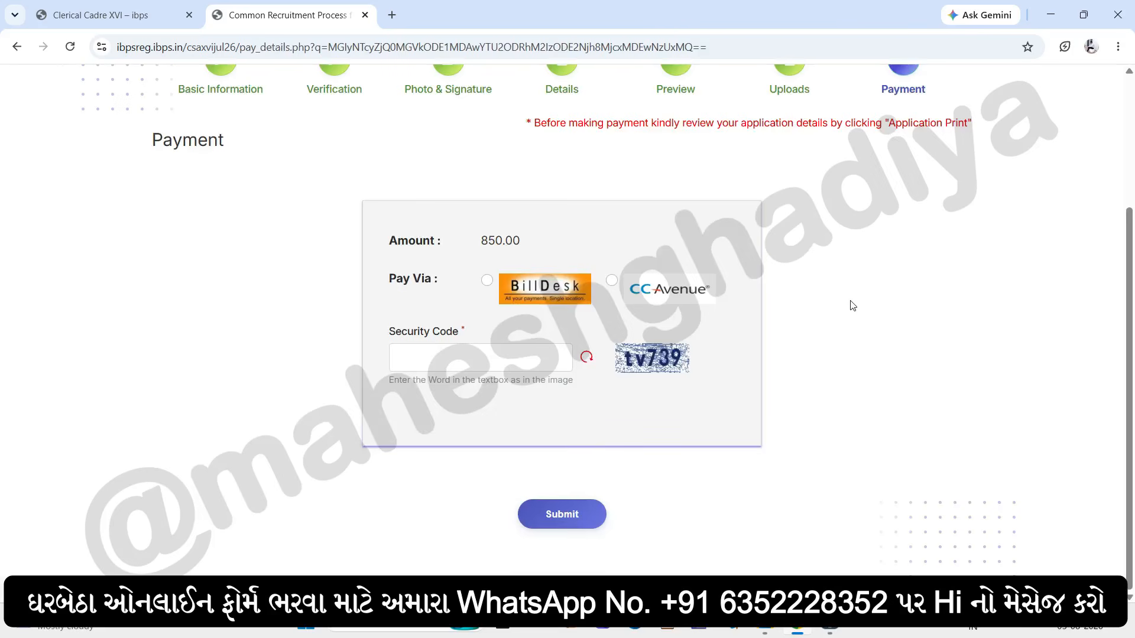
Select BillDesk, acknowledge the pop-up blocker notice, switch the payment gateway to CCAvenue, and activate the payment form's Security Code field
left_click(507, 292)
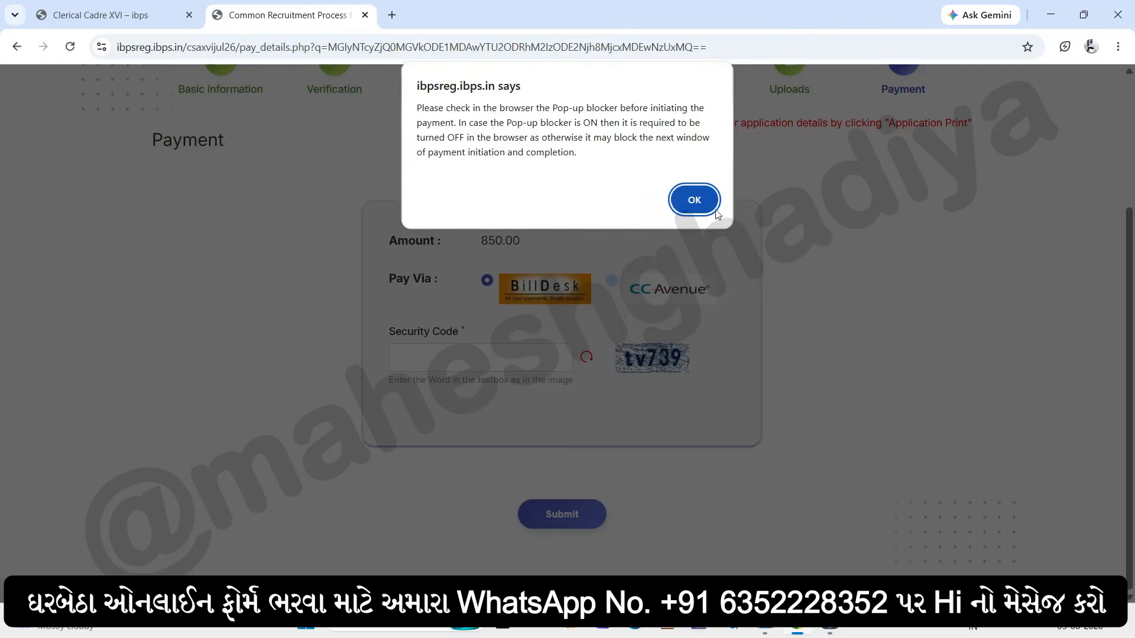
left_click(689, 202)
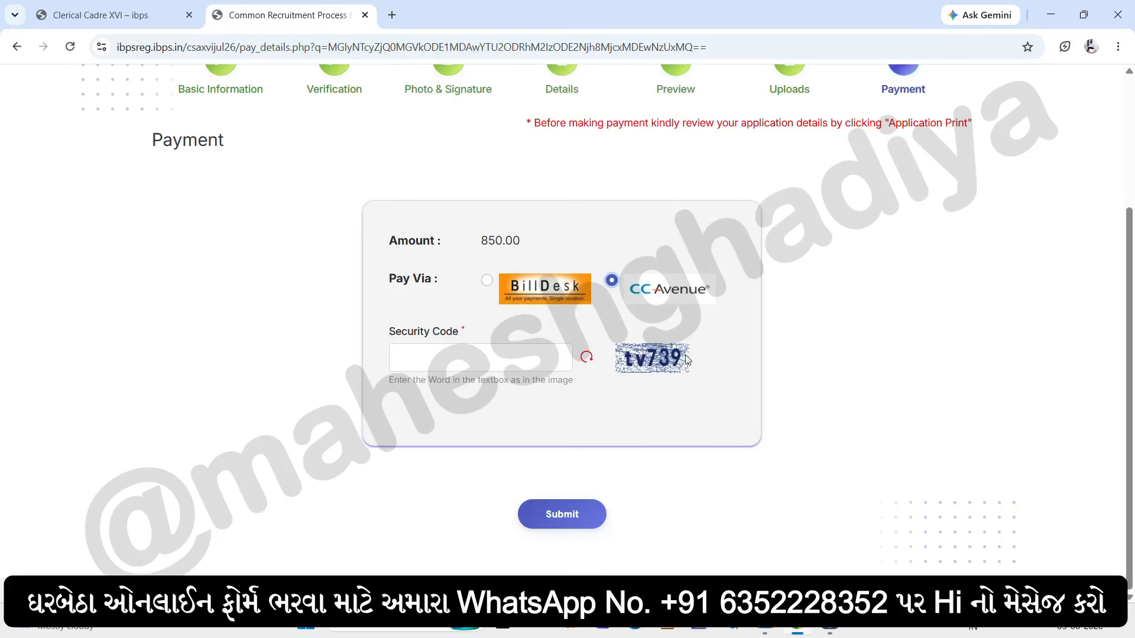
left_click(460, 358)
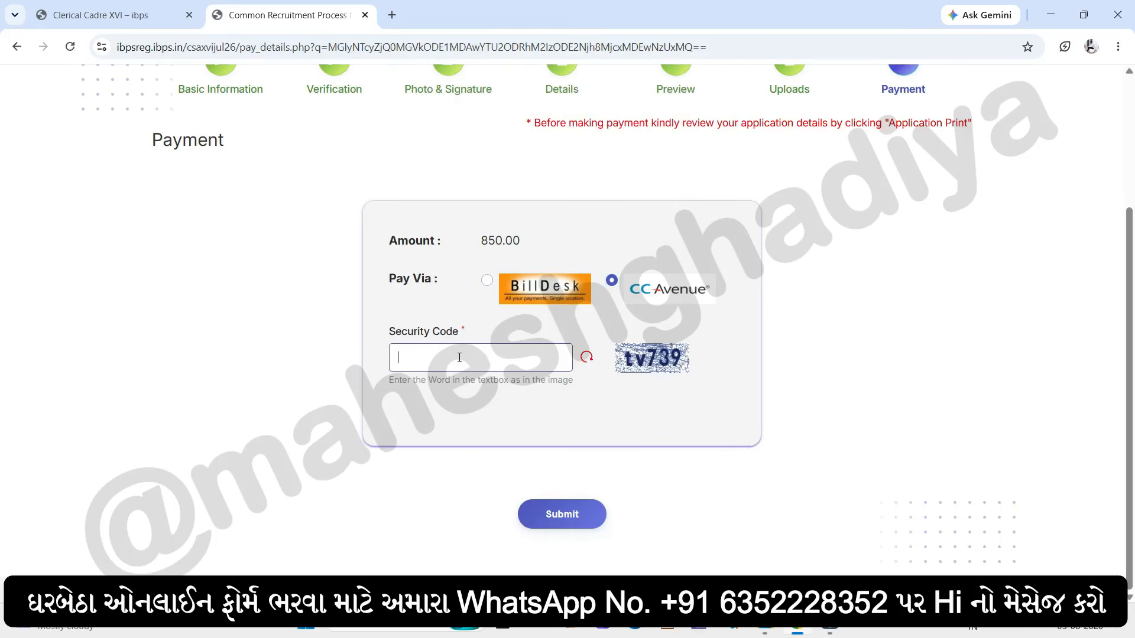